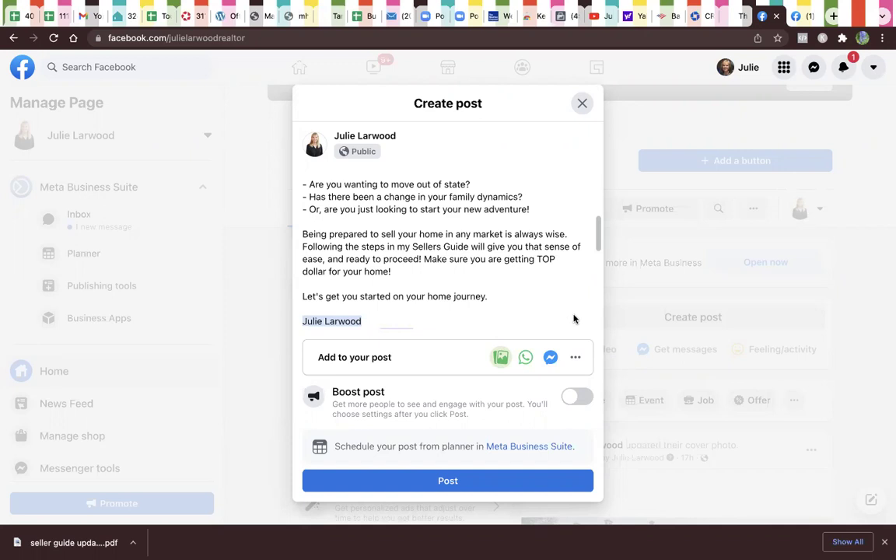
Step: Review the seller guide post's text, signature and portrait photo, then publish it to the Page
scroll(568, 318, "down", 5)
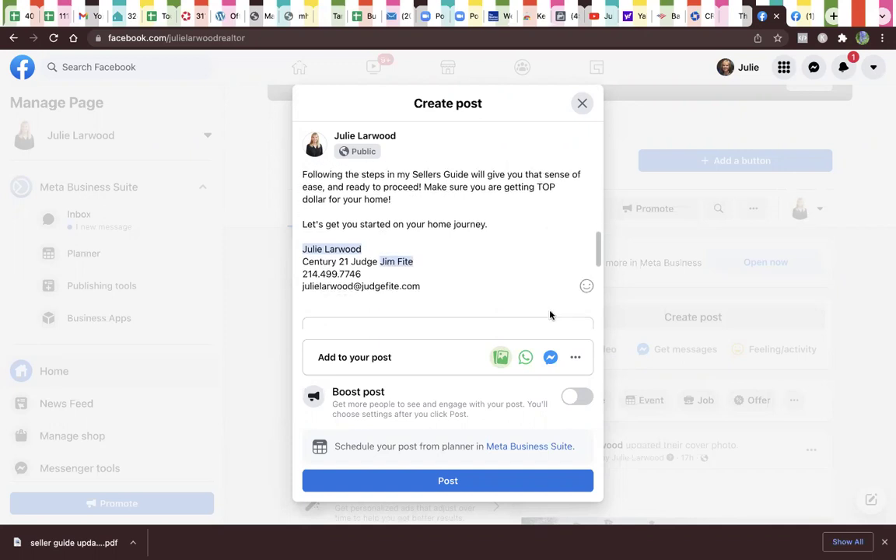
scroll(550, 314, "down", 5)
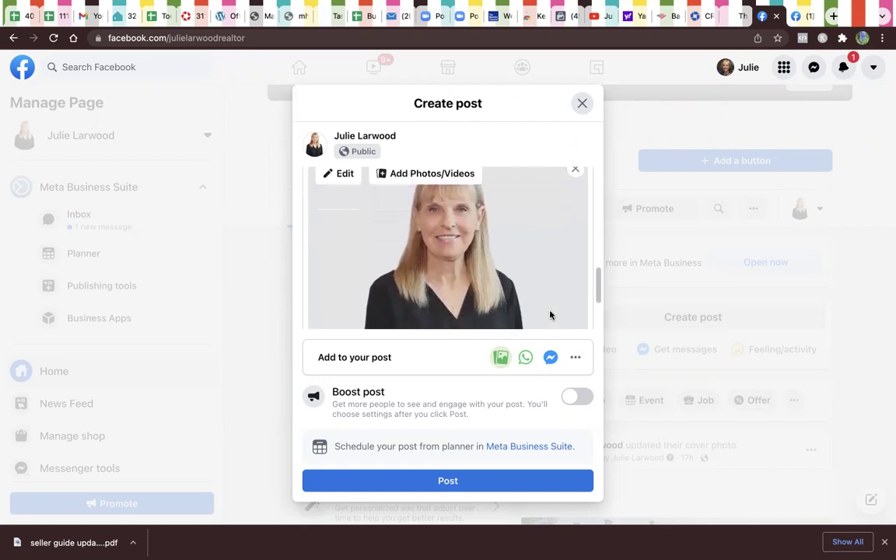
scroll(551, 315, "down", 4)
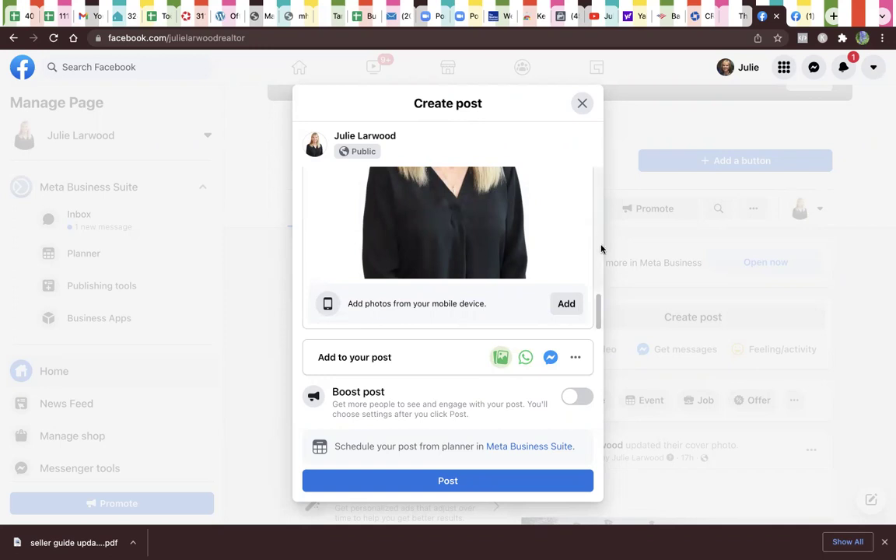
scroll(597, 250, "up", 3)
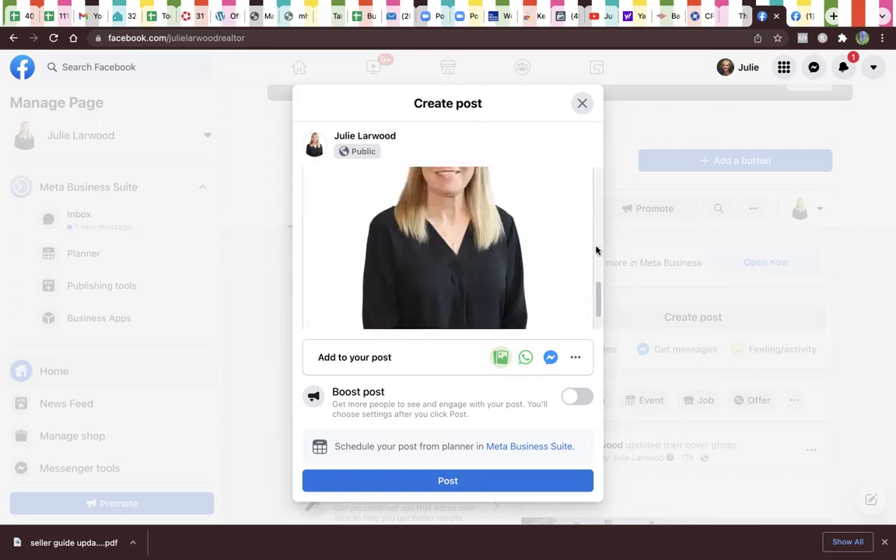
scroll(596, 250, "up", 1)
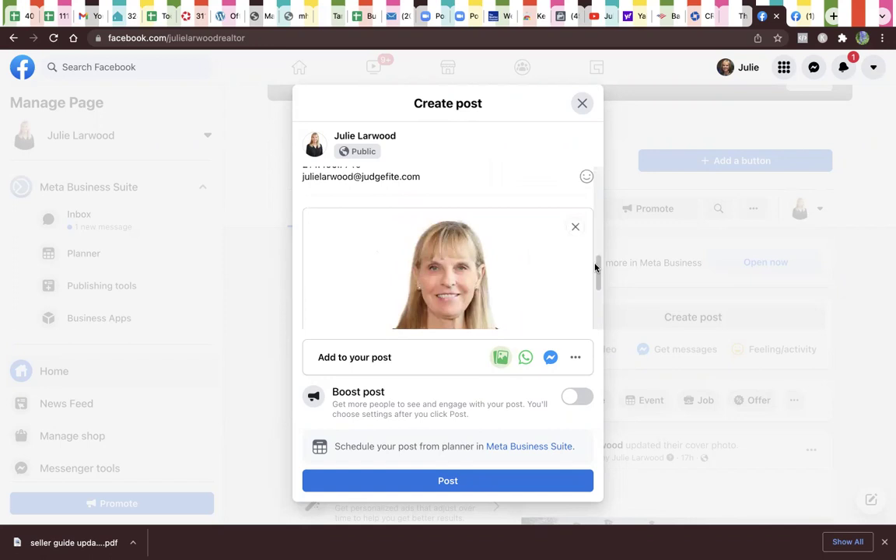
scroll(569, 280, "down", 5)
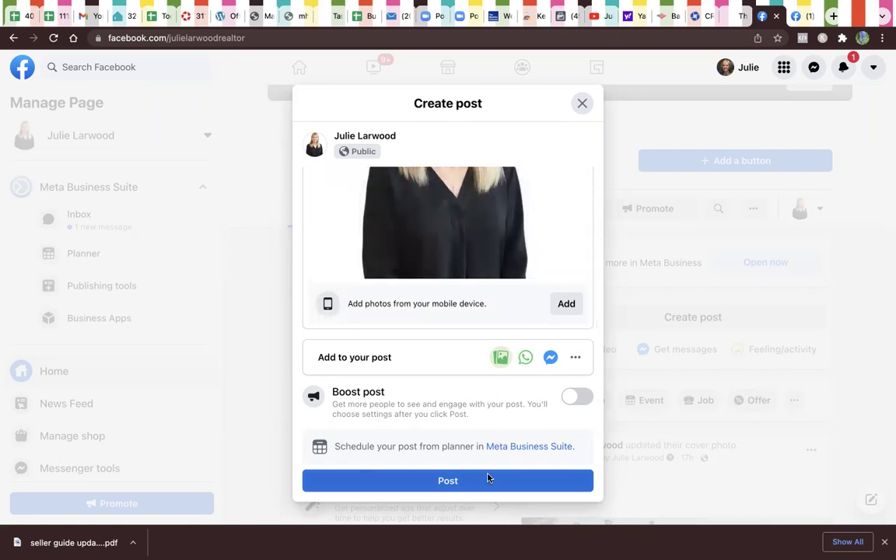
left_click(457, 481)
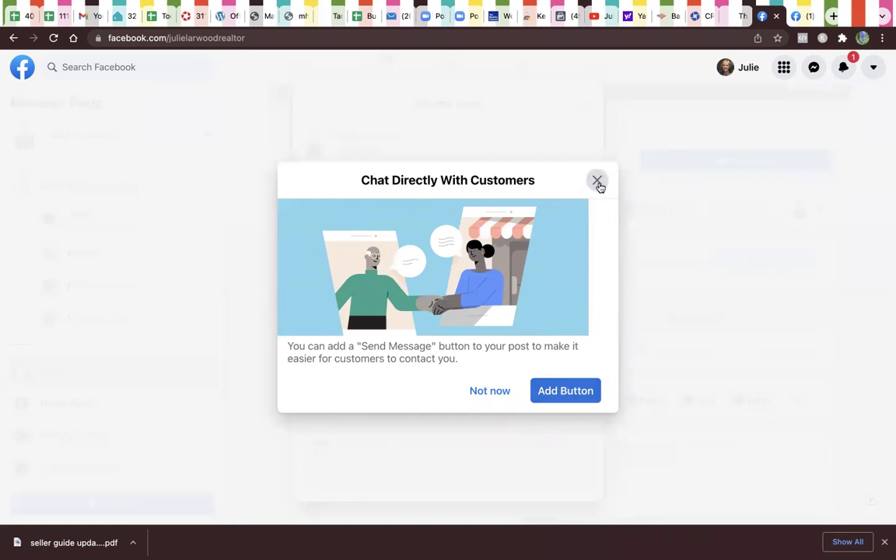
Step: Decline adding a Send Message button and skip sharing the post to groups
left_click(490, 393)
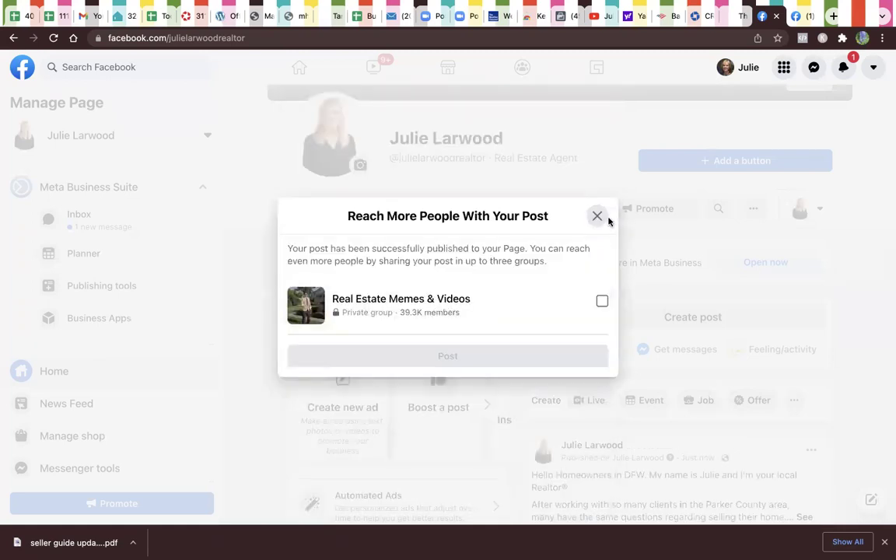
left_click(597, 217)
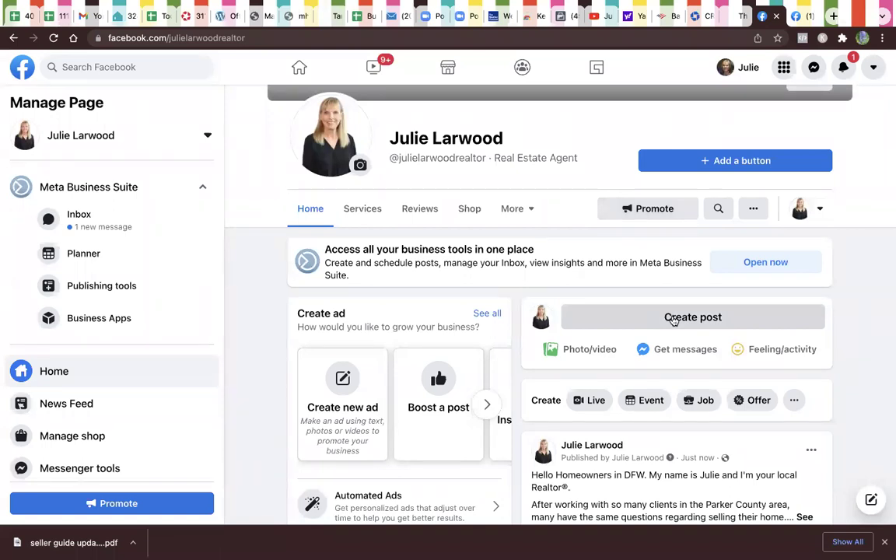
Step: Expand the seller guide post with See more, read the full text, then bring up its '...' menu
scroll(674, 320, "down", 5)
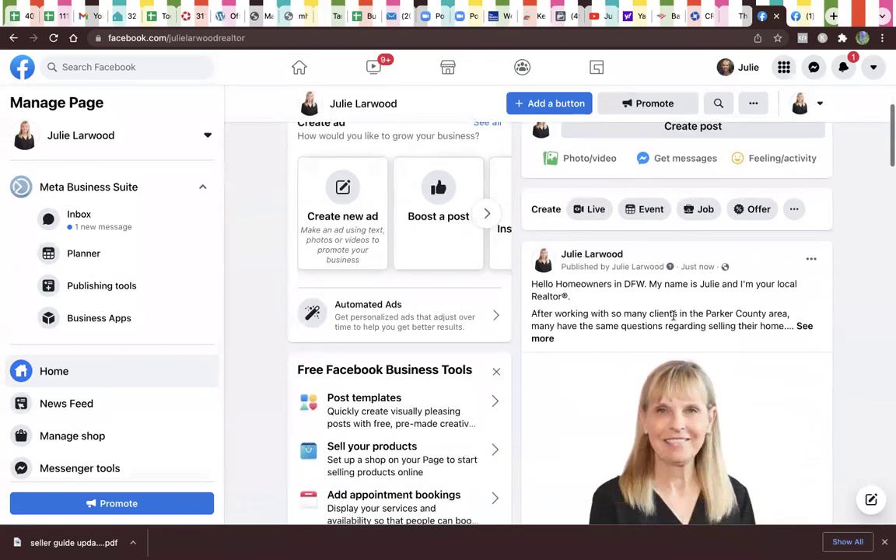
left_click(801, 326)
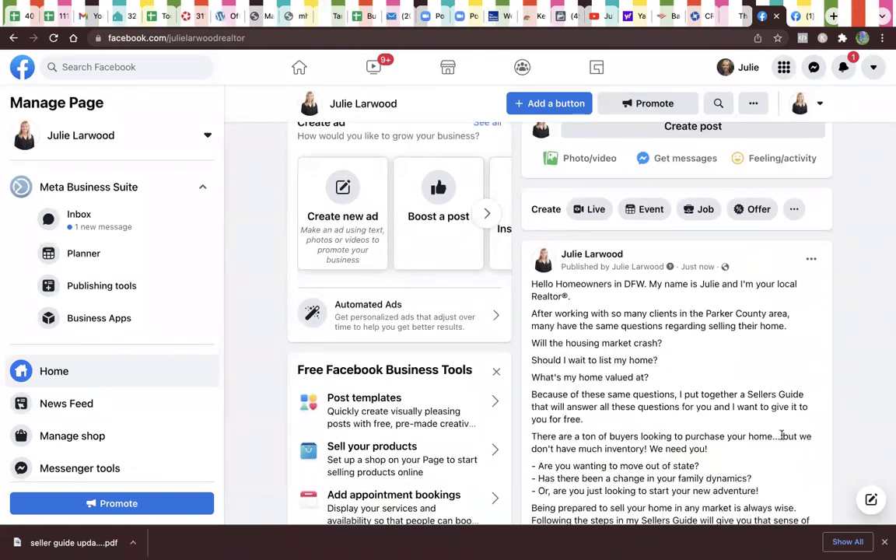
scroll(783, 436, "down", 1)
scroll(782, 435, "down", 2)
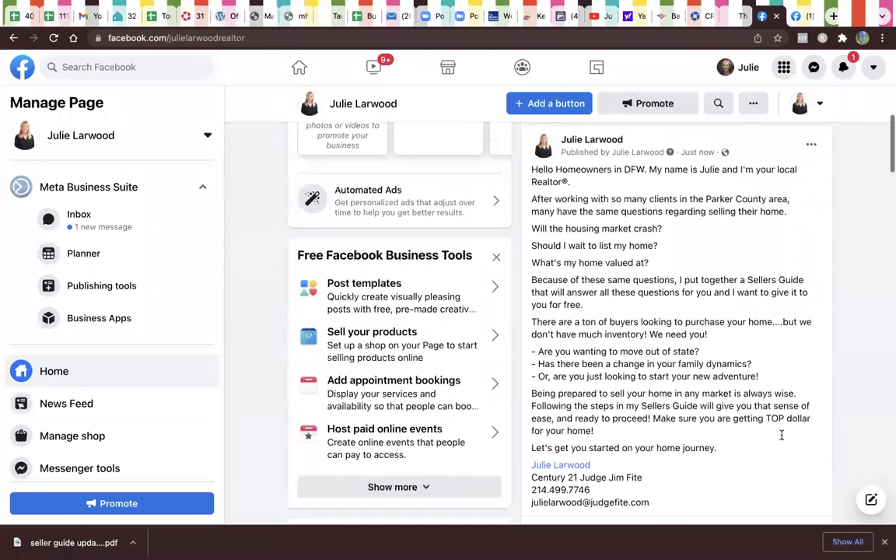
scroll(782, 438, "down", 1)
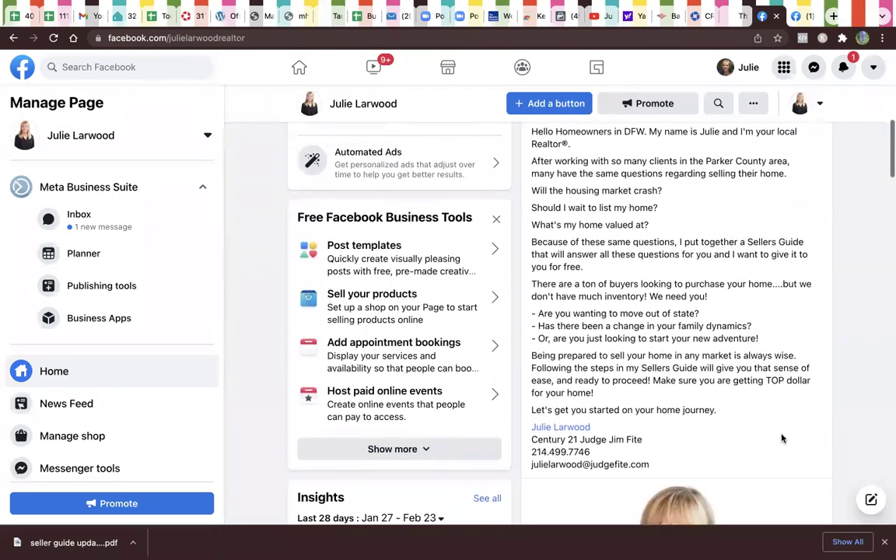
scroll(782, 438, "up", 1)
scroll(782, 438, "down", 1)
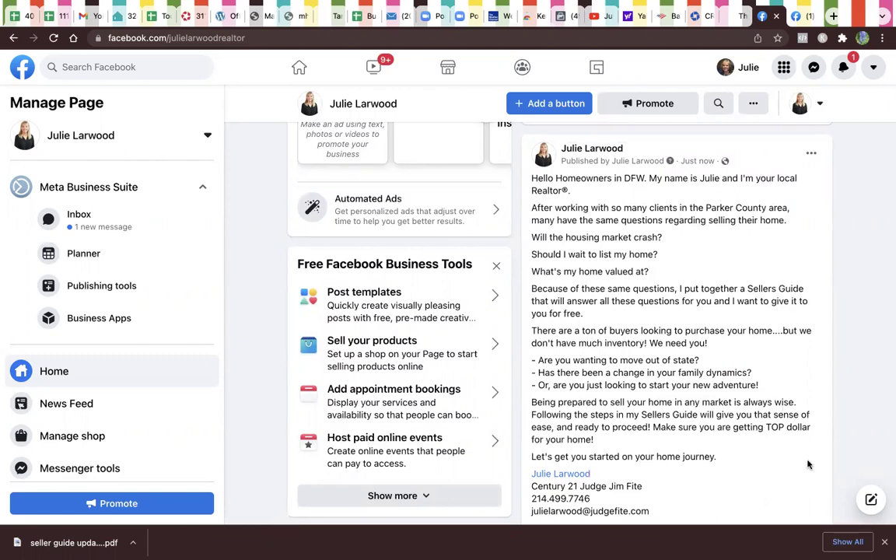
scroll(807, 464, "down", 1)
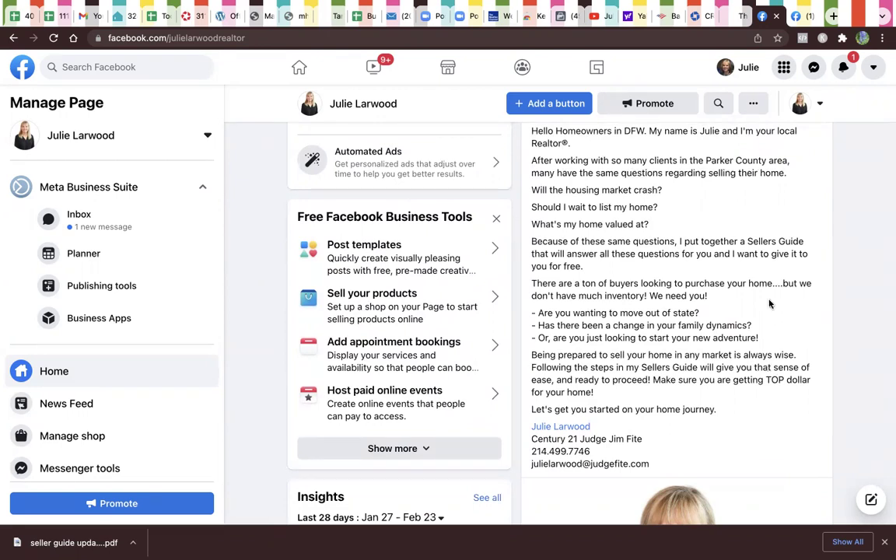
scroll(700, 350, "up", 2)
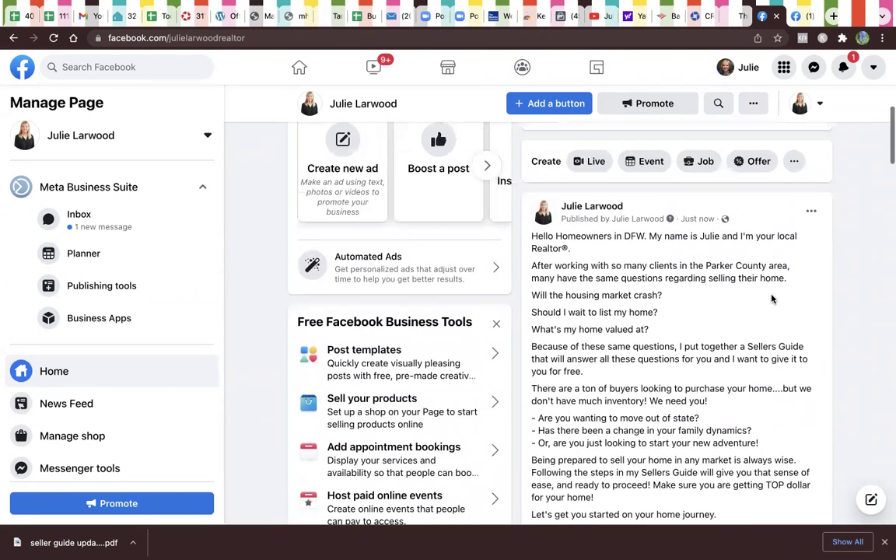
left_click(809, 213)
Step: Edit the post, inserting 'have you' before 'ready'
left_click(687, 269)
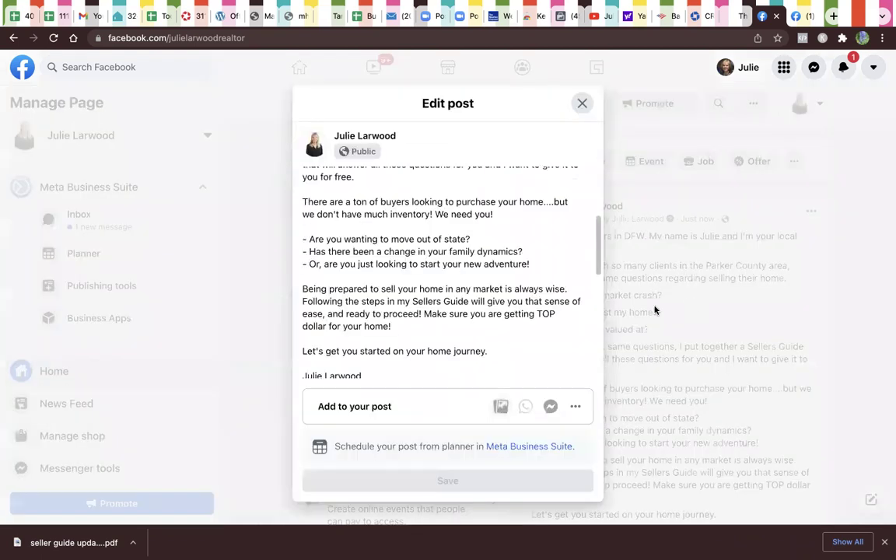
scroll(553, 314, "down", 3)
left_click(554, 320)
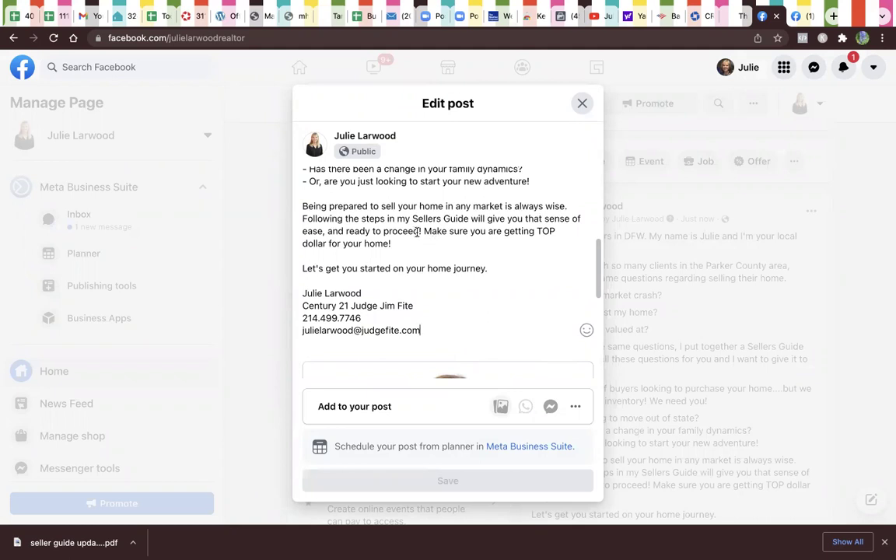
left_click(345, 231)
type("have you")
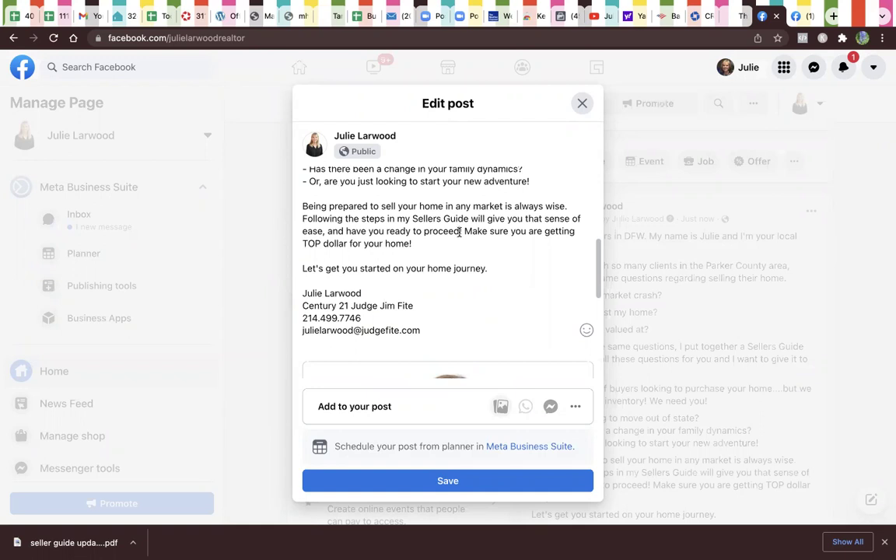
Step: Replace 'proceed' with 'sell' so the sentence ends 'have you ready to sell!'
left_click_drag(460, 231, 425, 231)
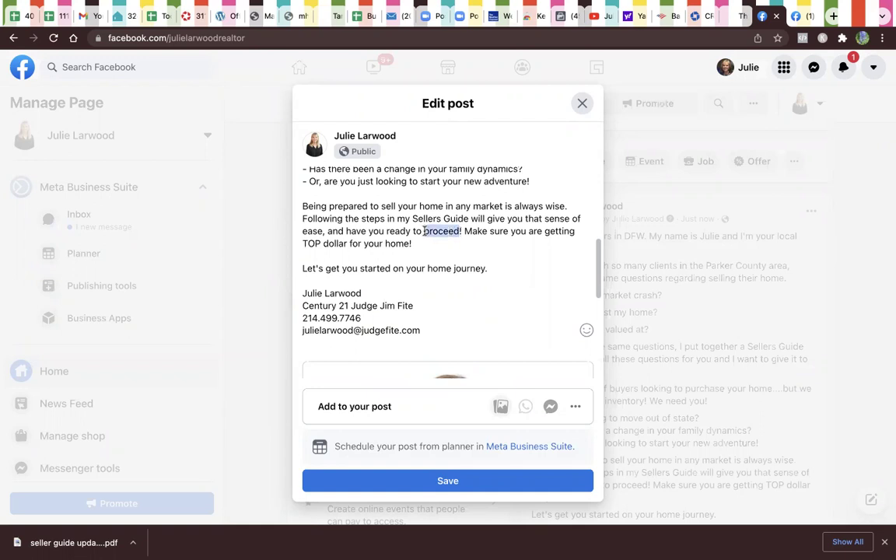
type("sell you")
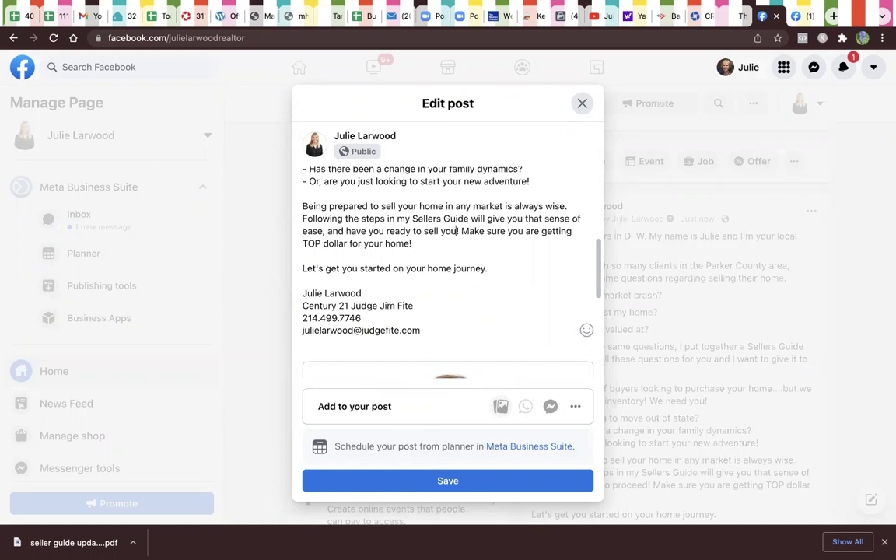
type("r ho")
key("BackSpace")
key("BackSpace")
key("BackSpace")
key("BackSpace")
key("BackSpace")
key("BackSpace")
key("BackSpace")
key("BackSpace")
key("XF86AudioMute")
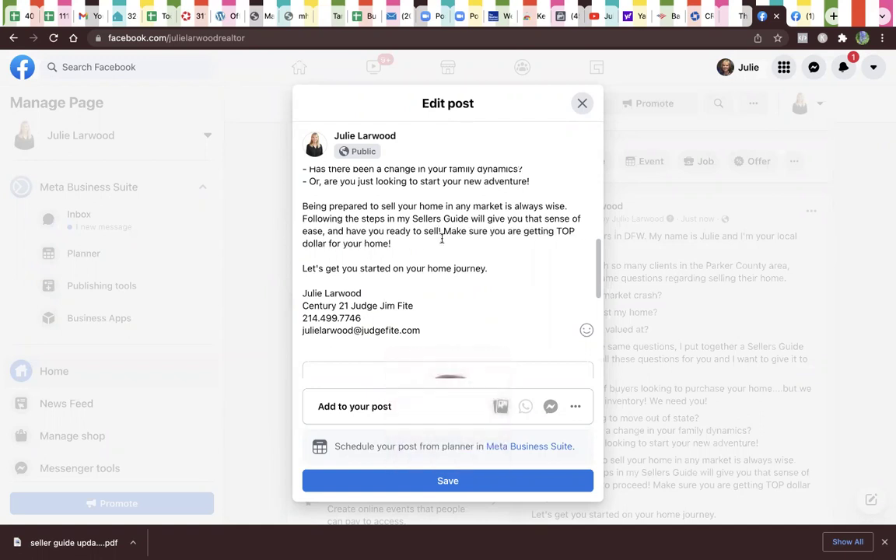
left_click(523, 261)
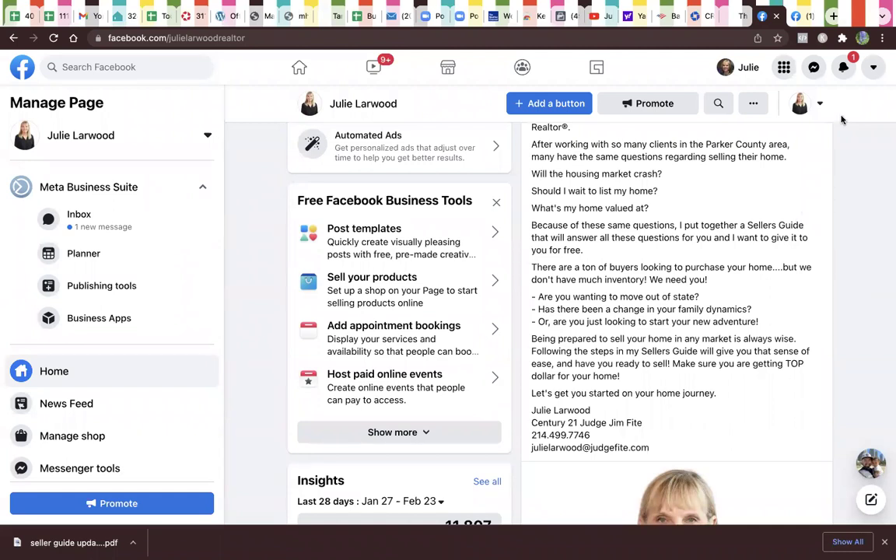
Step: Reopen the saved seller guide post in Edit post from its '...' menu
scroll(749, 141, "up", 6)
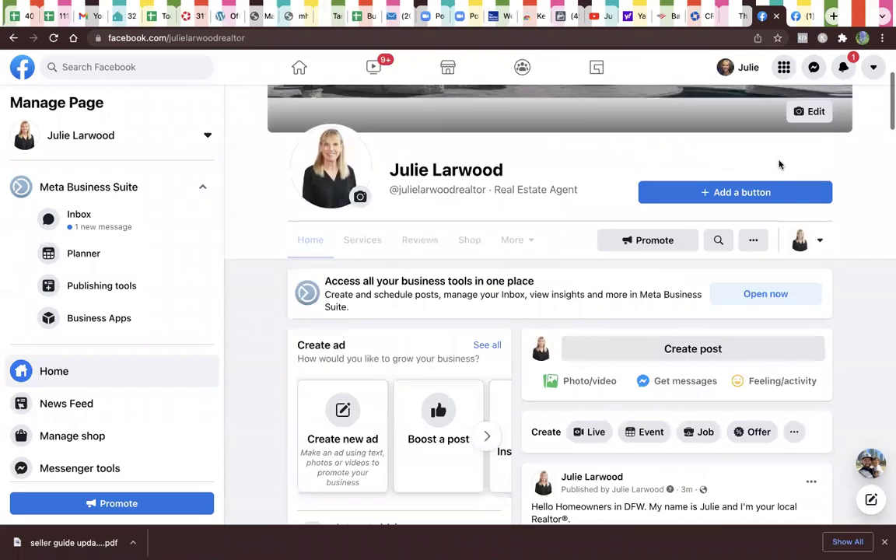
scroll(785, 234, "down", 3)
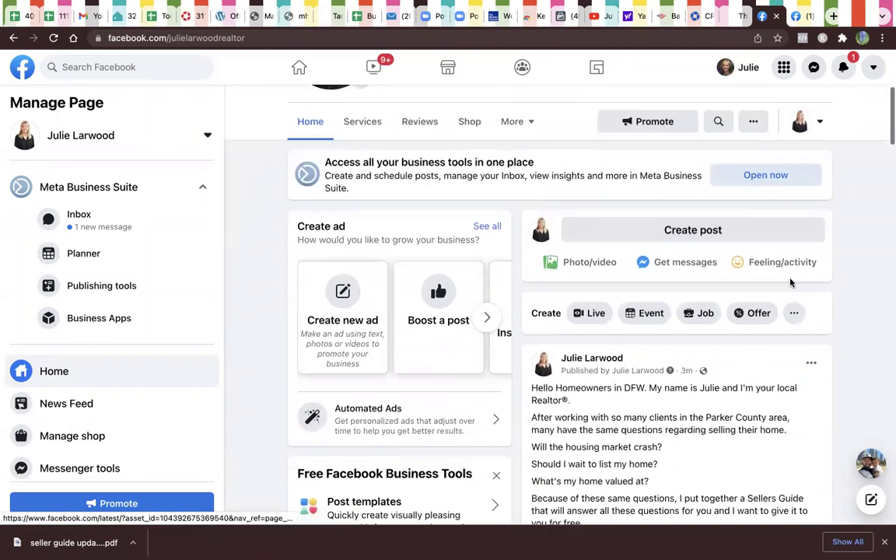
left_click(811, 363)
left_click(703, 442)
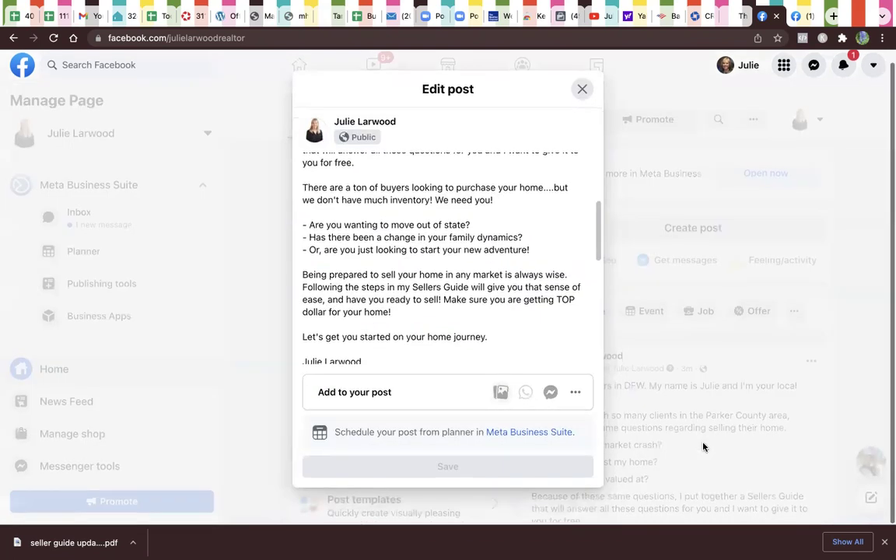
Step: Extend the sentence after 'sell' to 'your home', replacing the trial 'with confidence' wording
left_click(439, 301)
type("with confid")
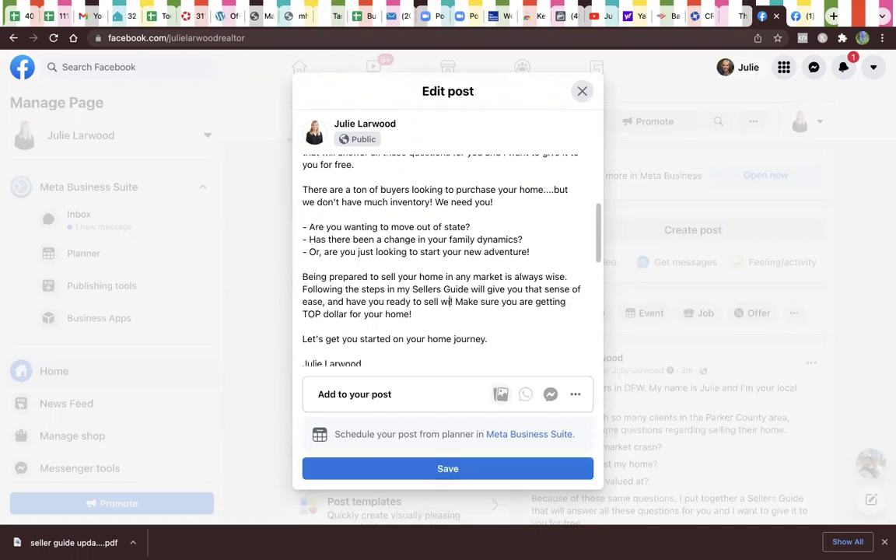
type("ence!")
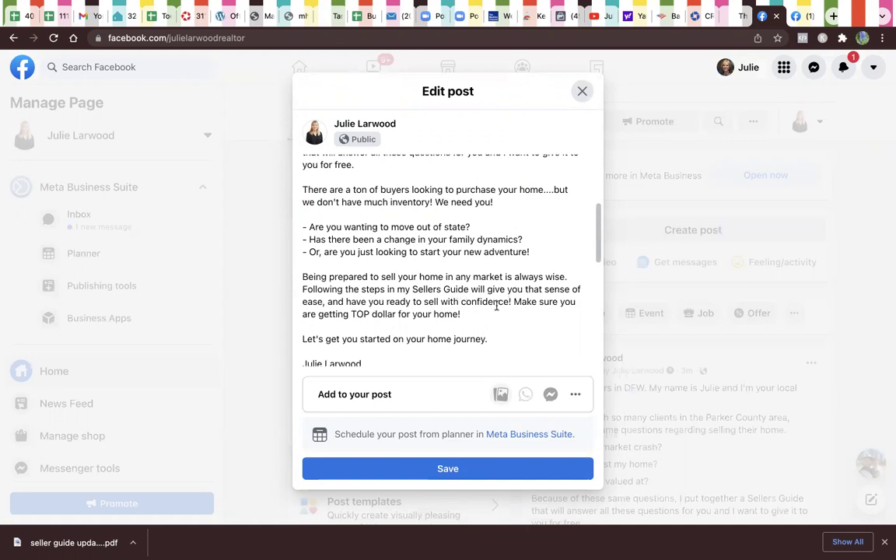
left_click_drag(512, 301, 441, 302)
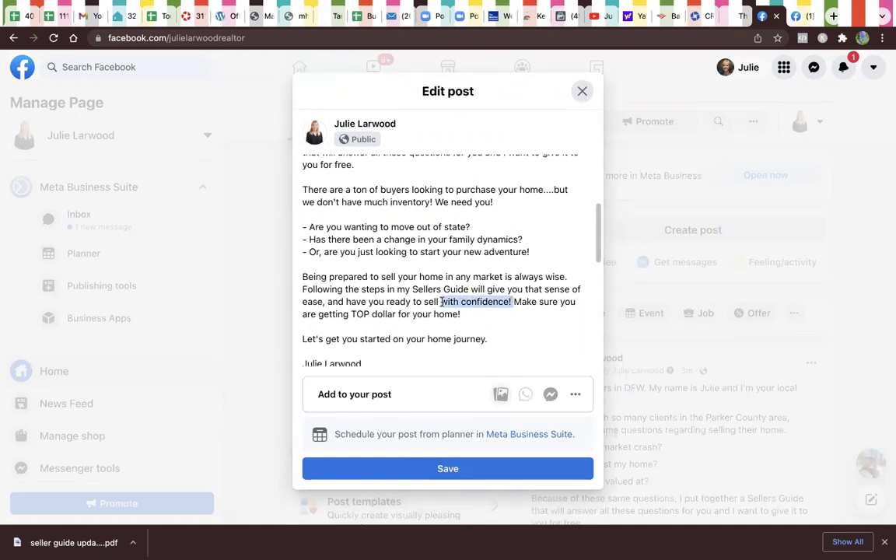
type("your home")
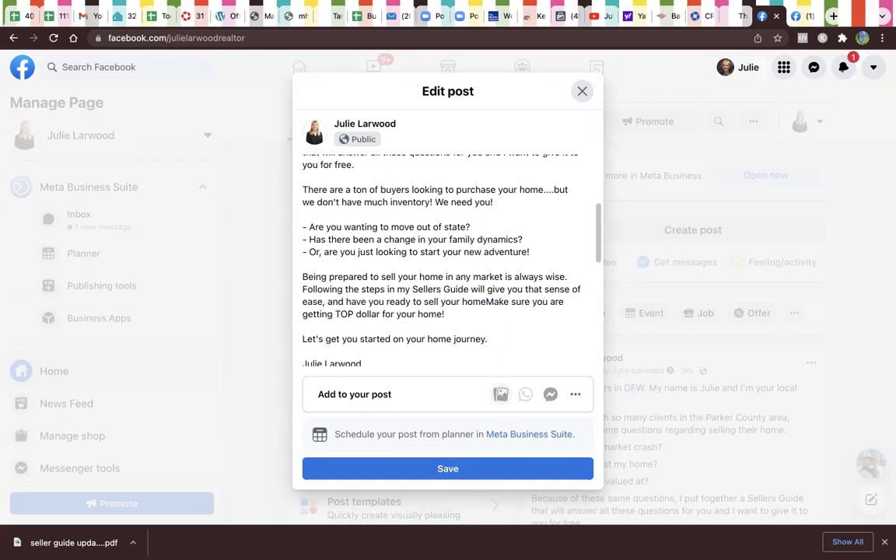
type(" and")
key("Delete")
type("m")
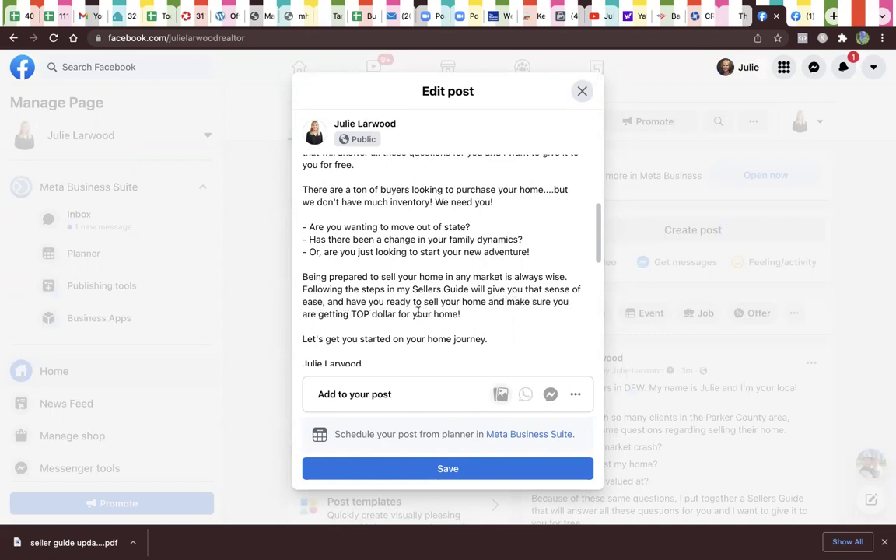
Step: Reword the sentence to end 'sell your home at TOP dollar!' followed by a blank line
left_click(481, 313)
left_click_drag(350, 315, 489, 303)
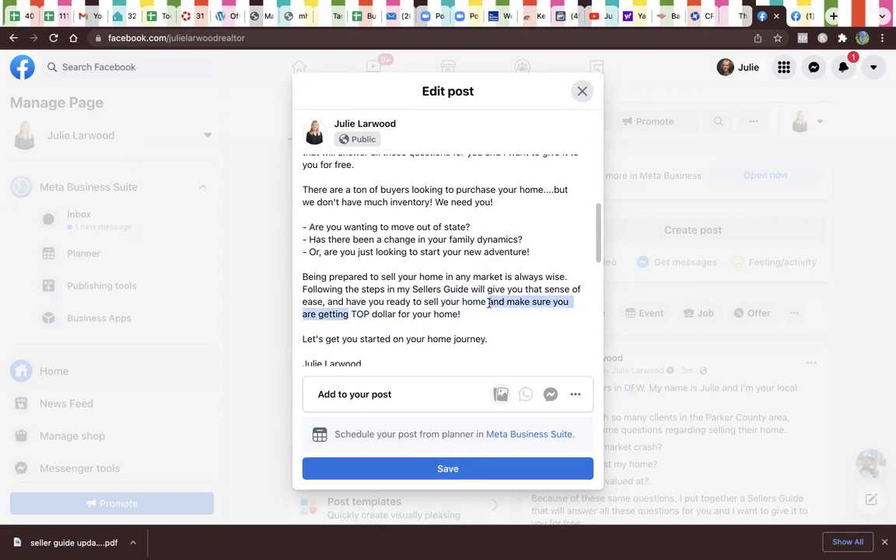
type("at")
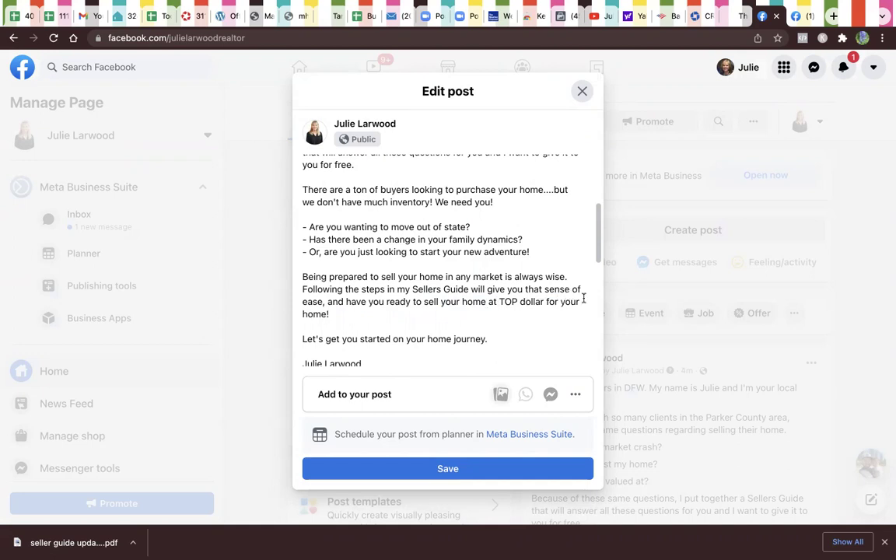
left_click(455, 320)
key("BackSpace")
key("BackSpace")
key("BackSpace")
key("BackSpace")
key("BackSpace")
key("BackSpace")
key("BackSpace")
key("BackSpace")
key("BackSpace")
key("BackSpace")
key("BackSpace")
key("BackSpace")
key("BackSpace")
key("BackSpace")
key("BackSpace")
key("BackSpace")
type("!")
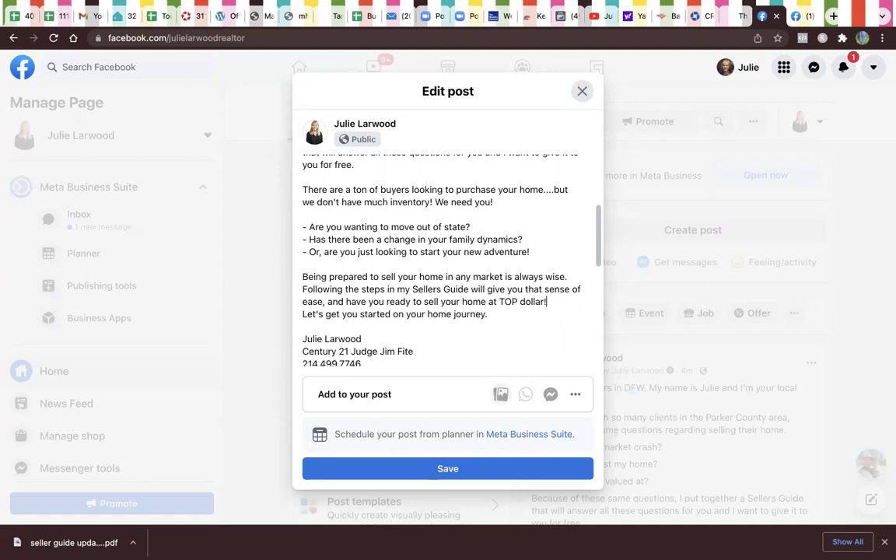
key("Return")
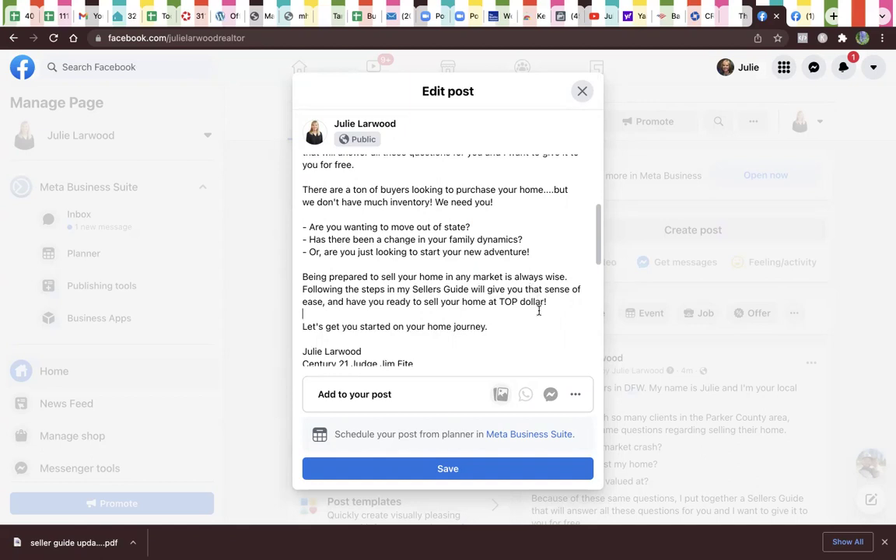
Step: Add 'today.' and a separate line 'Click Learn More for your free copy'
left_click(484, 327)
type("today.")
key("Return")
type("Click")
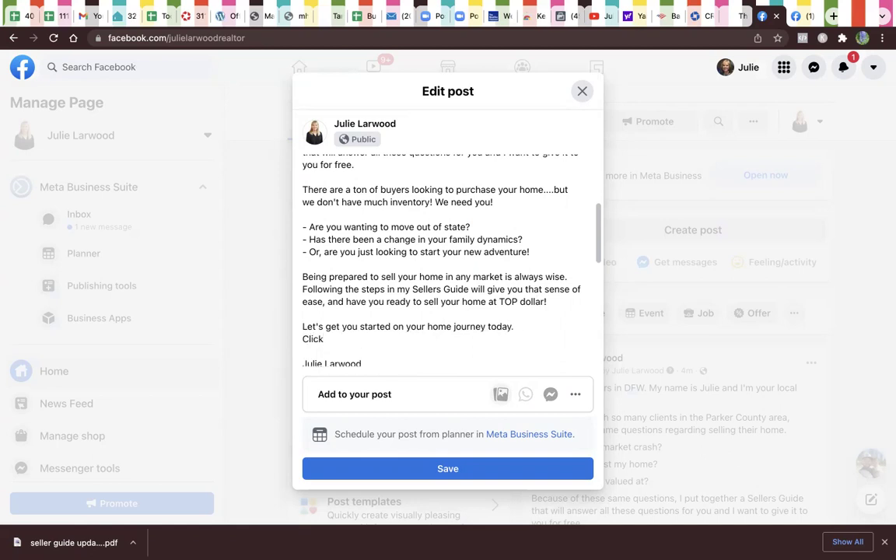
type(" Learn More for your free copy.")
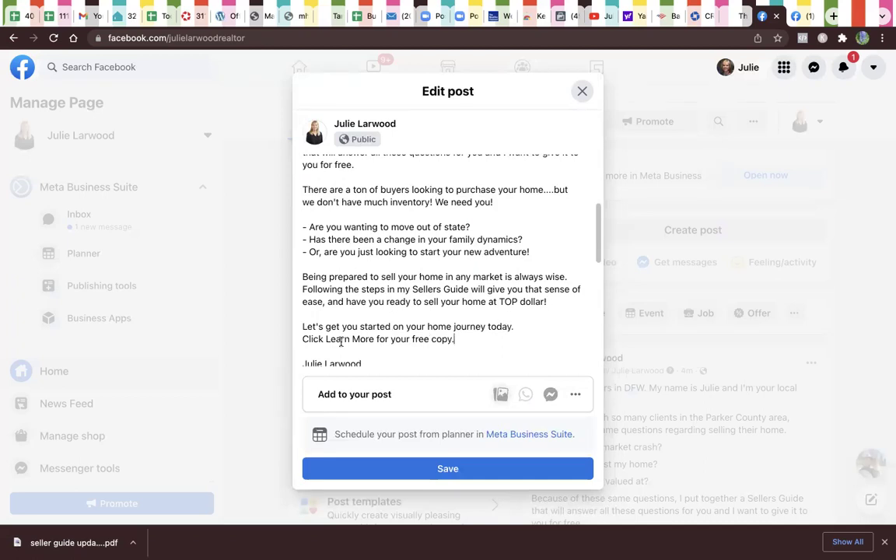
left_click(303, 339)
key("Return")
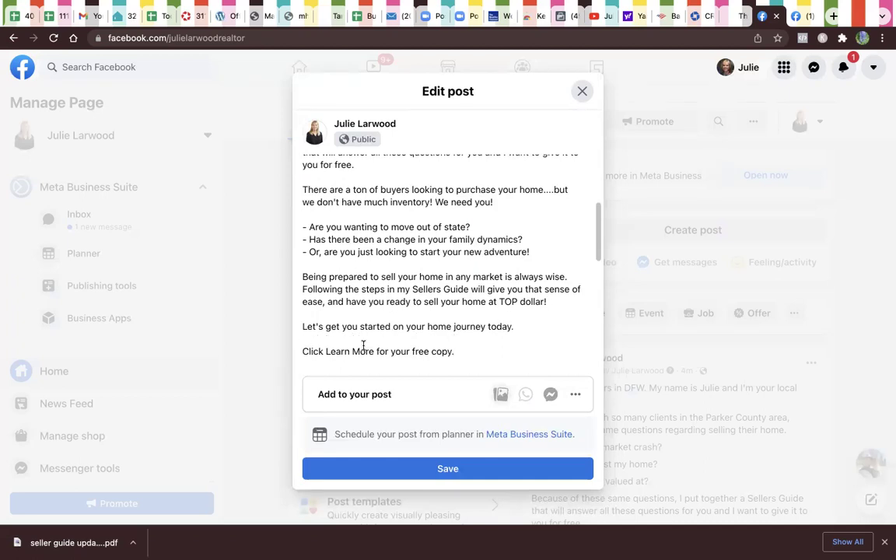
Step: Save the edited seller guide post
scroll(392, 336, "down", 1)
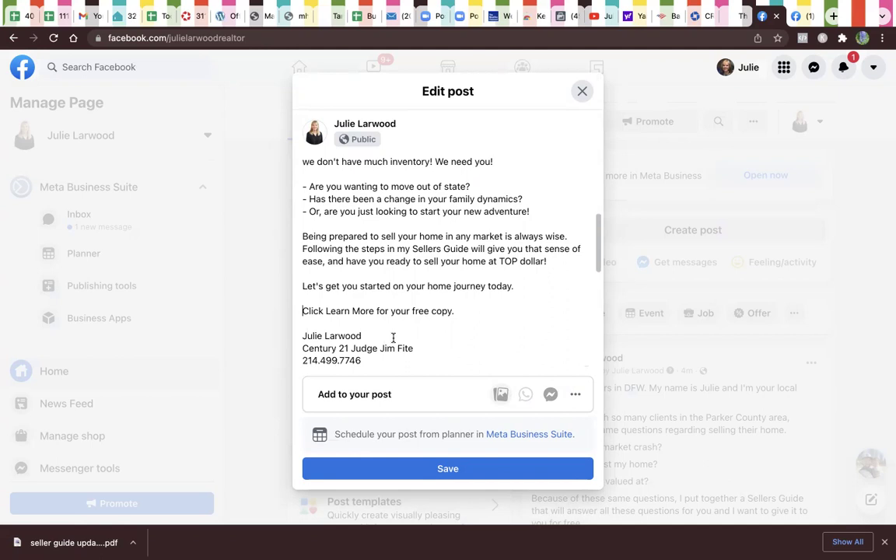
left_click(450, 470)
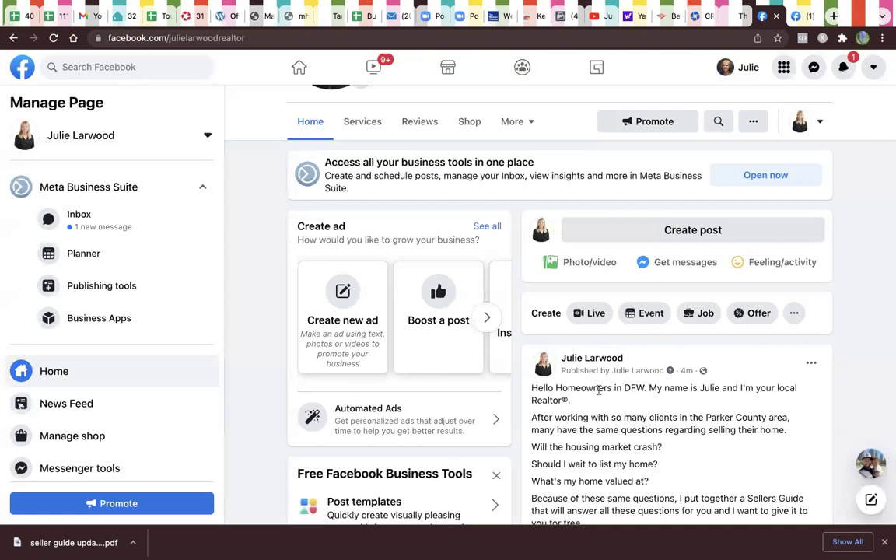
scroll(599, 391, "down", 1)
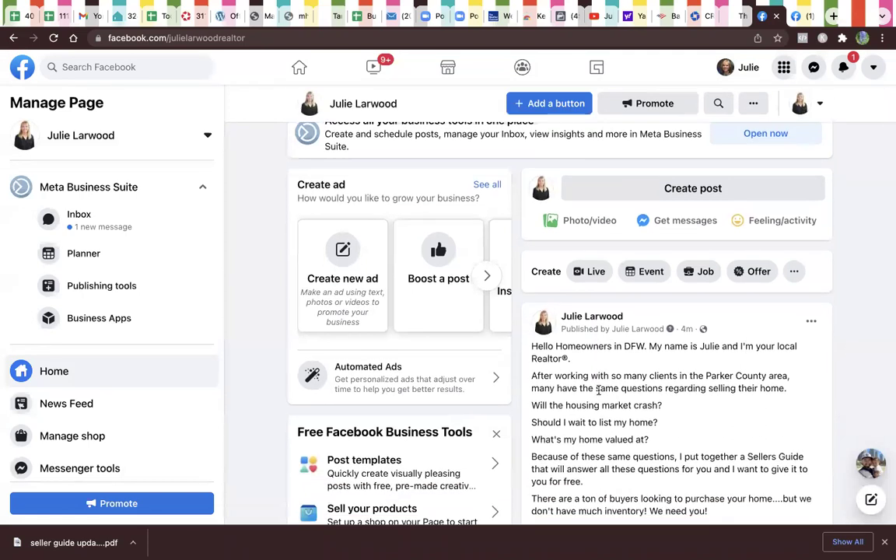
mouse_move(751, 3)
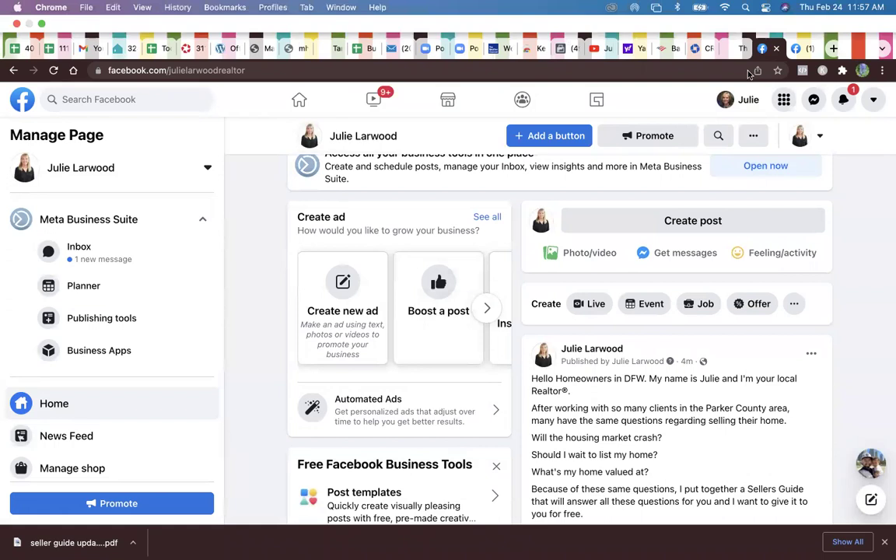
Step: Switch tabs and load Ads Manager from the FB Business Manager bookmarks folder
left_click(806, 51)
left_click(225, 7)
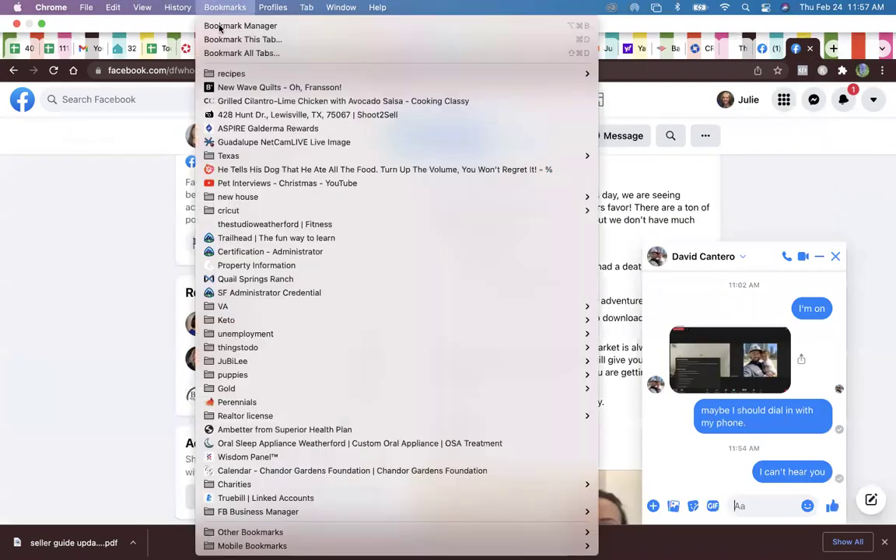
mouse_move(565, 533)
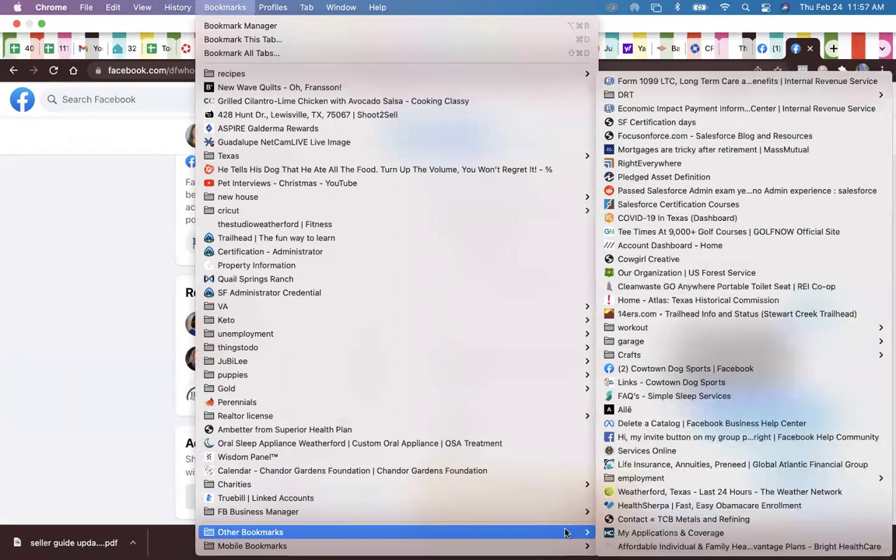
mouse_move(576, 511)
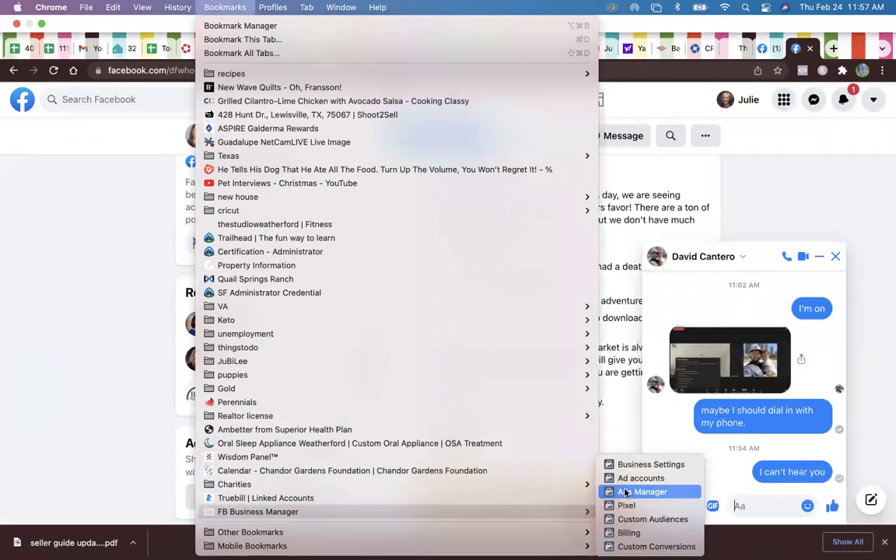
left_click(625, 491)
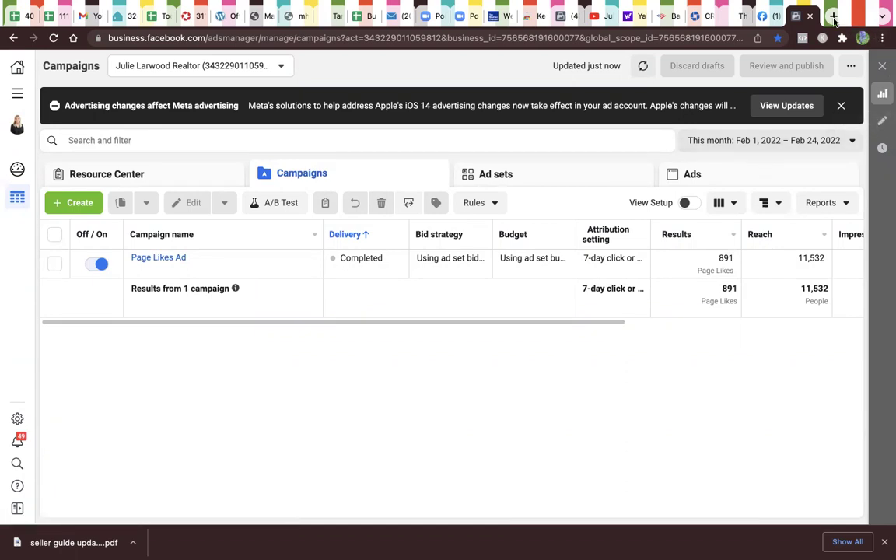
Step: Check the edited seller guide post on the realtor's Facebook Page, then return to Ads Manager
left_click(767, 15)
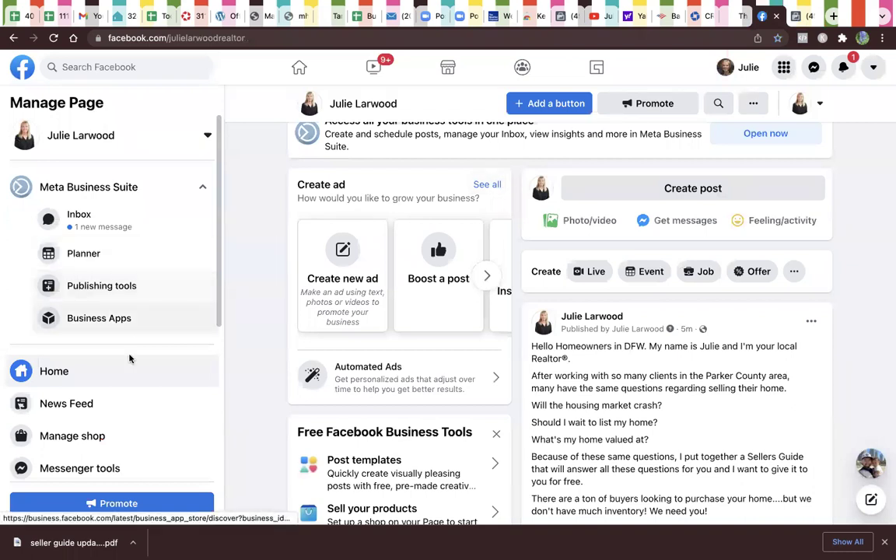
scroll(137, 388, "down", 1)
scroll(137, 388, "down", 5)
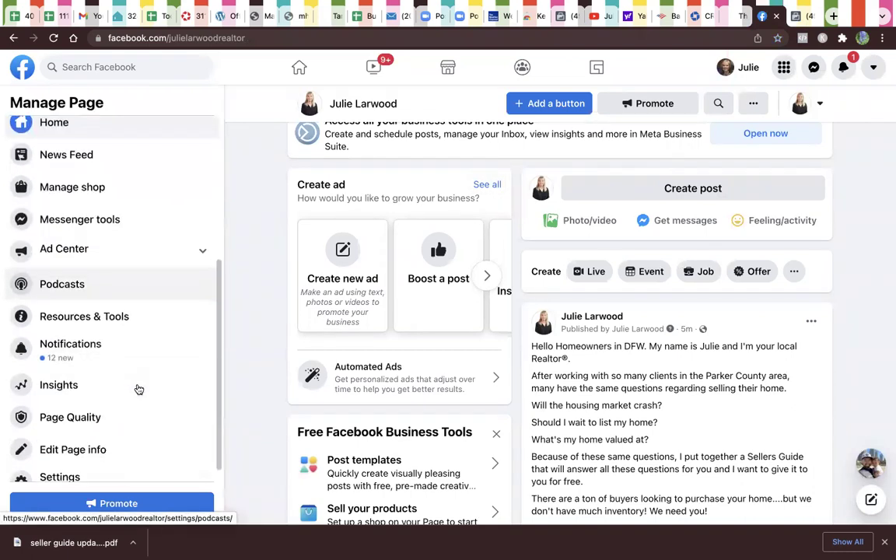
scroll(746, 320, "down", 10)
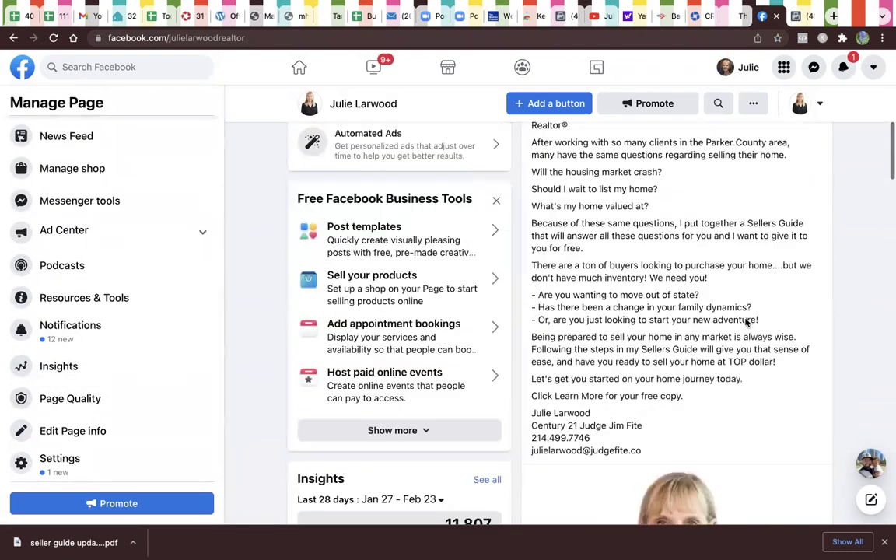
scroll(746, 323, "down", 5)
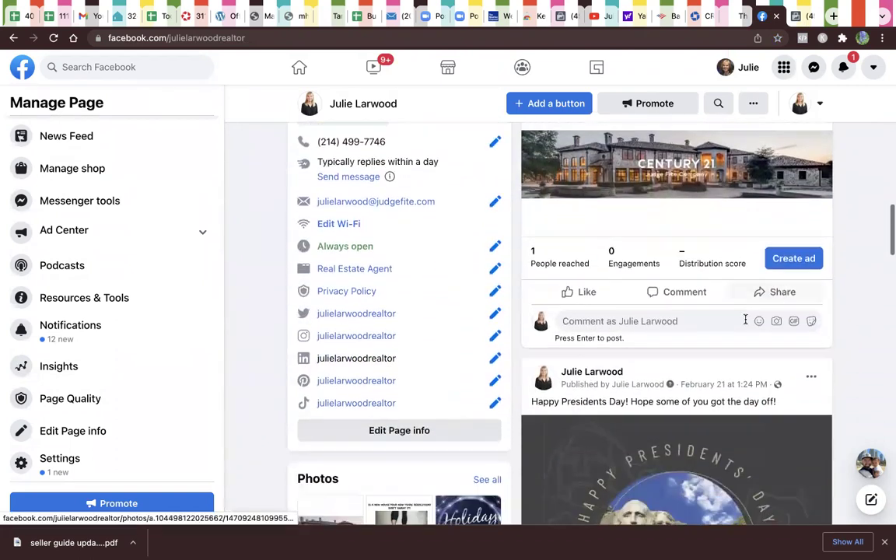
scroll(745, 319, "up", 1)
scroll(745, 319, "up", 1)
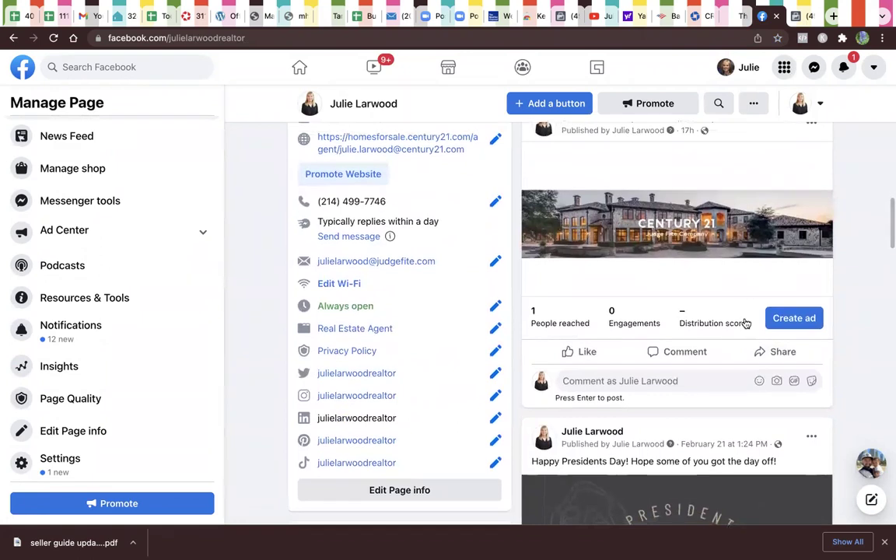
scroll(745, 320, "up", 1)
scroll(745, 323, "down", 1)
scroll(746, 323, "up", 3)
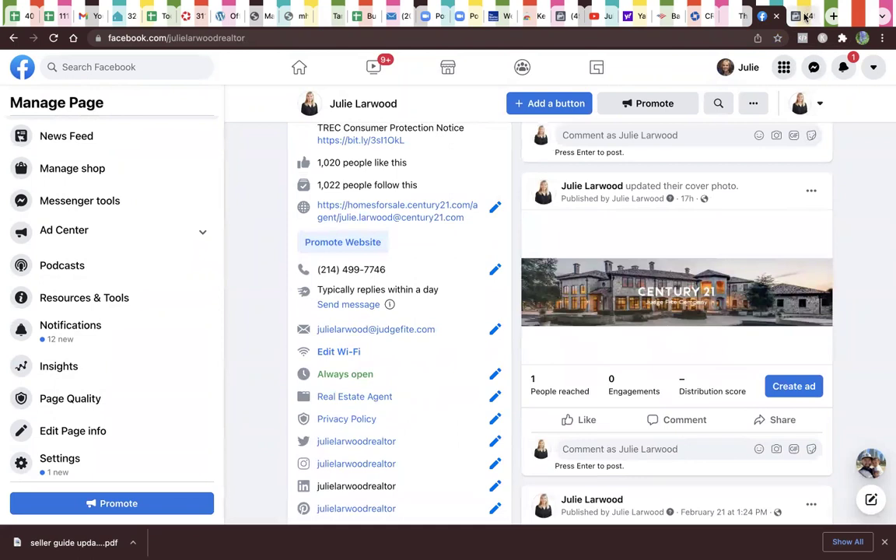
left_click(806, 17)
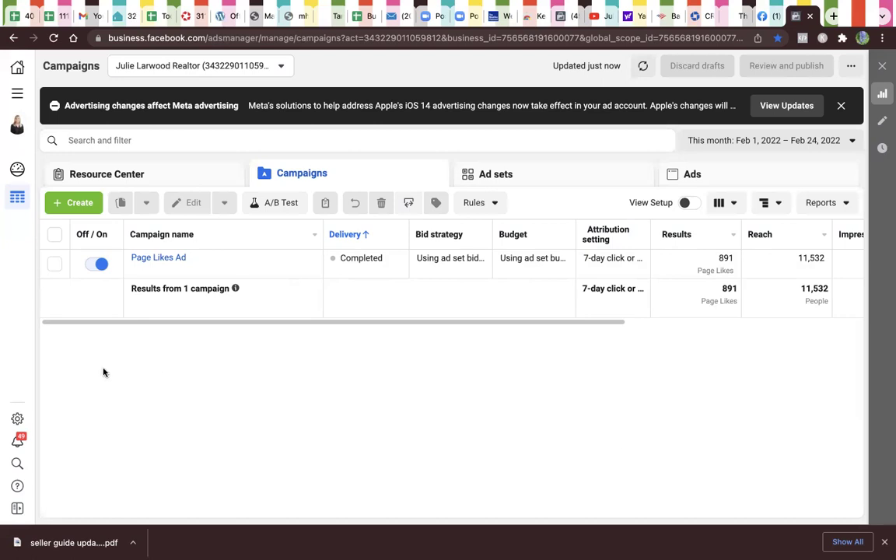
Step: Switch off Page Likes Ad, New Page likes Ad Set and New Page likes Ad, ending on Campaigns
left_click(86, 266)
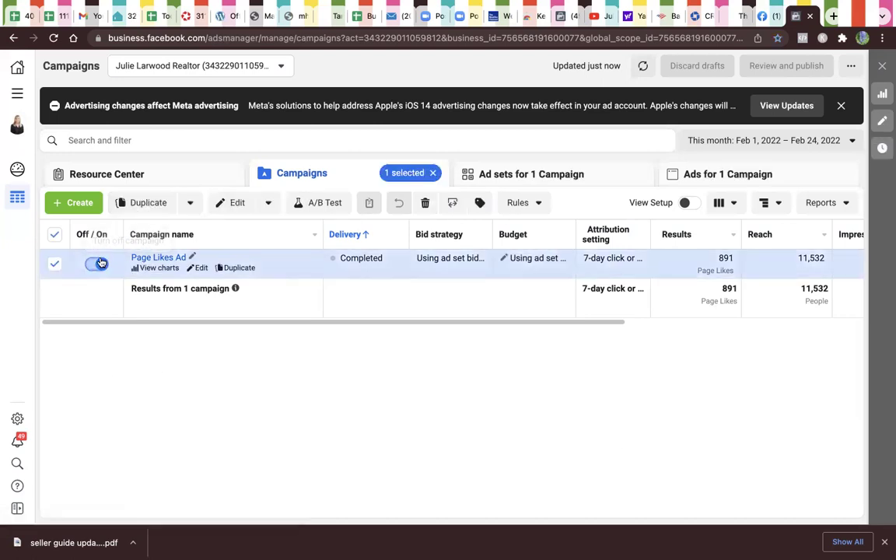
left_click(92, 264)
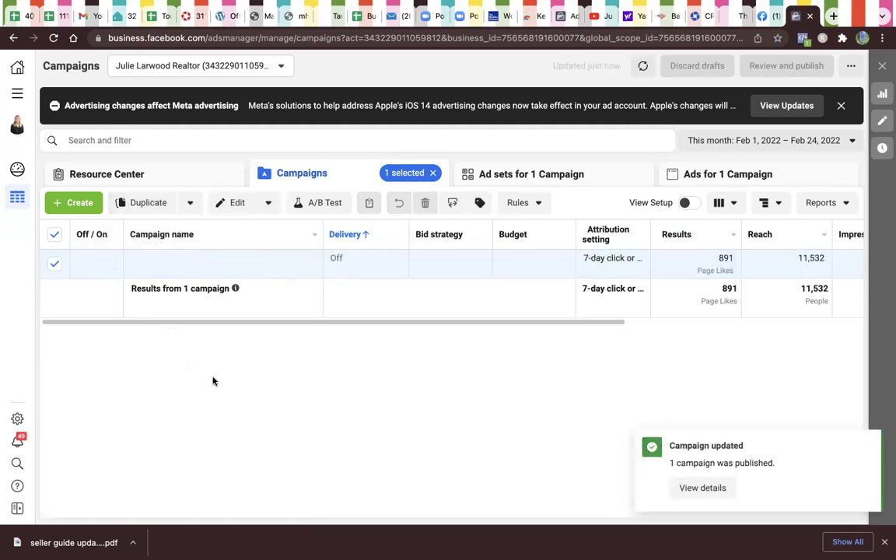
left_click(548, 176)
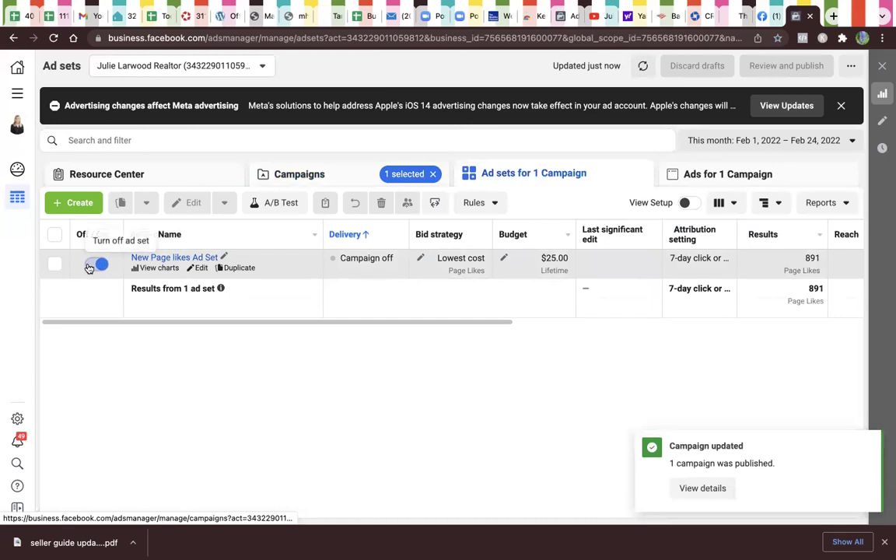
left_click(93, 264)
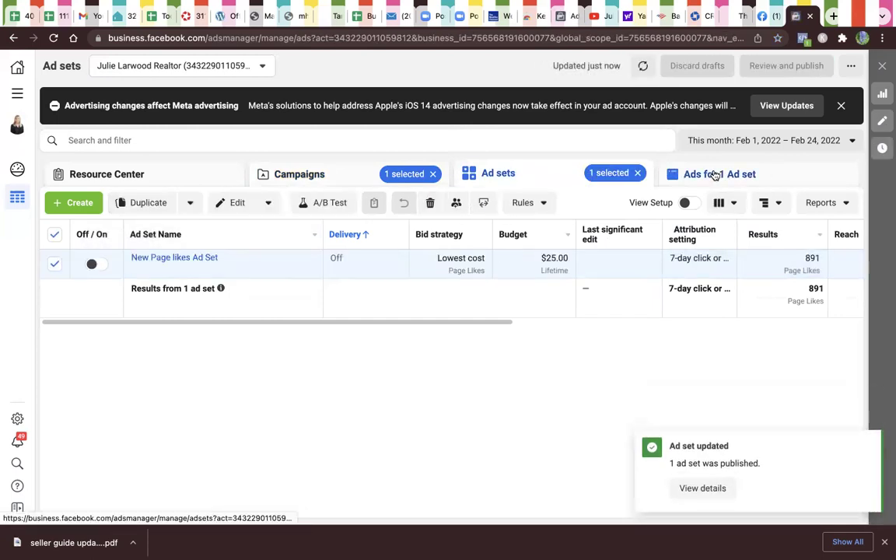
left_click(716, 174)
left_click(97, 273)
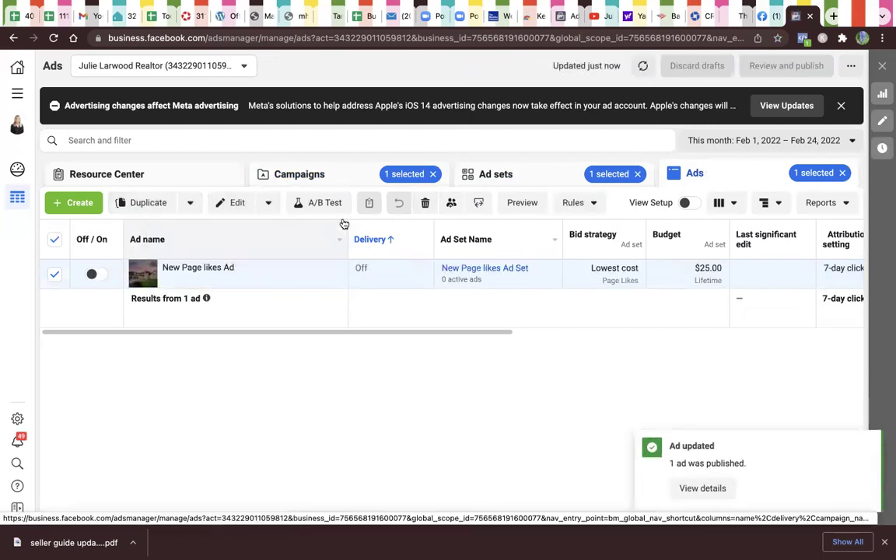
left_click(290, 175)
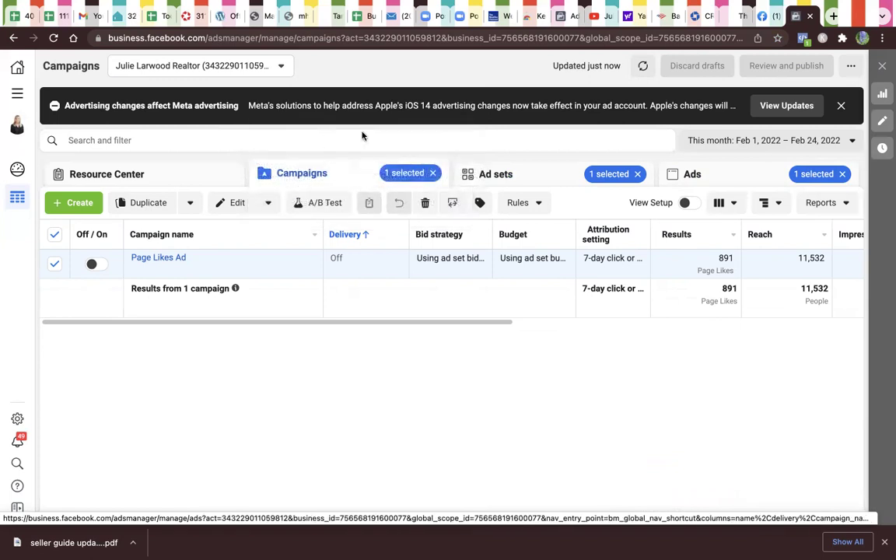
Step: Remove the '1 selected' chips on the Campaigns, Ad sets and Ads tabs
left_click(432, 176)
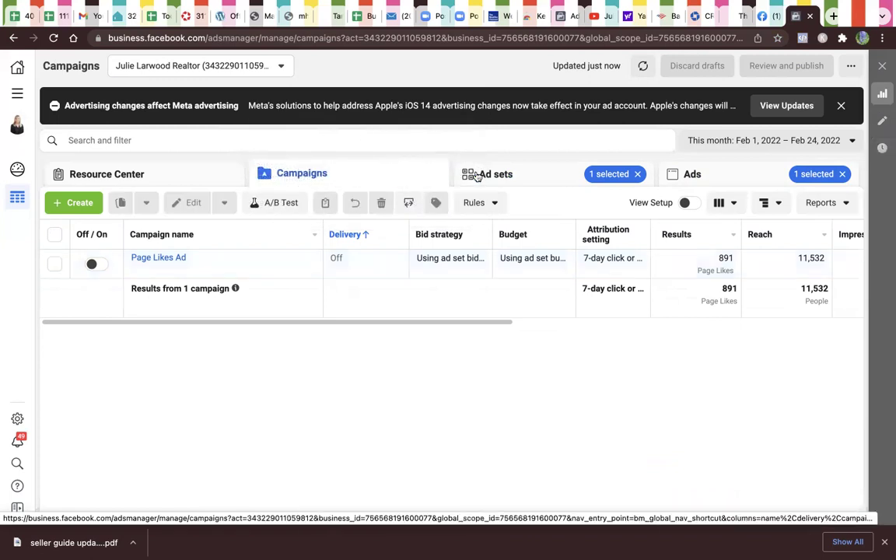
left_click(637, 174)
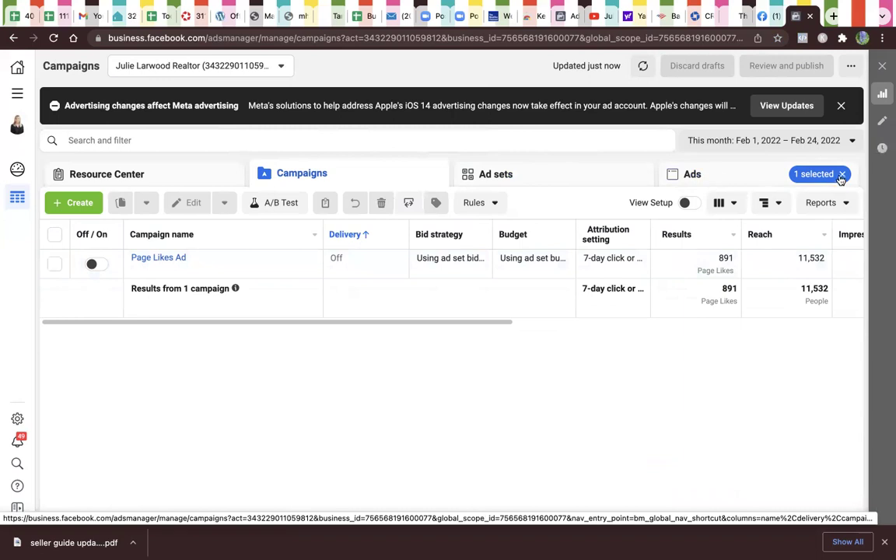
left_click(841, 174)
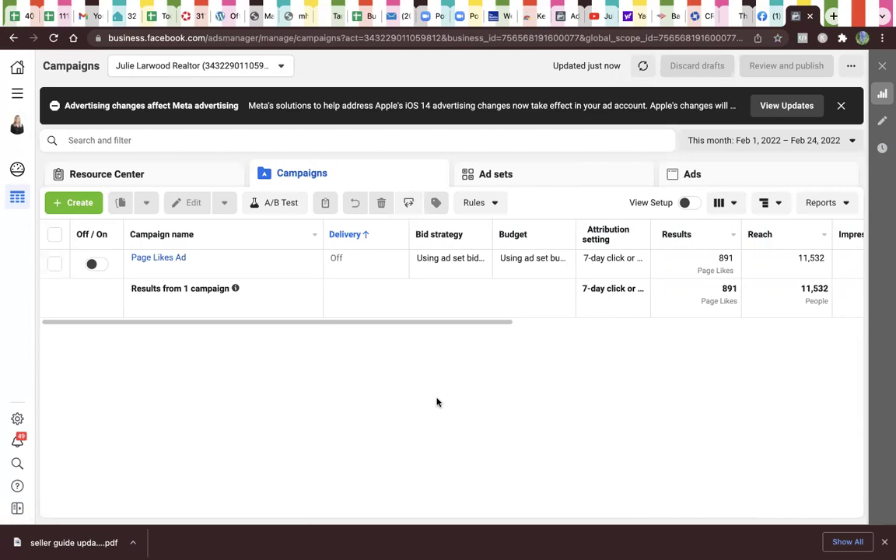
Step: Use the Create button to begin a new campaign and show the objective chooser
left_click(81, 203)
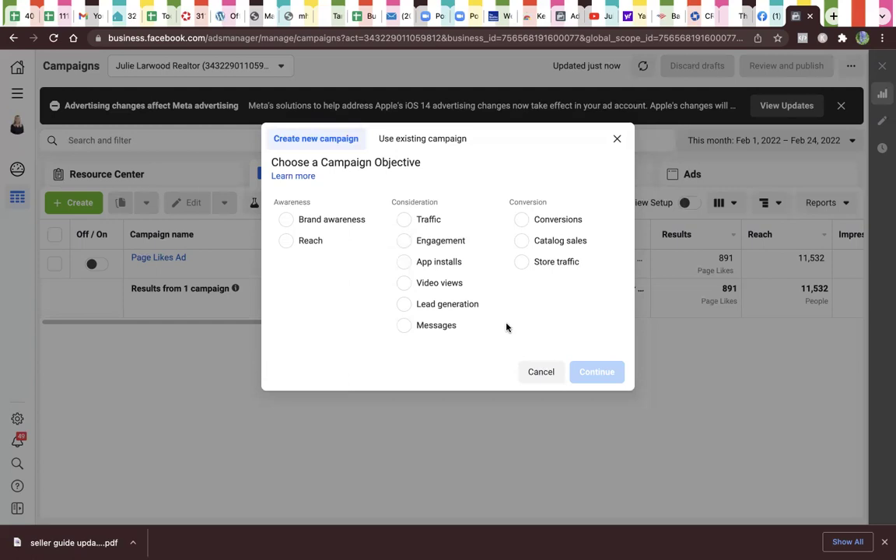
Step: Choose the Conversions objective and go with an Advantage+ conversions campaign
left_click(522, 226)
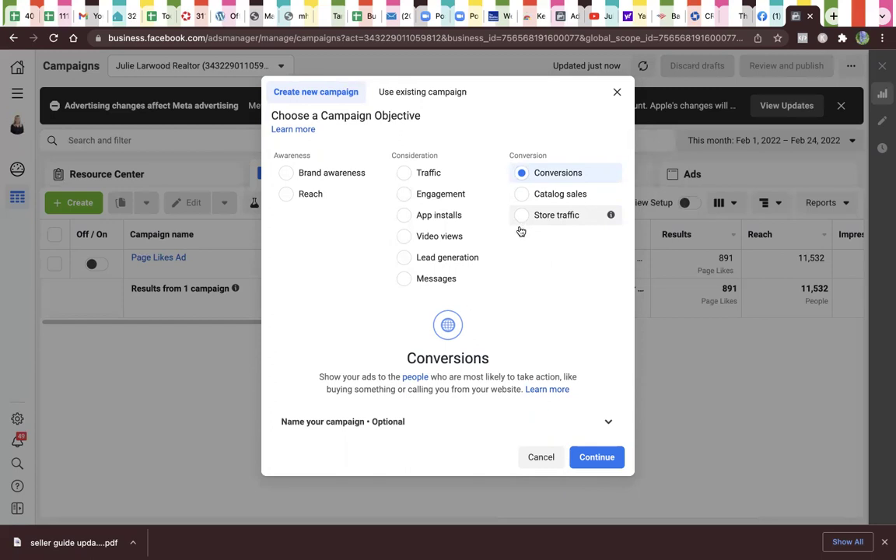
left_click(599, 462)
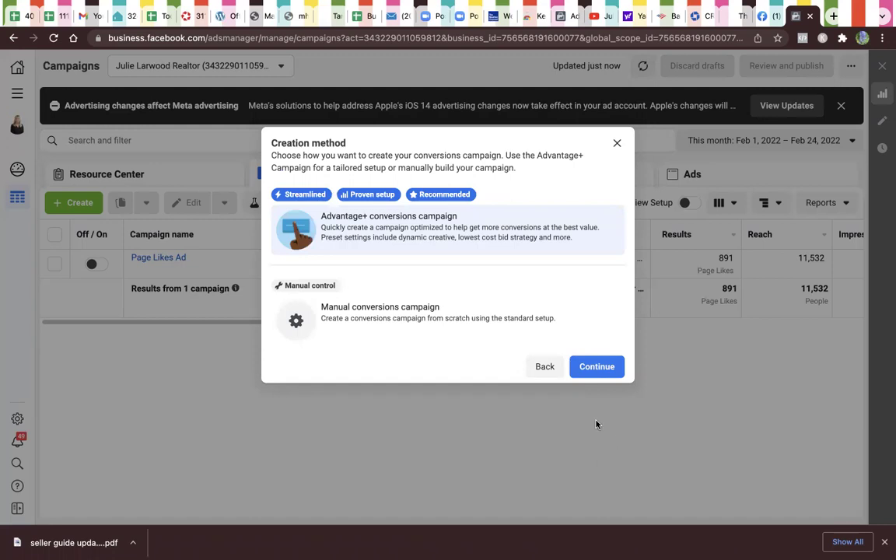
left_click(598, 369)
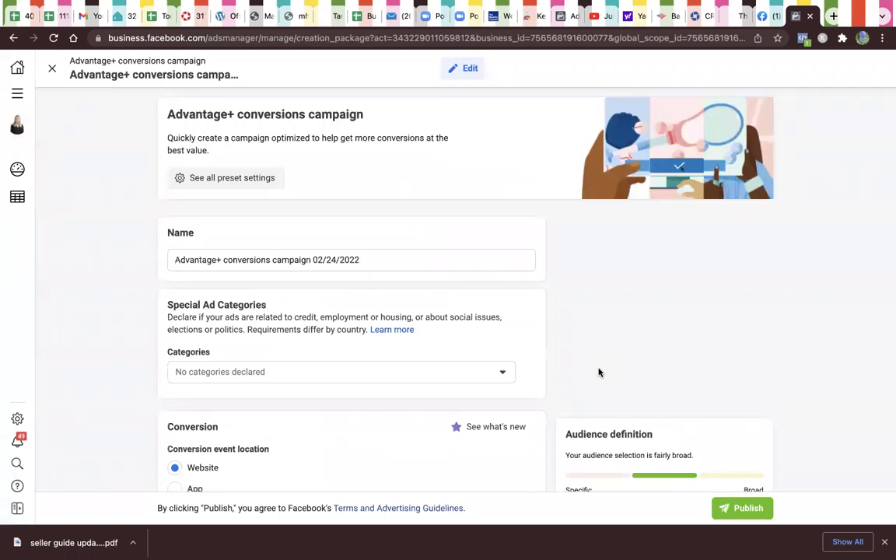
Step: Replace the default campaign name with 'Headshot(conversions)'
scroll(600, 373, "down", 3)
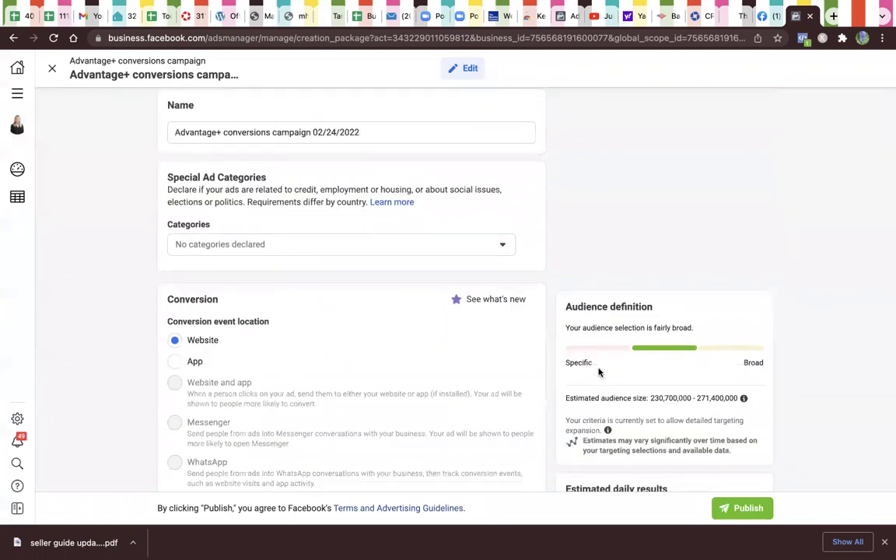
scroll(599, 373, "up", 3)
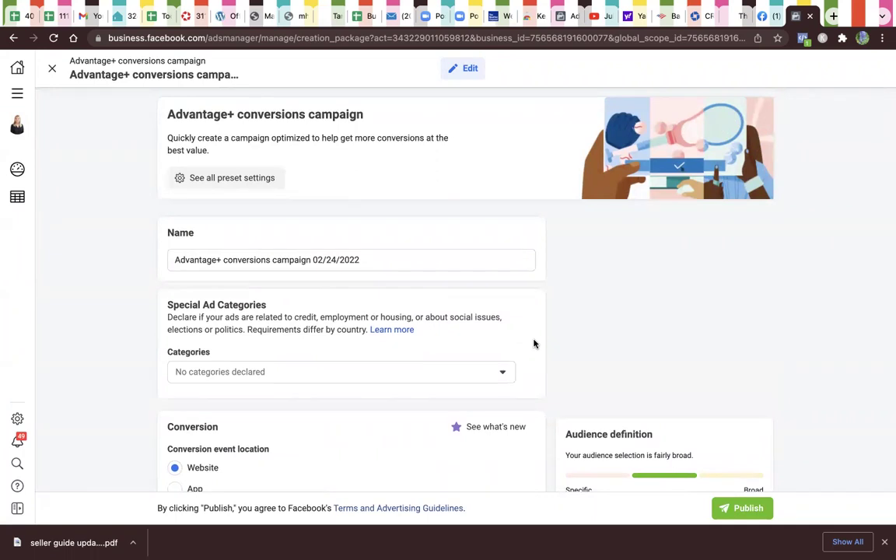
left_click(372, 260)
key("super+a")
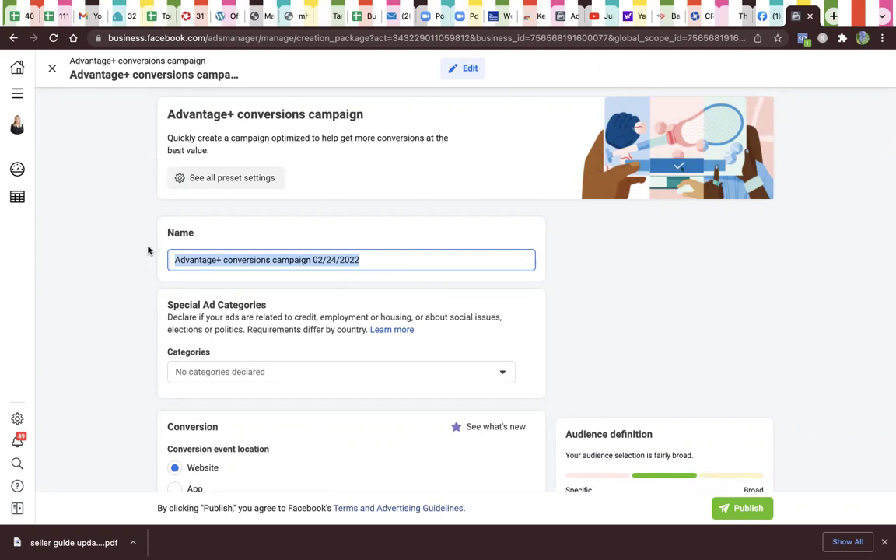
type("H")
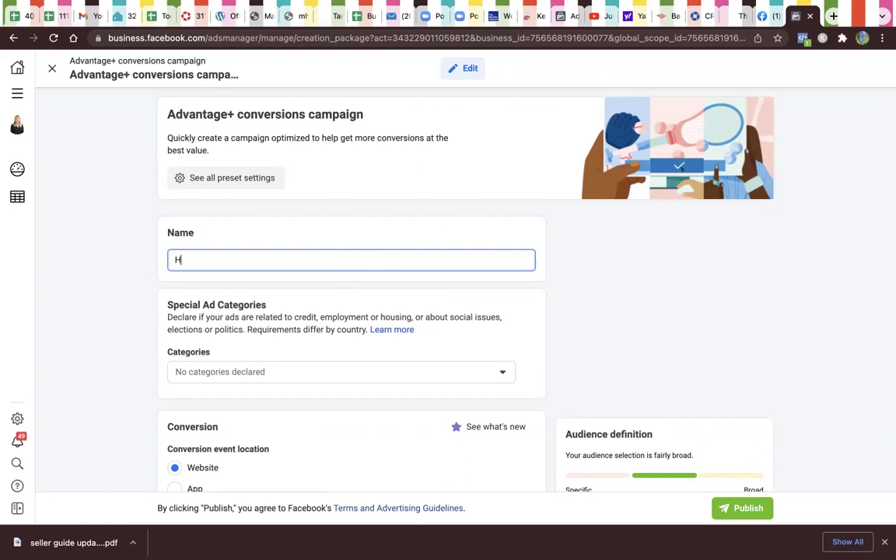
type("eadshot")
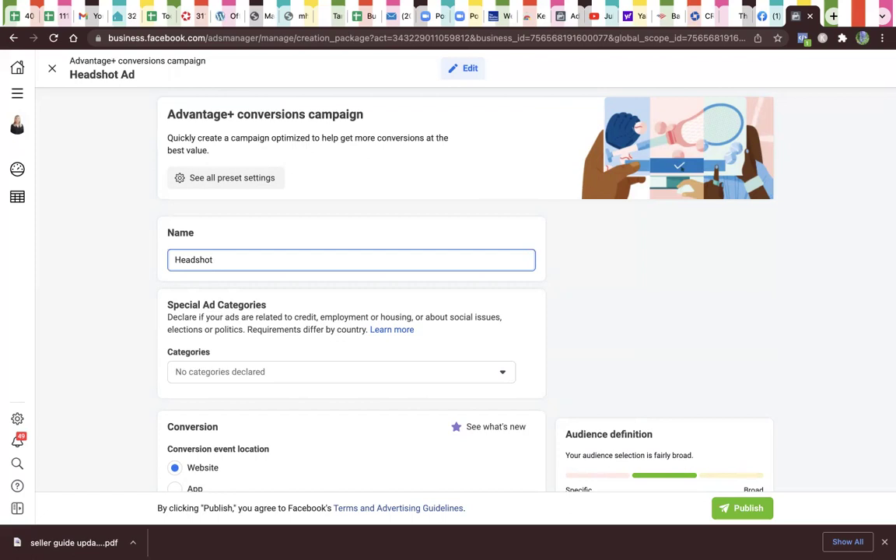
type("whi")
key("BackSpace")
key("BackSpace")
key("BackSpace")
key("BackSpace")
type("(conversions)")
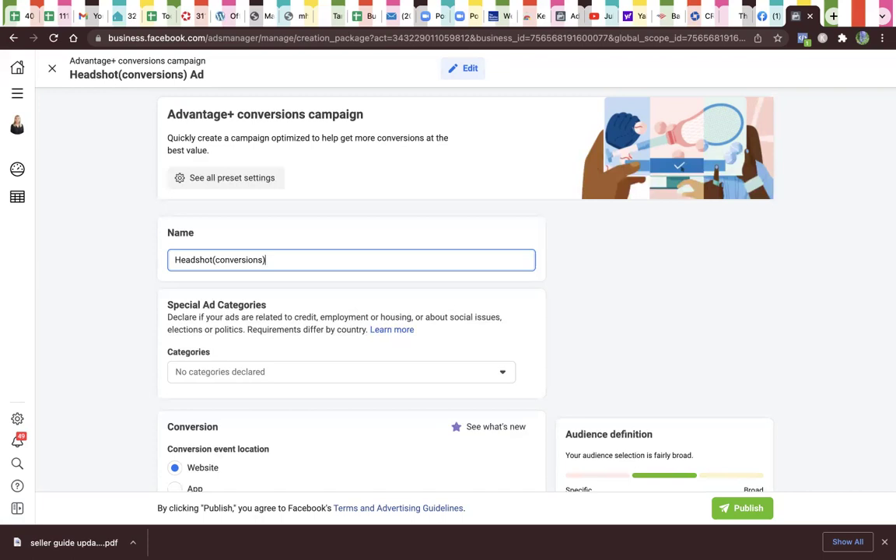
Step: Tick Housing as the special ad category for the United States
scroll(640, 154, "down", 3)
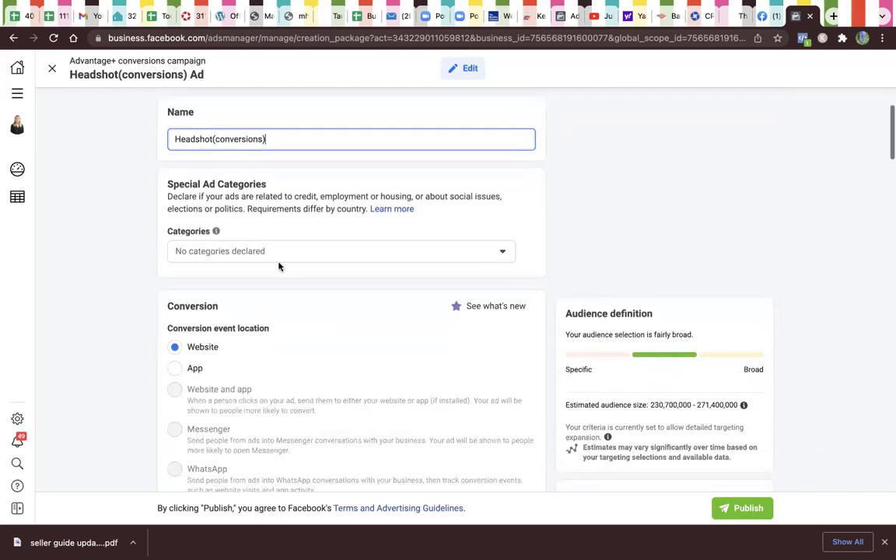
left_click(361, 259)
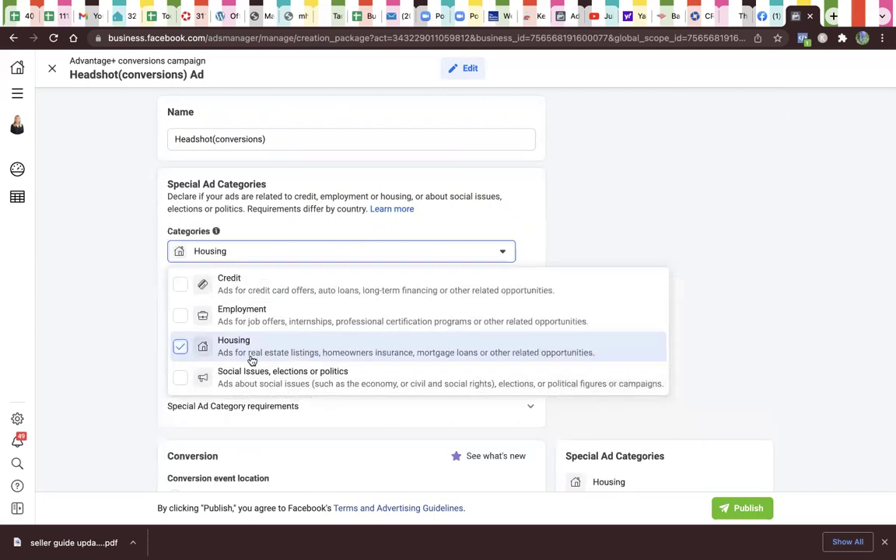
left_click(618, 166)
scroll(632, 206, "down", 3)
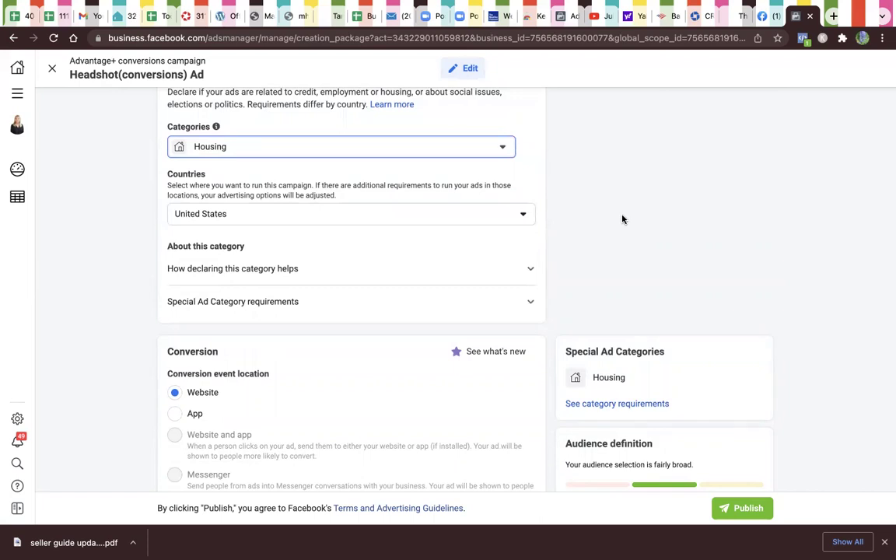
scroll(568, 249, "down", 1)
scroll(576, 259, "down", 1)
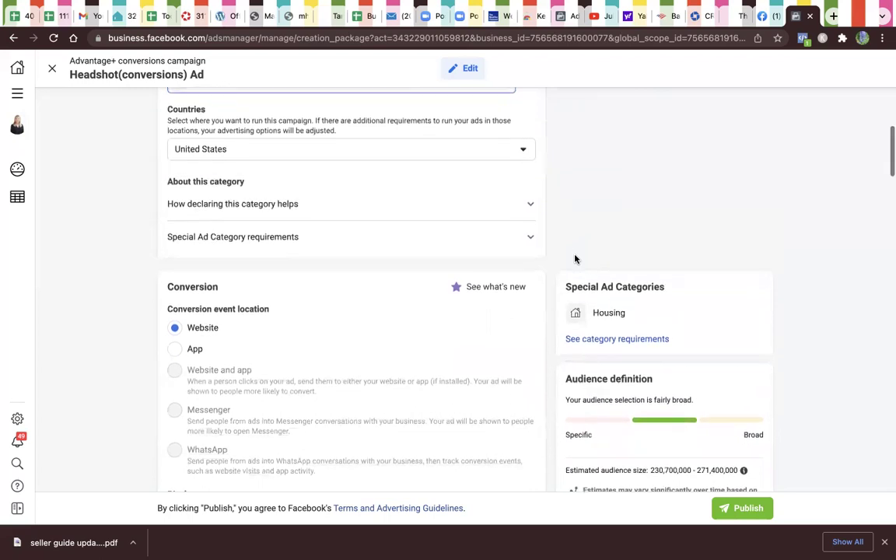
scroll(475, 303, "down", 5)
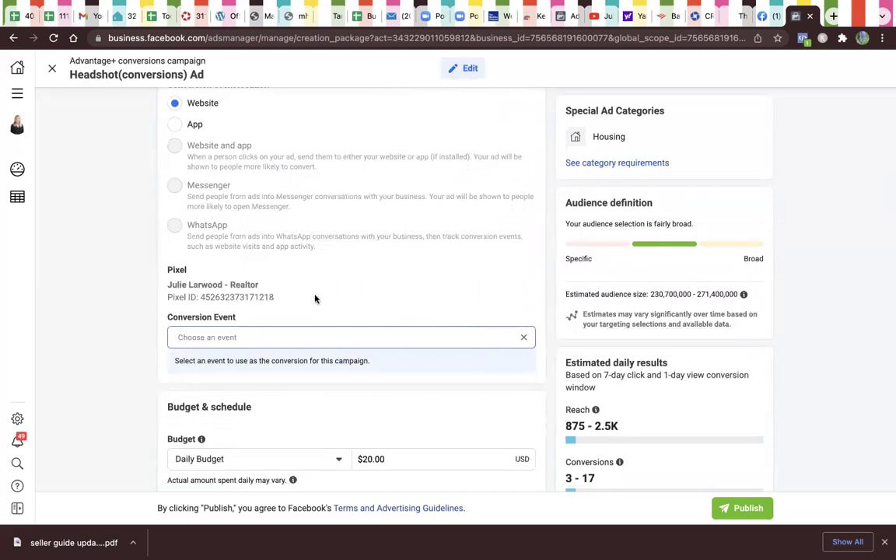
Step: Pick 'seller guide leads' from the active events as the conversion event
left_click(337, 337)
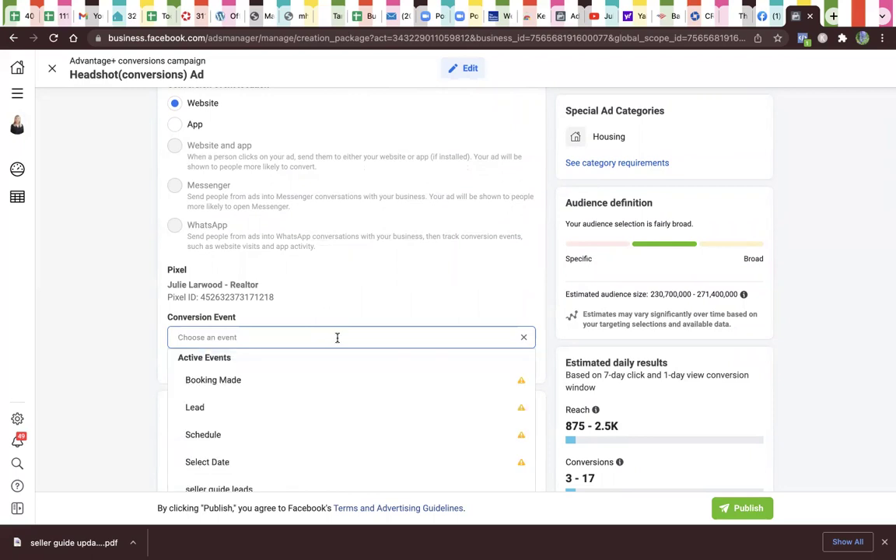
scroll(338, 339, "down", 3)
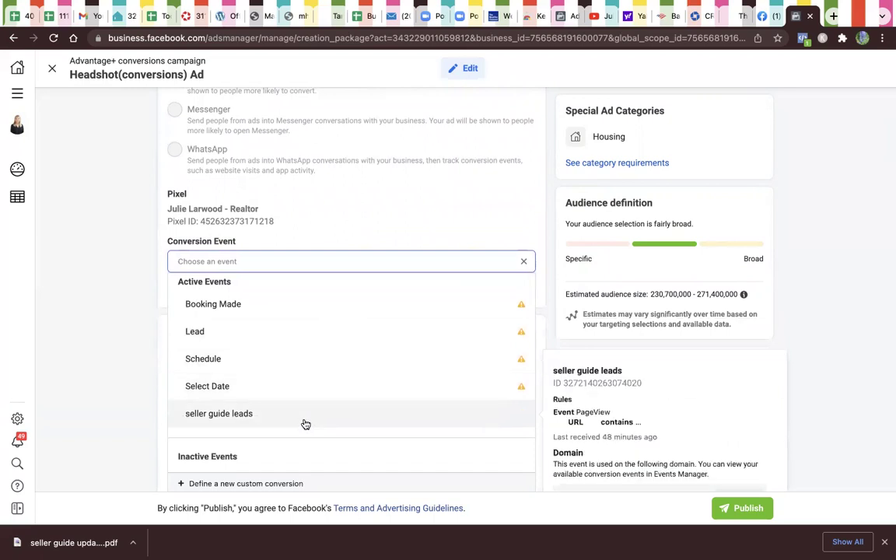
left_click(307, 426)
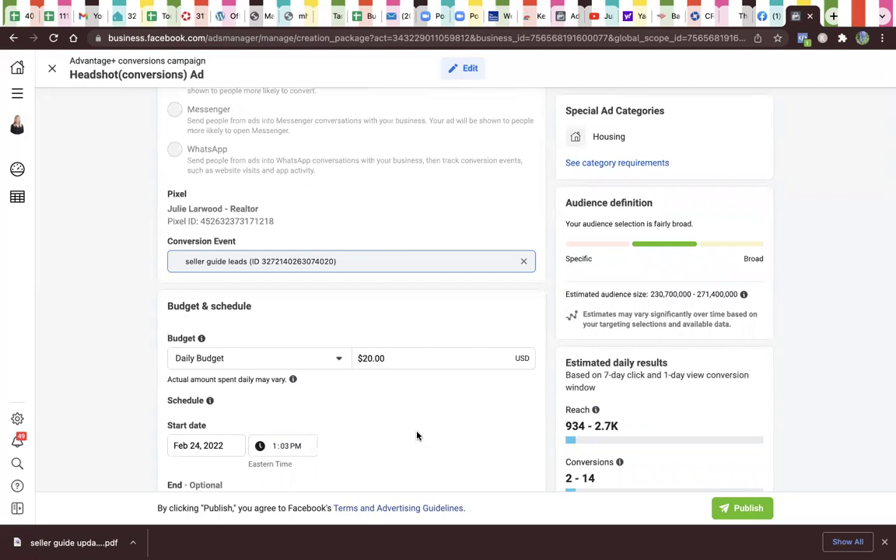
scroll(417, 436, "down", 3)
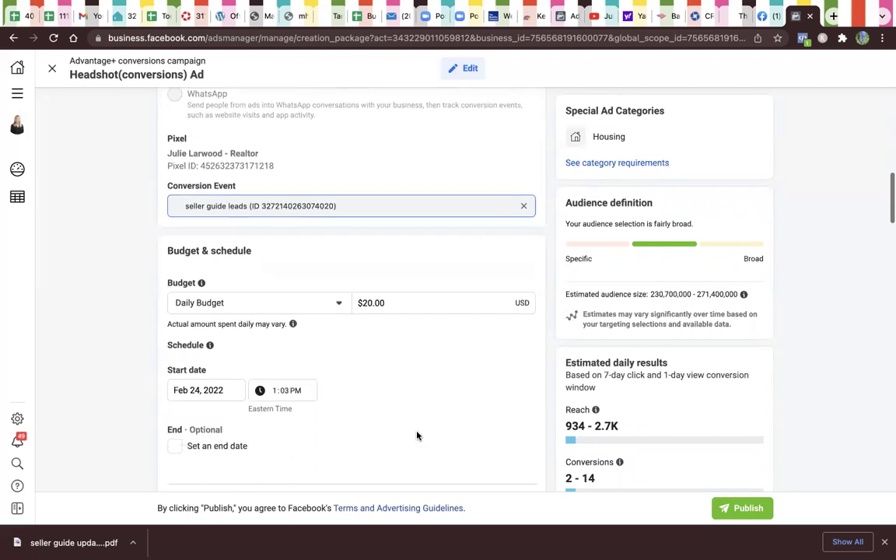
scroll(417, 435, "down", 1)
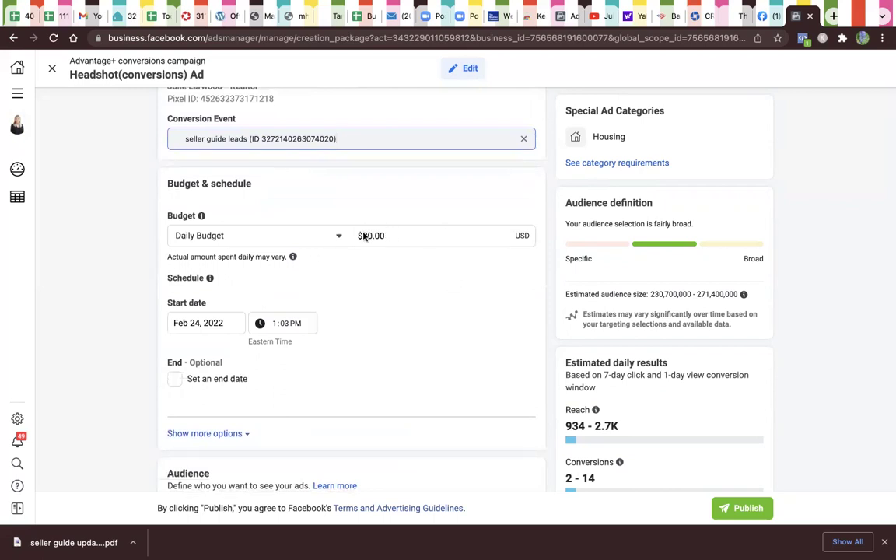
Step: Switch to a lifetime budget and change its amount from $350.00 to $150.00
left_click(330, 238)
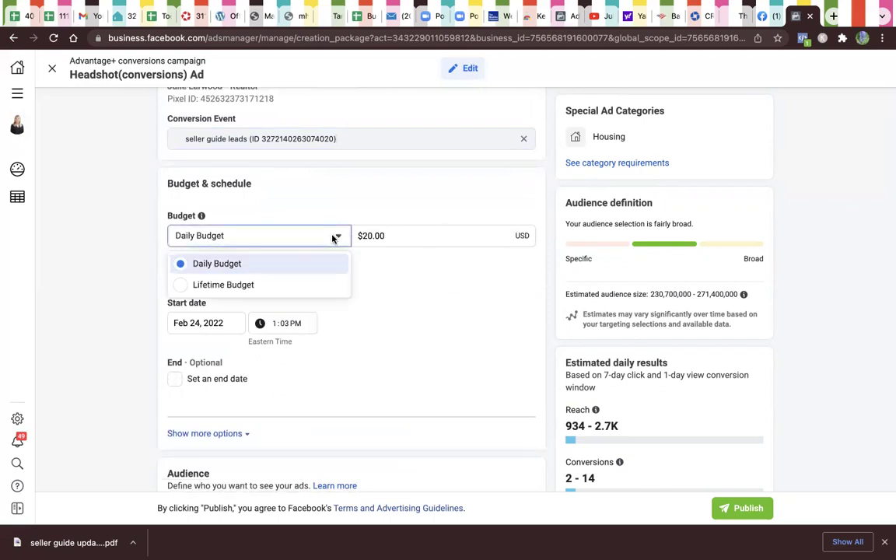
left_click(302, 284)
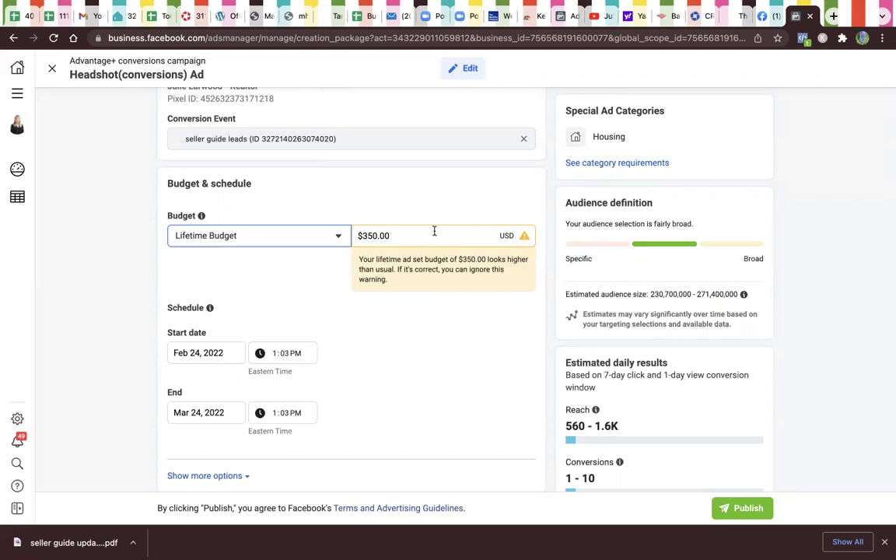
left_click_drag(440, 236, 357, 230)
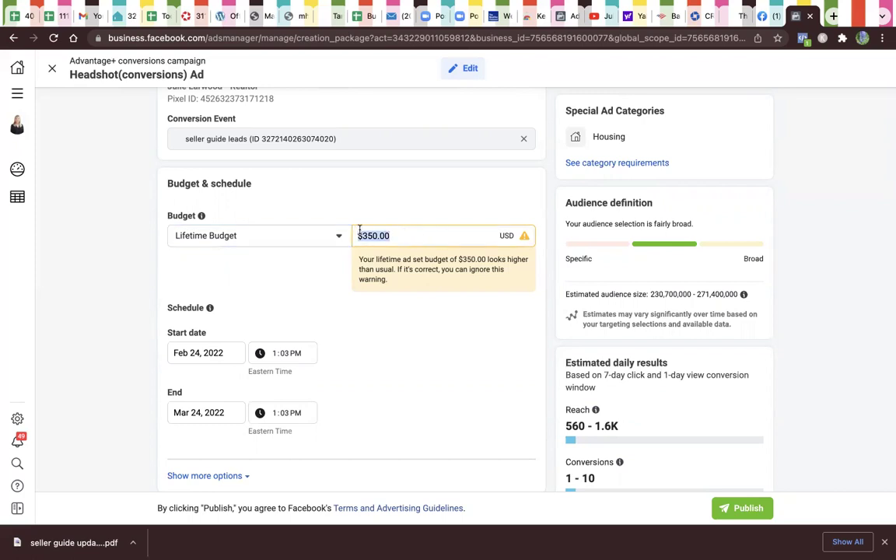
key("BackSpace")
type("150.00")
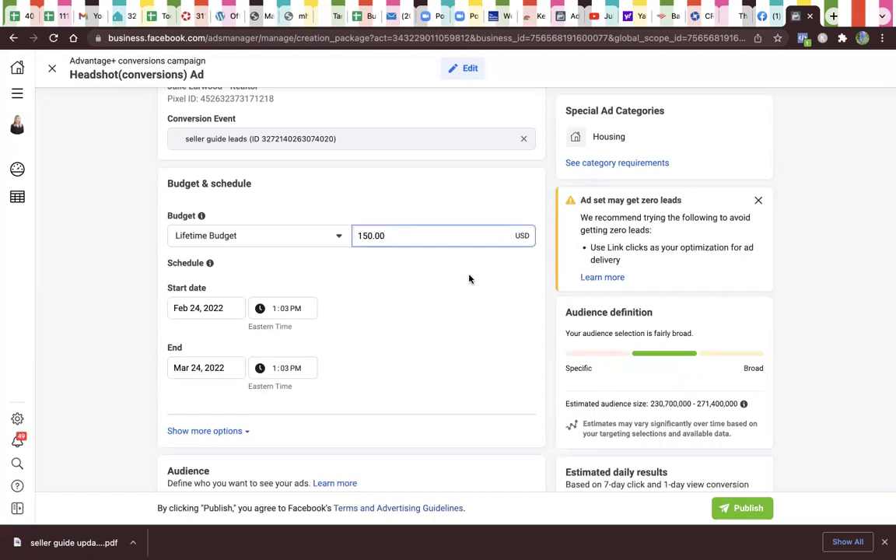
Step: Schedule the ad set to start Feb 25, 2022 at 7:00 AM
left_click(226, 306)
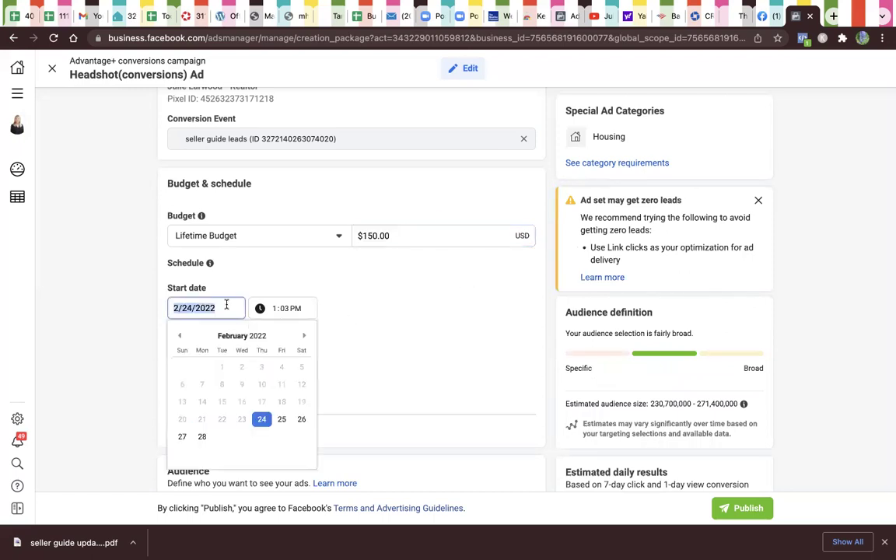
left_click(282, 421)
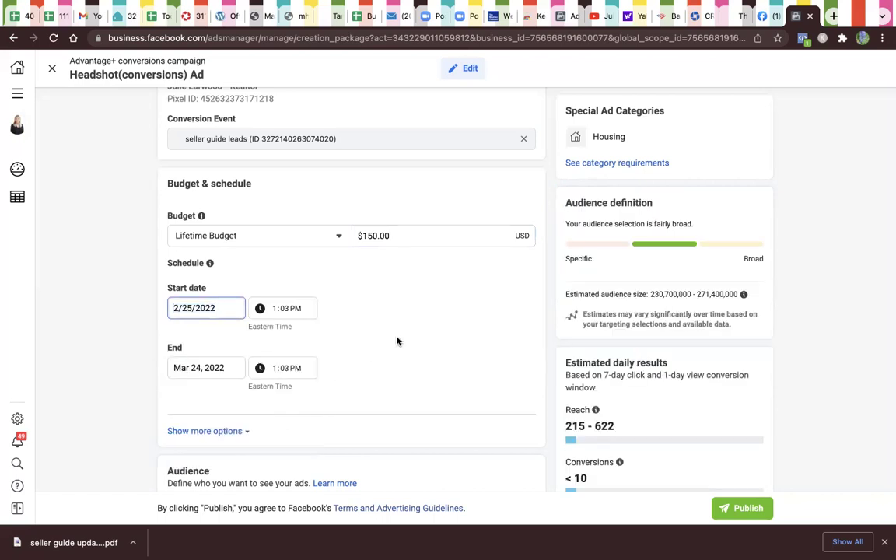
left_click(284, 310)
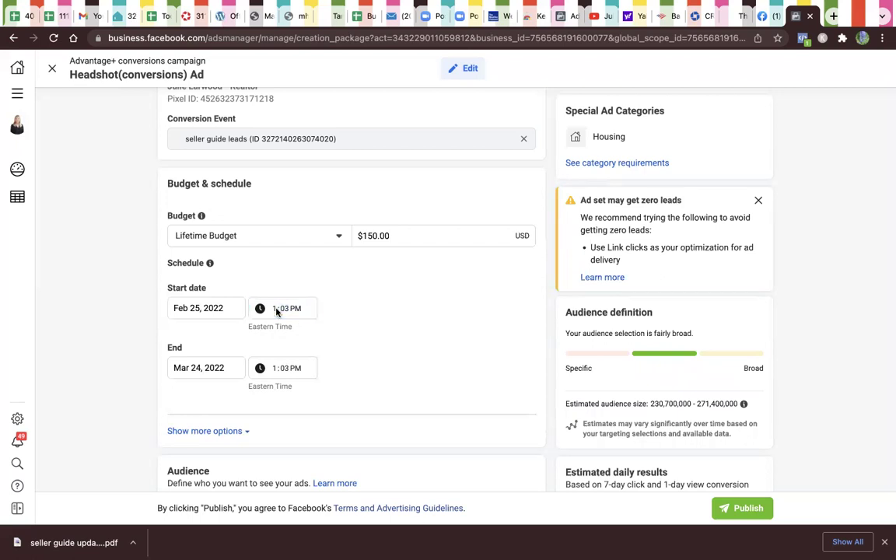
left_click(277, 310)
type("7")
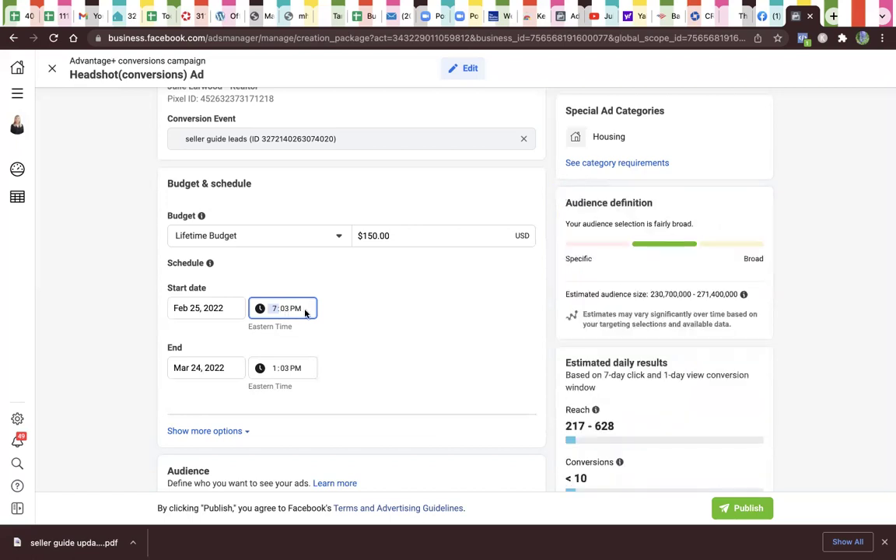
left_click(290, 310)
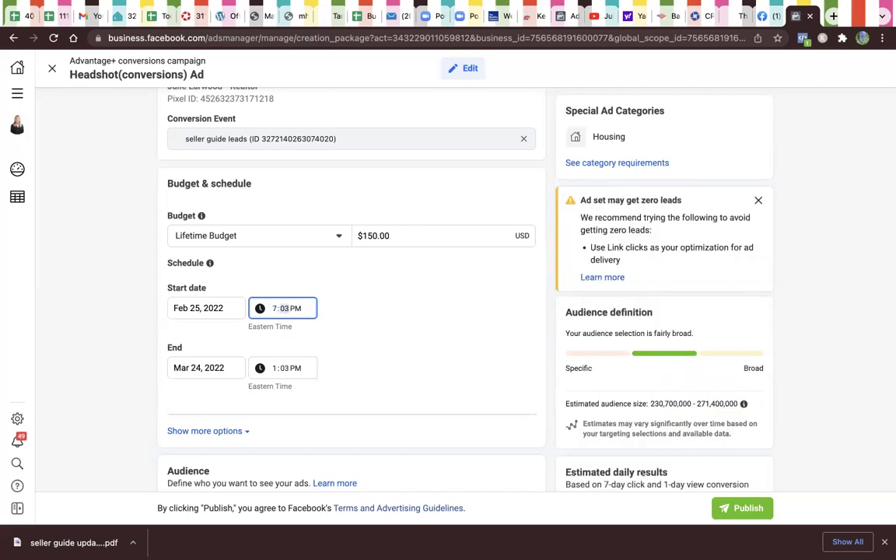
type("0a")
left_click(382, 330)
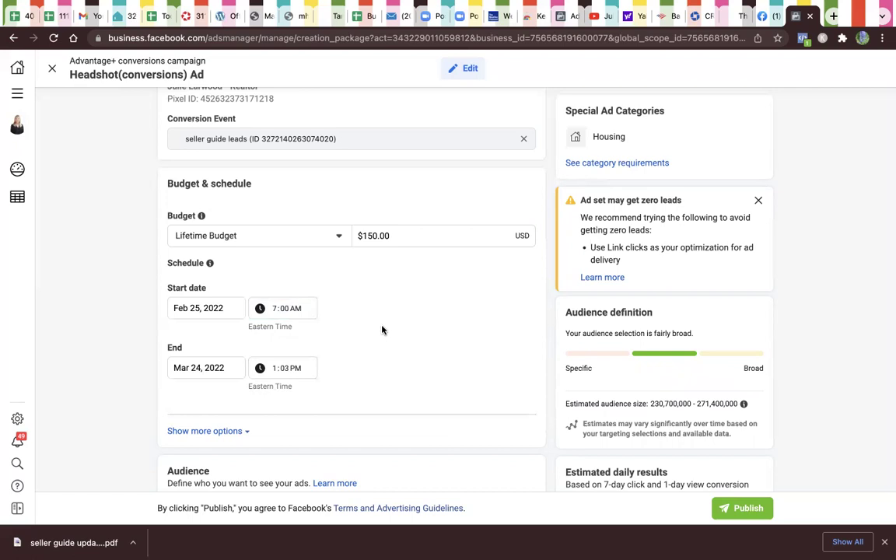
Step: Set the schedule to end Mar 11, 2022 at 7:00 AM
left_click(218, 368)
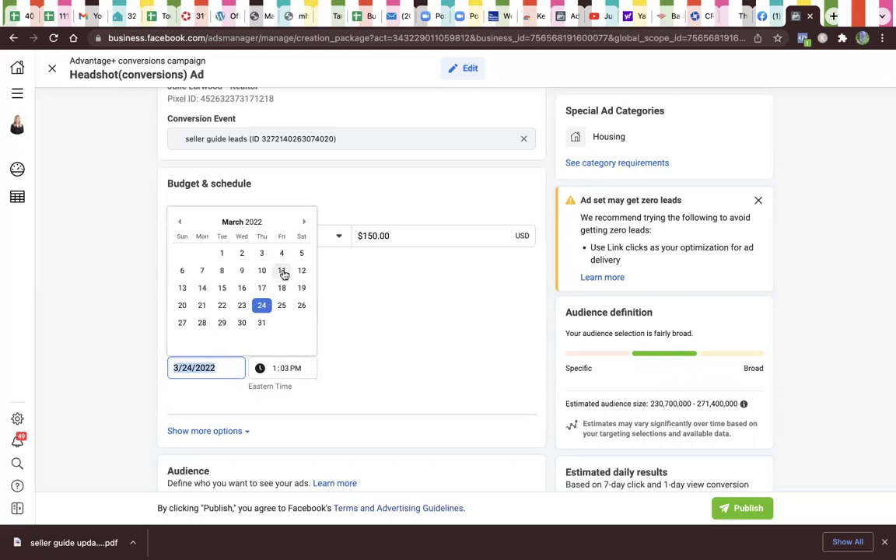
left_click(283, 272)
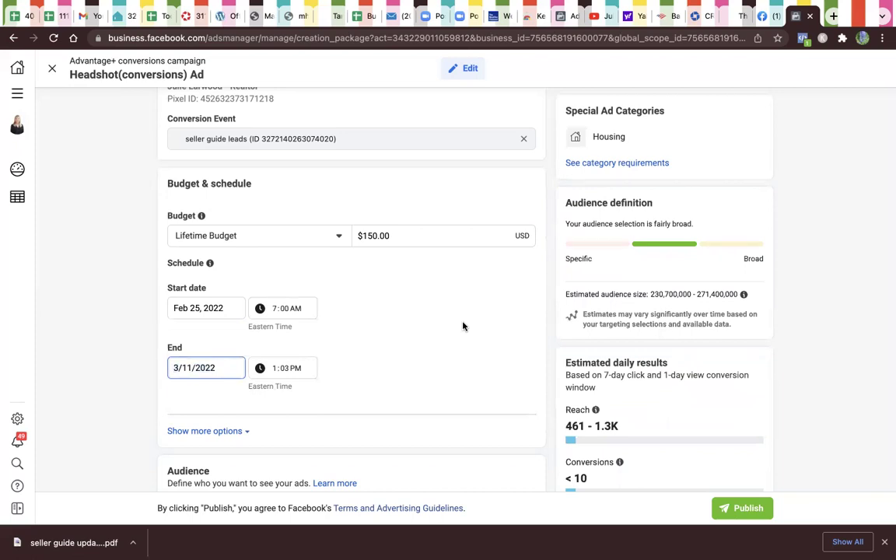
left_click(279, 370)
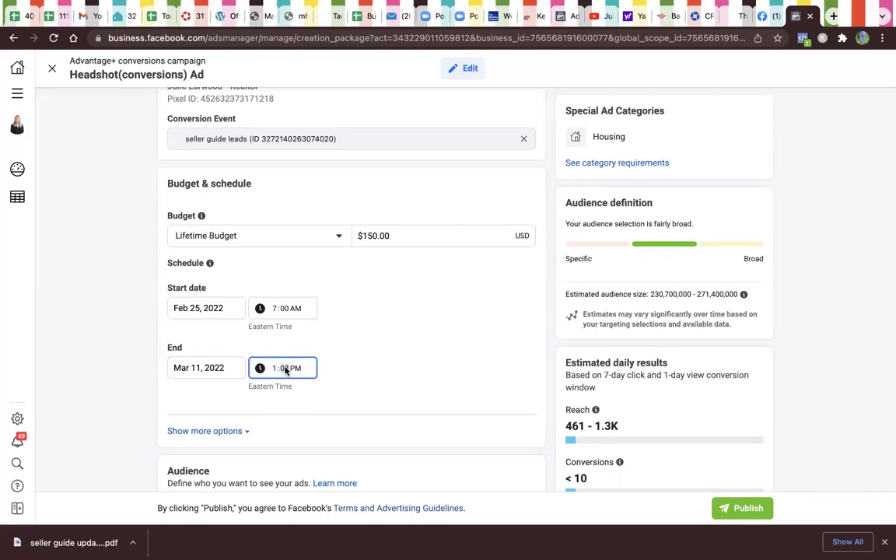
left_click(285, 370)
scroll(274, 372, "down", 4)
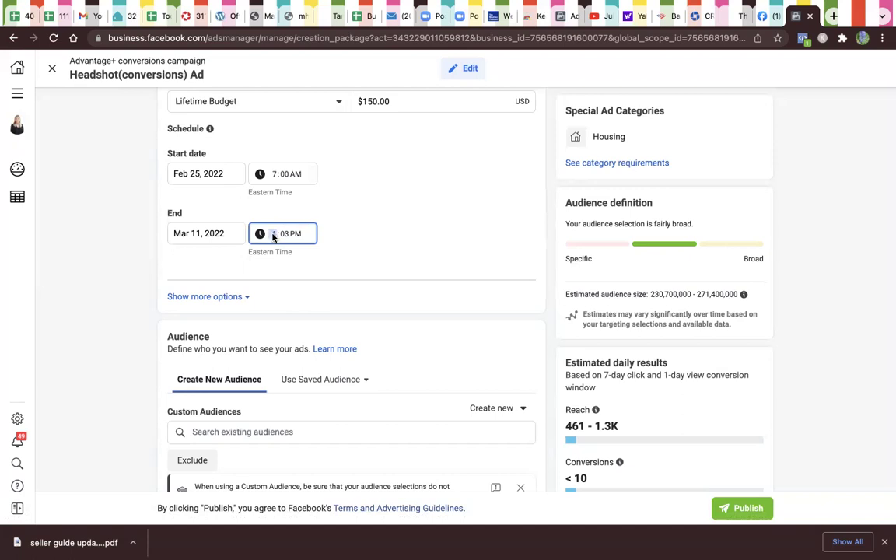
type("700")
key("Tab")
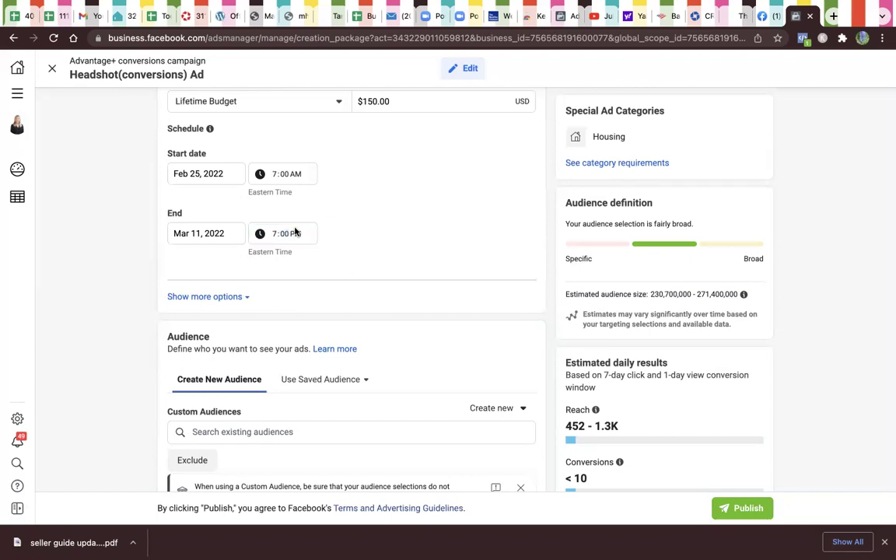
left_click(297, 237)
key("a")
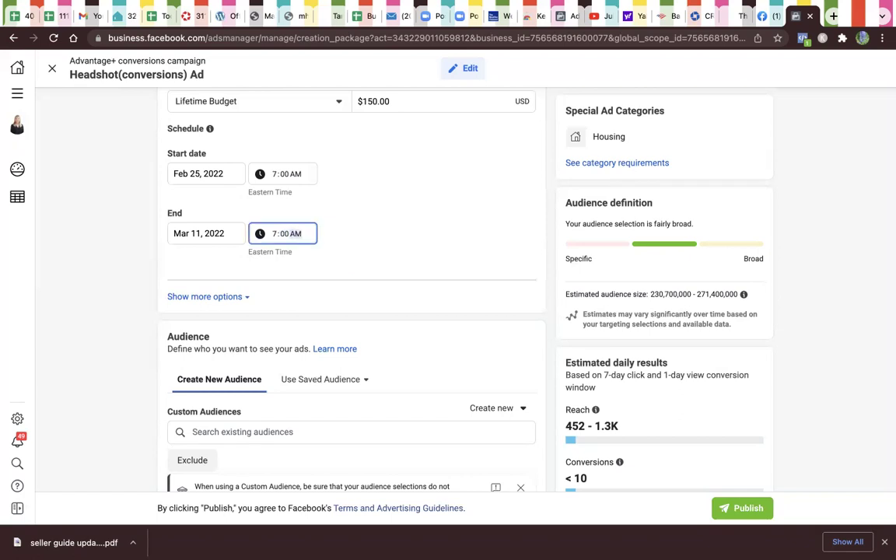
scroll(362, 283, "down", 3)
scroll(387, 308, "down", 1)
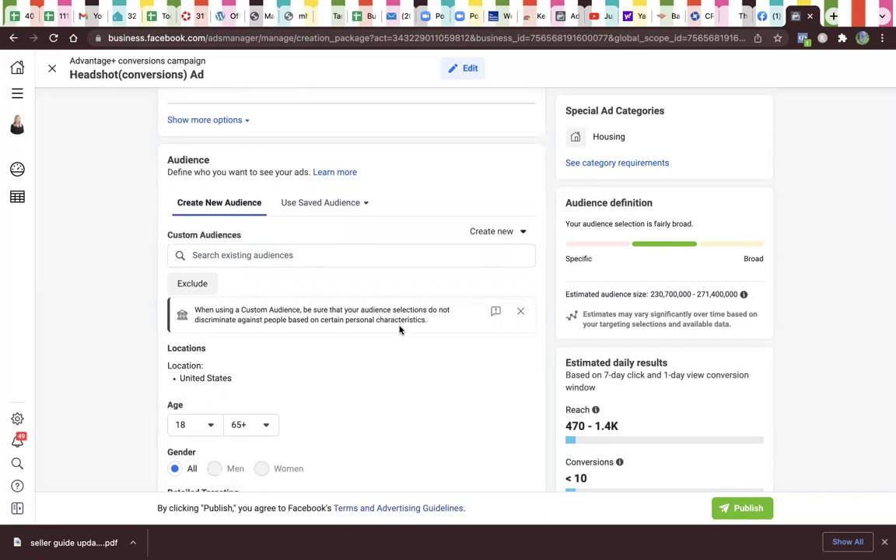
left_click(306, 257)
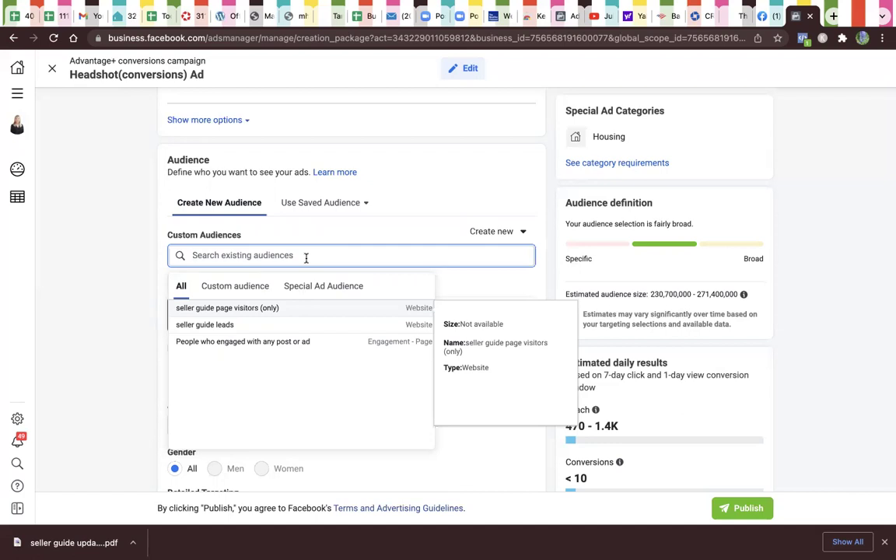
left_click(428, 192)
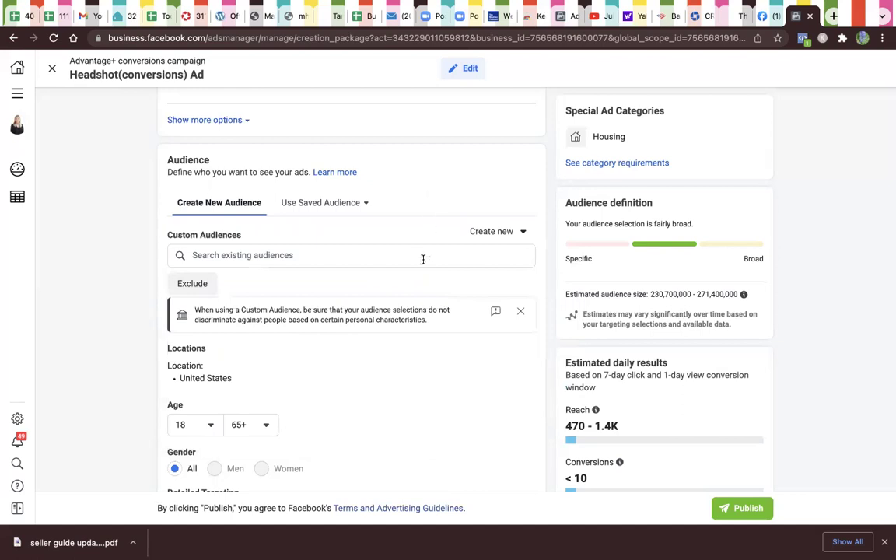
scroll(435, 418, "down", 1)
scroll(436, 418, "down", 2)
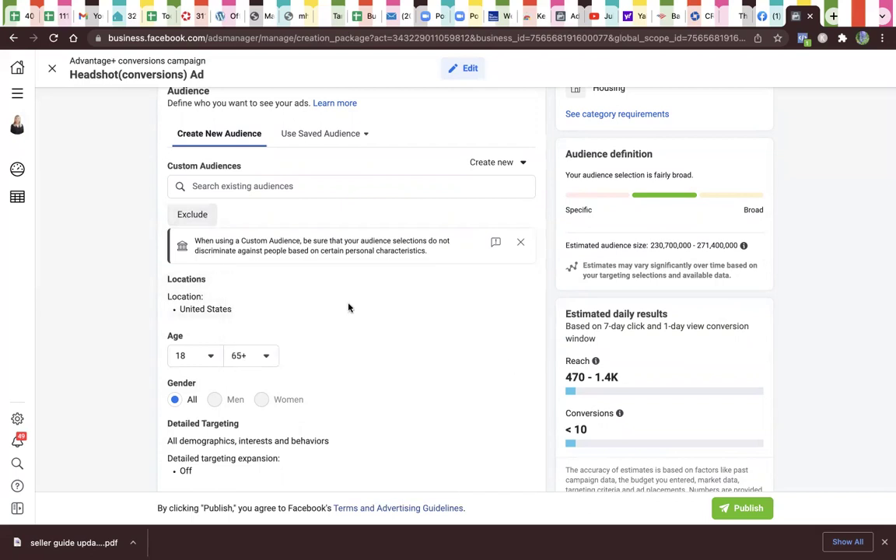
Step: Add an exclude custom-audience search and browse its three saved audiences without picking one
left_click(207, 213)
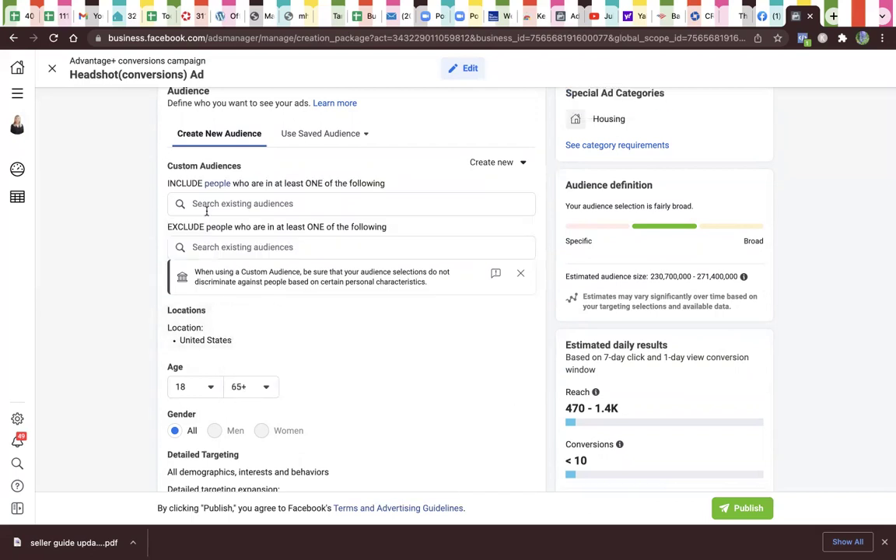
left_click(404, 249)
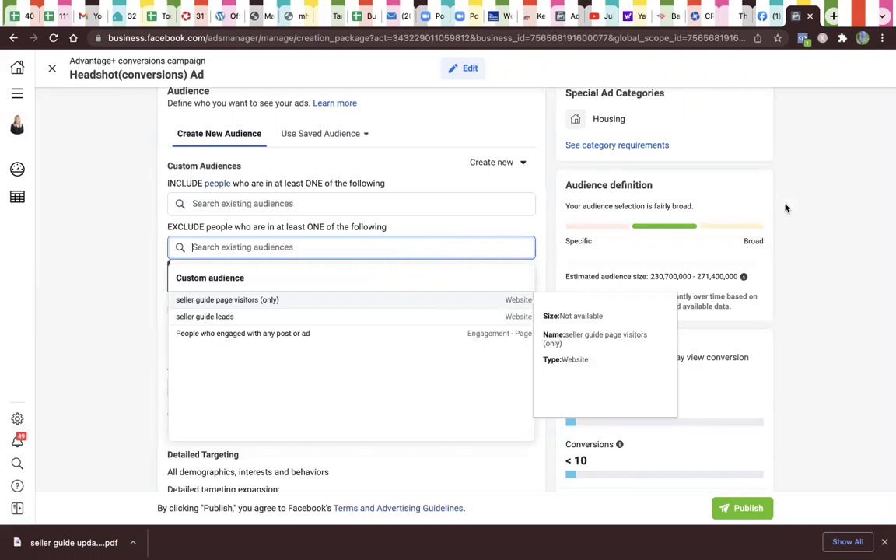
left_click(835, 218)
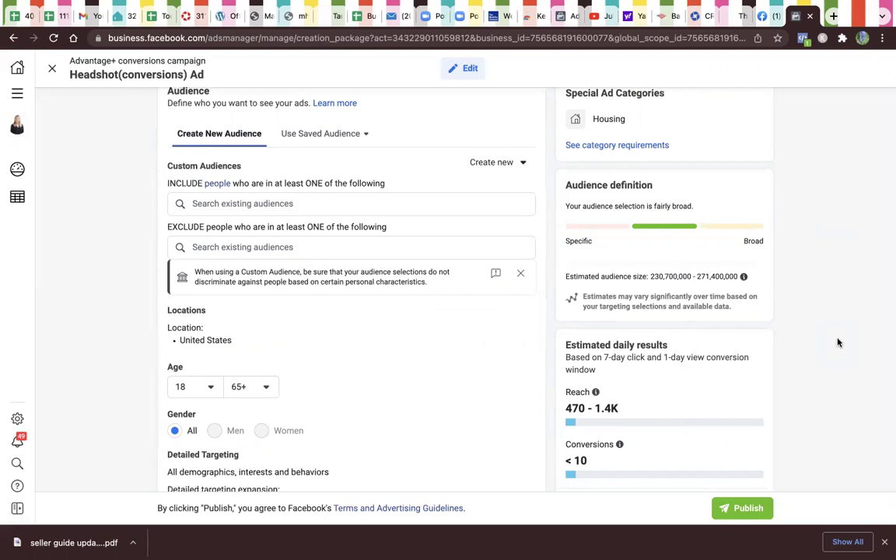
Step: Scroll through the audience form to review its targeting settings
scroll(821, 372, "down", 4)
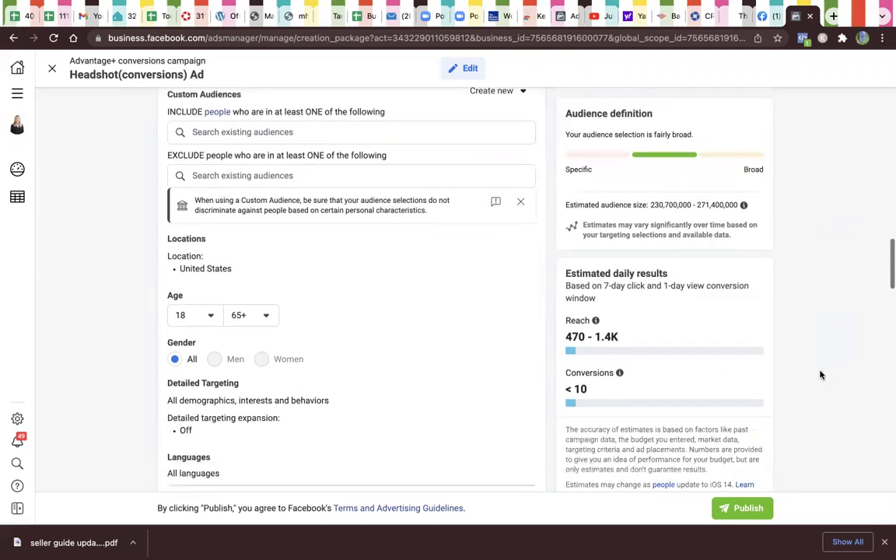
scroll(821, 375, "down", 1)
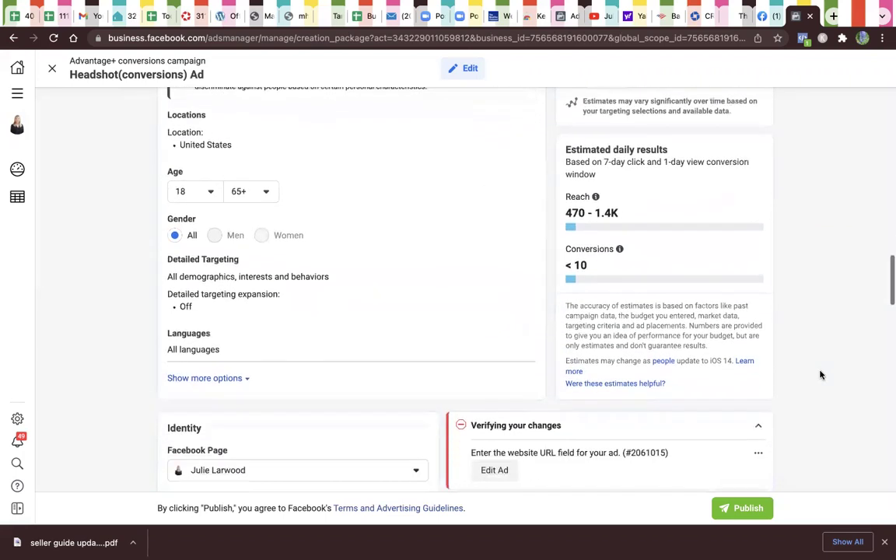
scroll(820, 375, "up", 2)
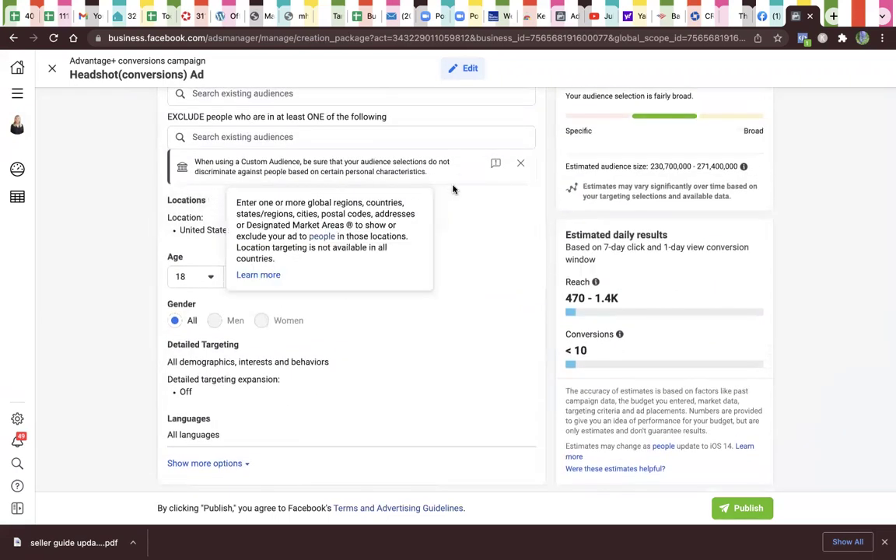
Step: Delete United States from Locations and dismiss the No Country Selected warning
left_click(519, 204)
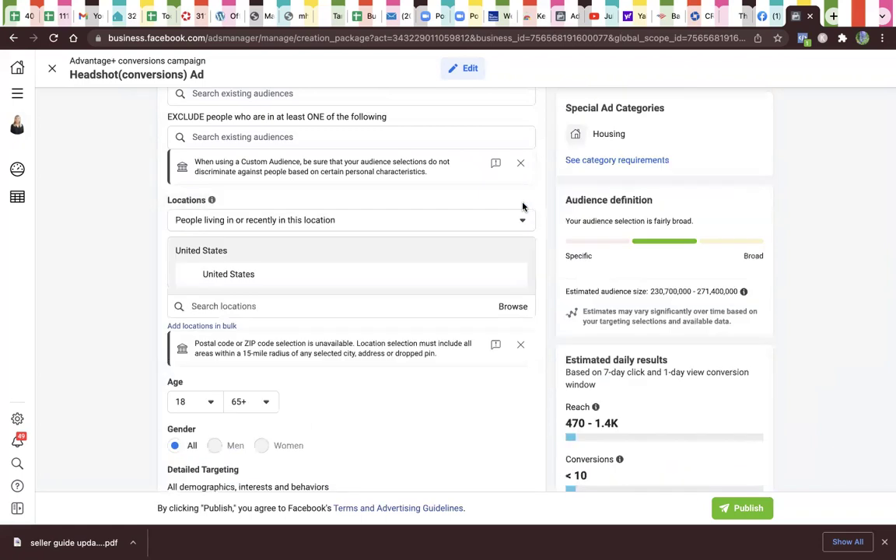
left_click(428, 308)
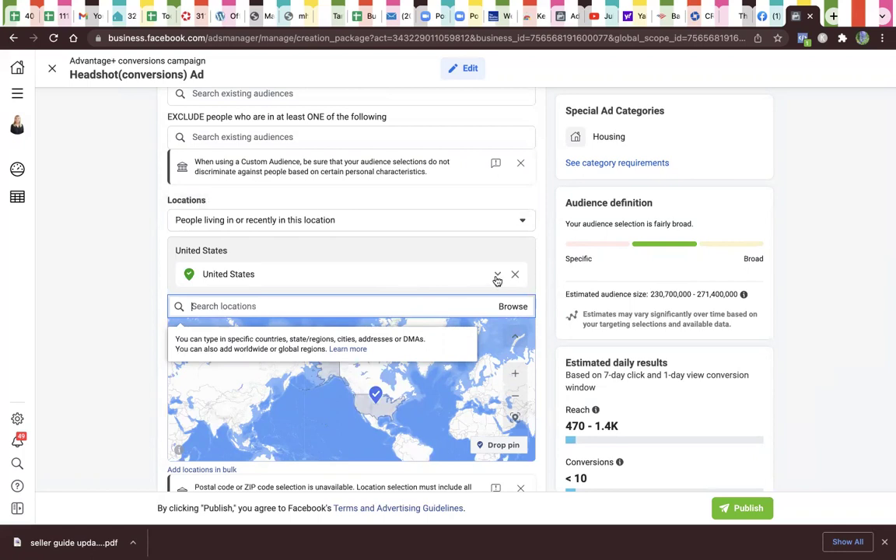
left_click(513, 277)
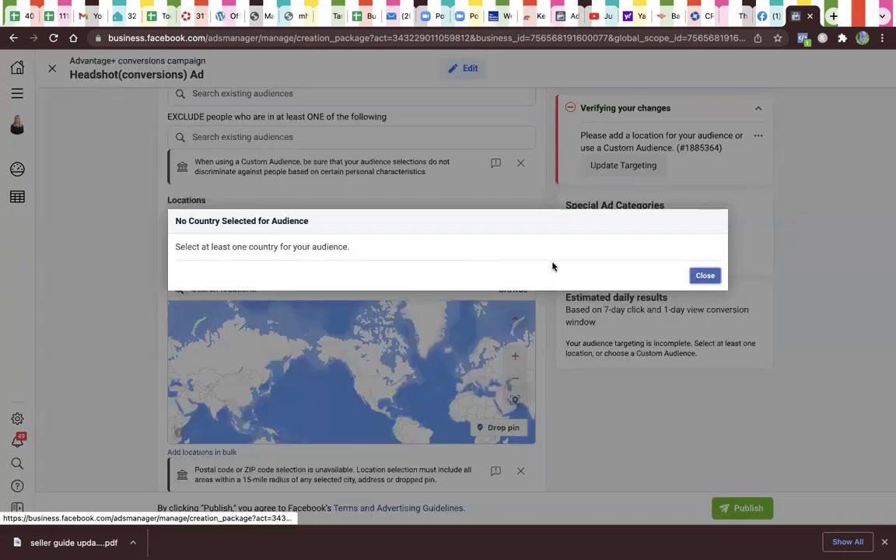
left_click(705, 277)
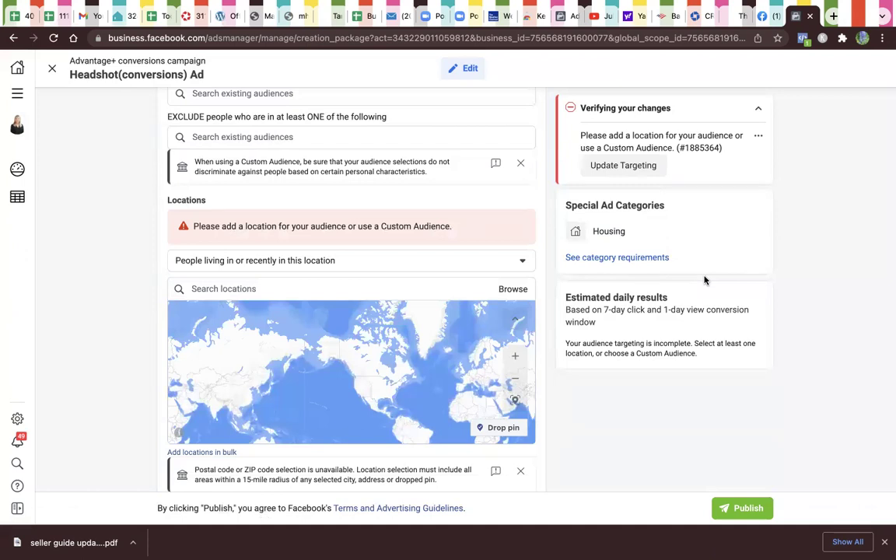
Step: Switch the location type to 'People living in this location'
left_click(436, 266)
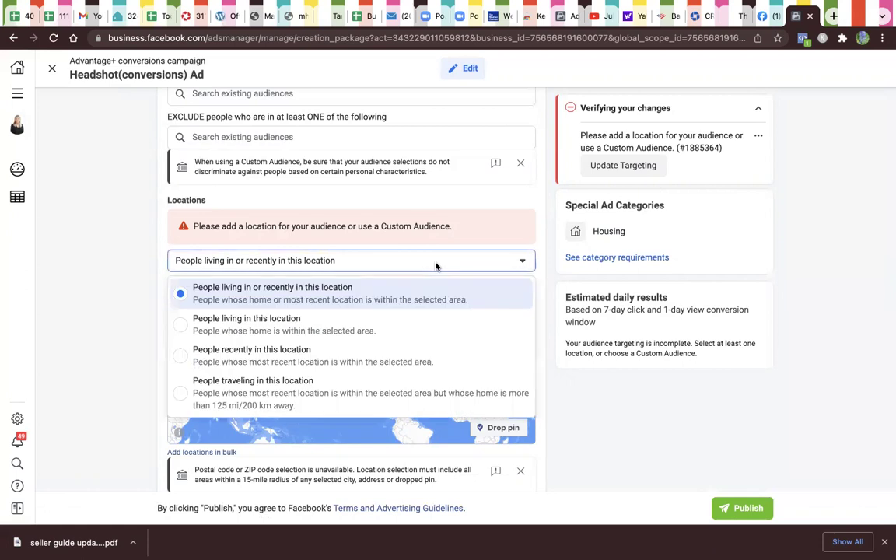
left_click(184, 327)
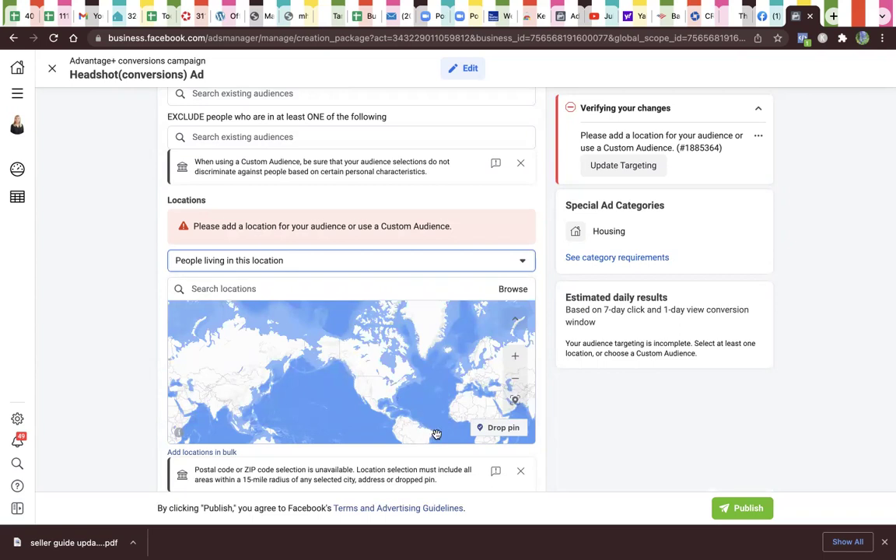
left_click(222, 289)
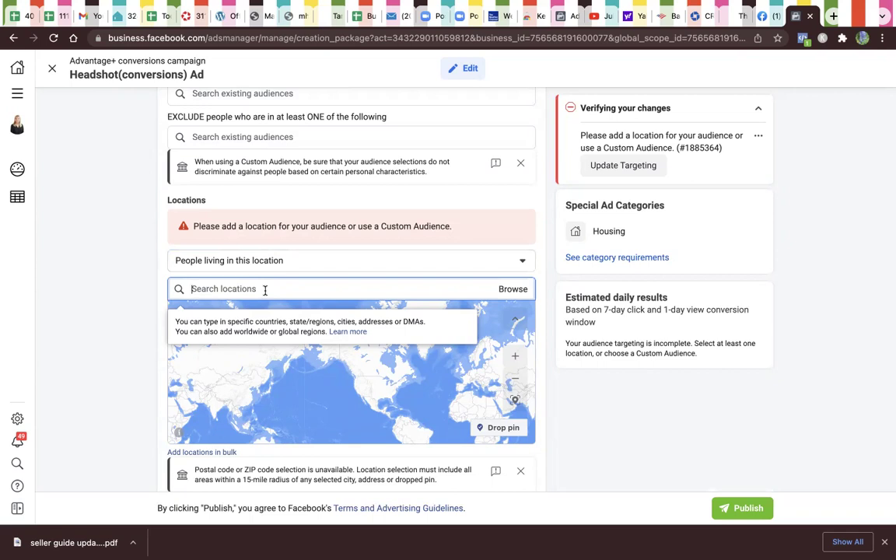
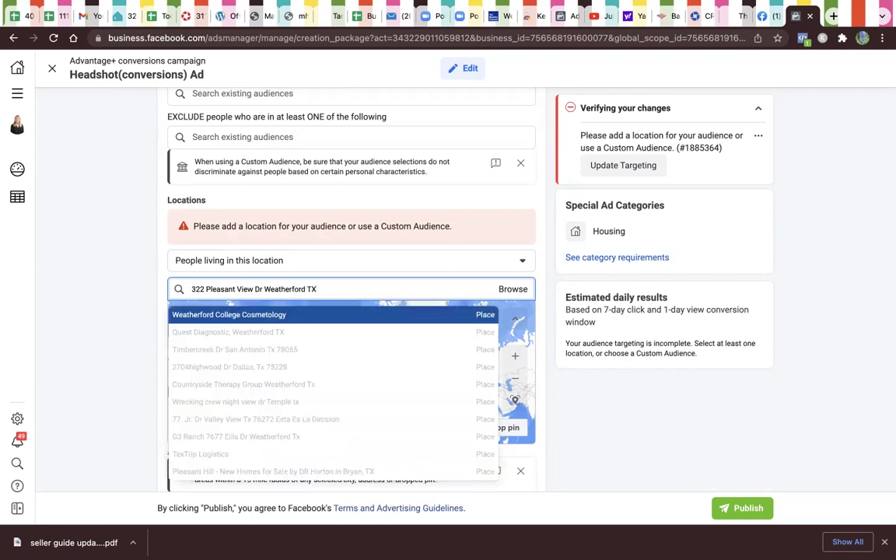
Step: Add the Weatherford, Texas street address as the location with the default +15 mi radius
left_click(686, 437)
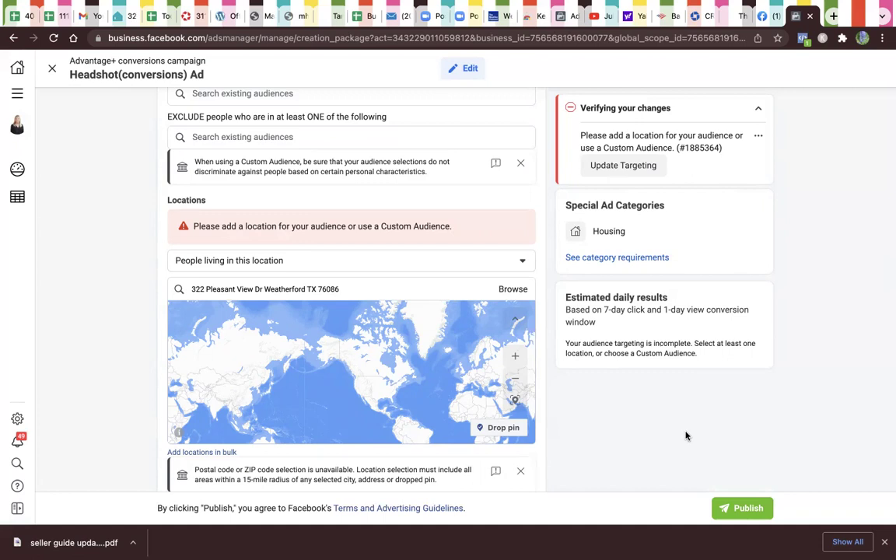
scroll(621, 437, "down", 5)
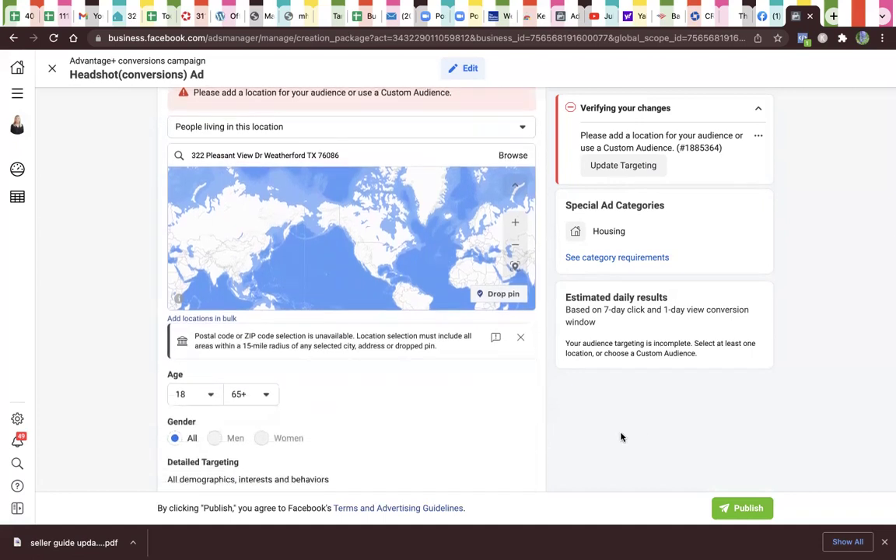
left_click(363, 150)
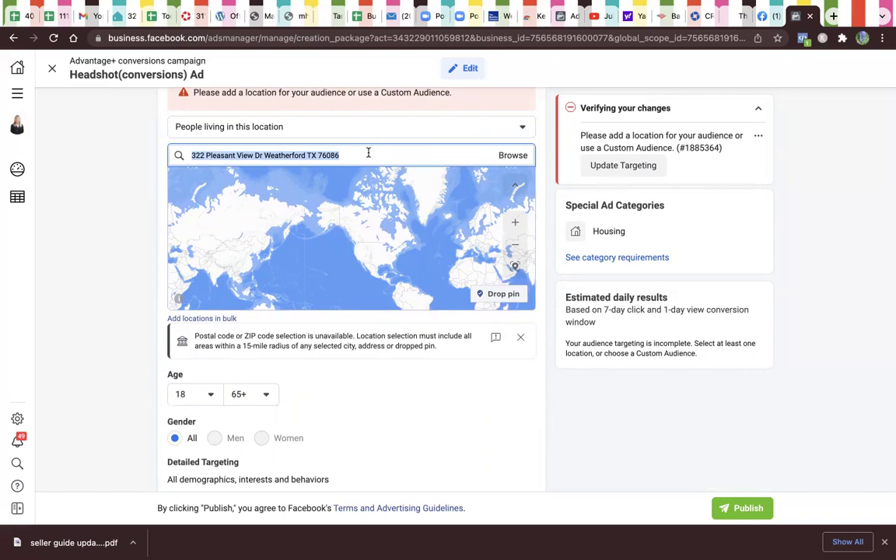
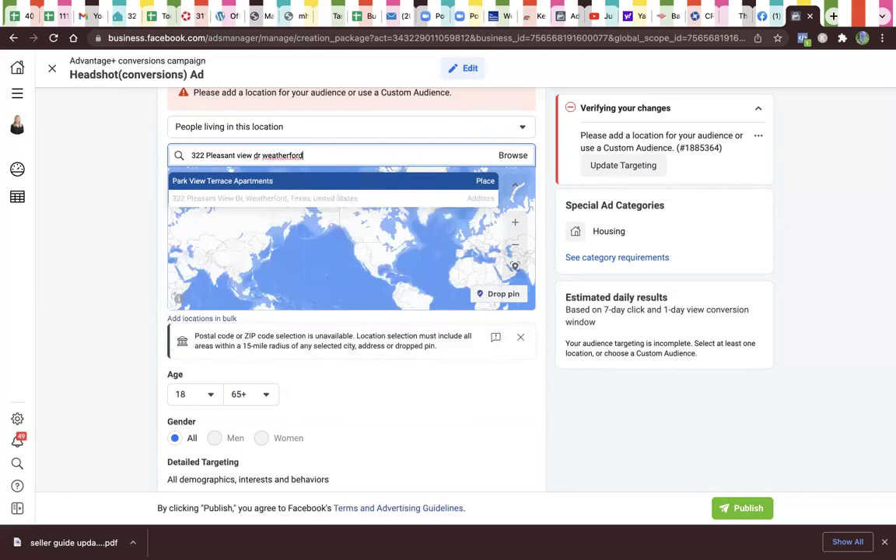
left_click(198, 200)
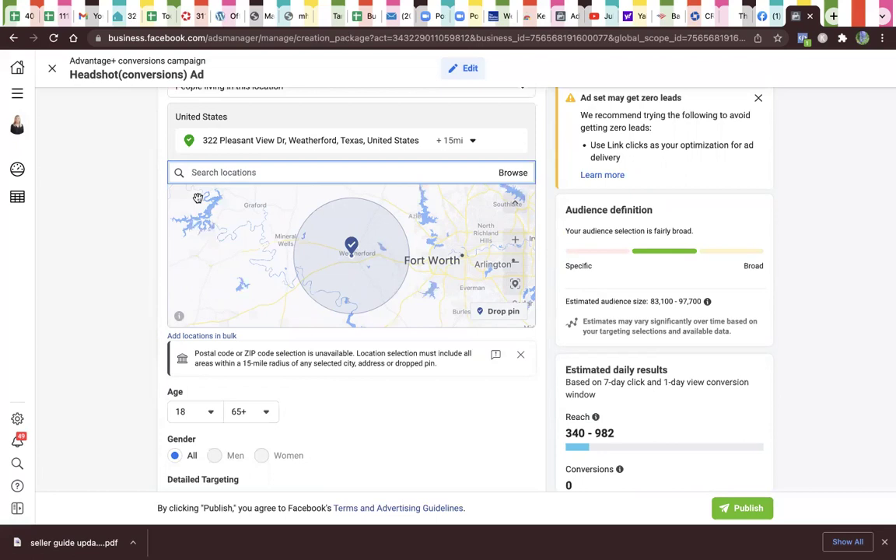
Step: In Identity, choose the realtor's Instagram account for the ad
scroll(198, 197, "down", 5)
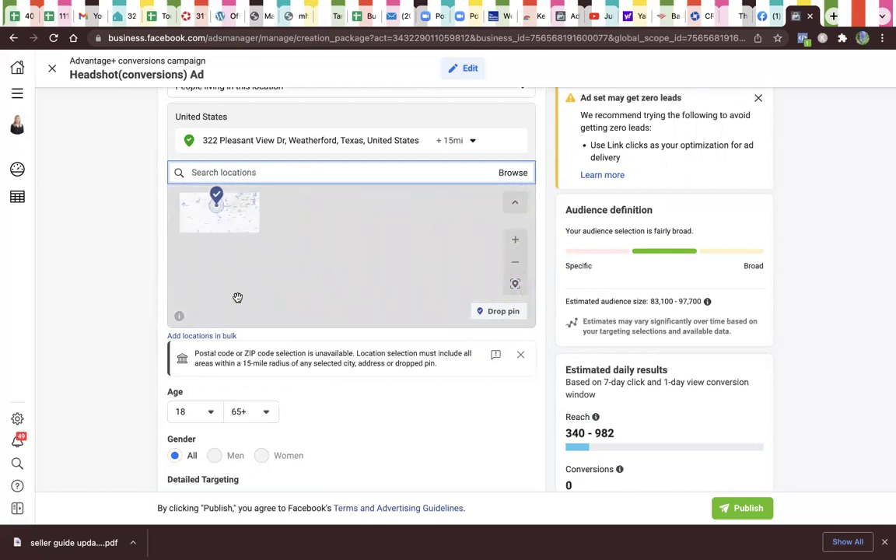
scroll(428, 405, "down", 1)
scroll(429, 431, "down", 4)
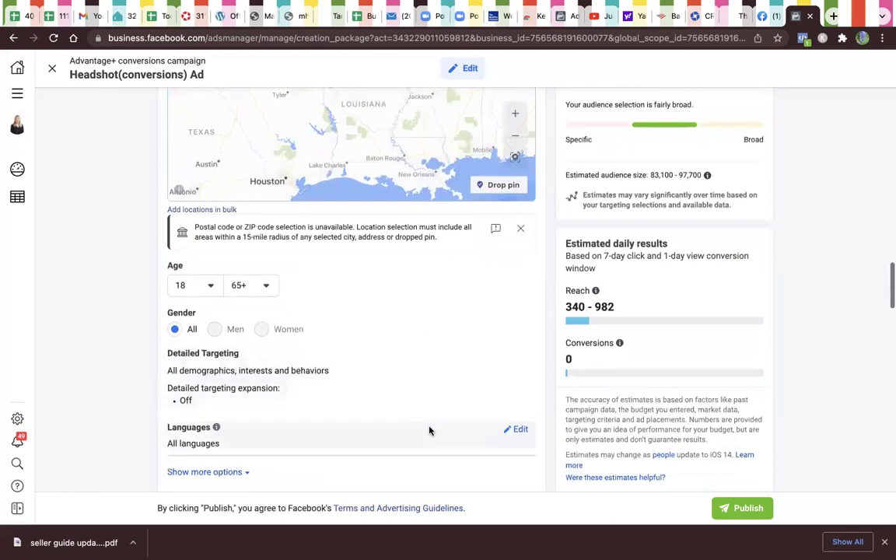
scroll(429, 430, "down", 2)
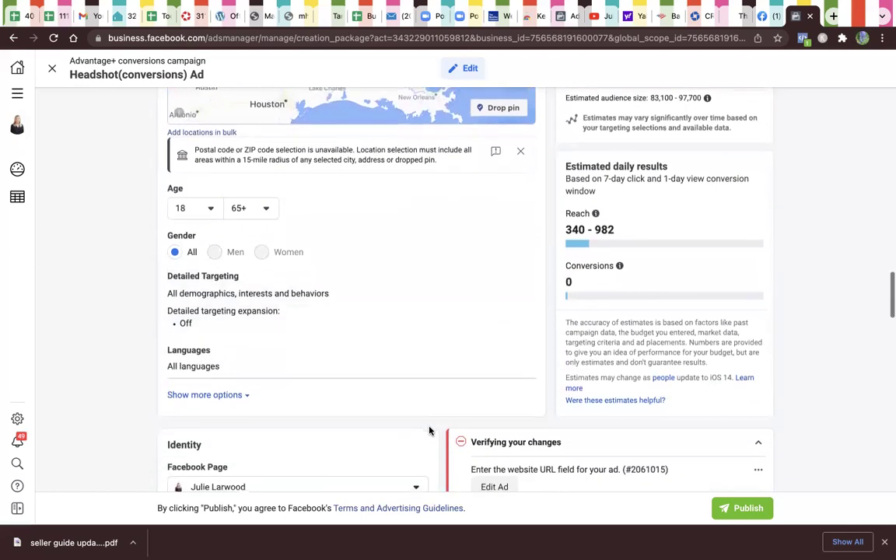
scroll(429, 430, "down", 3)
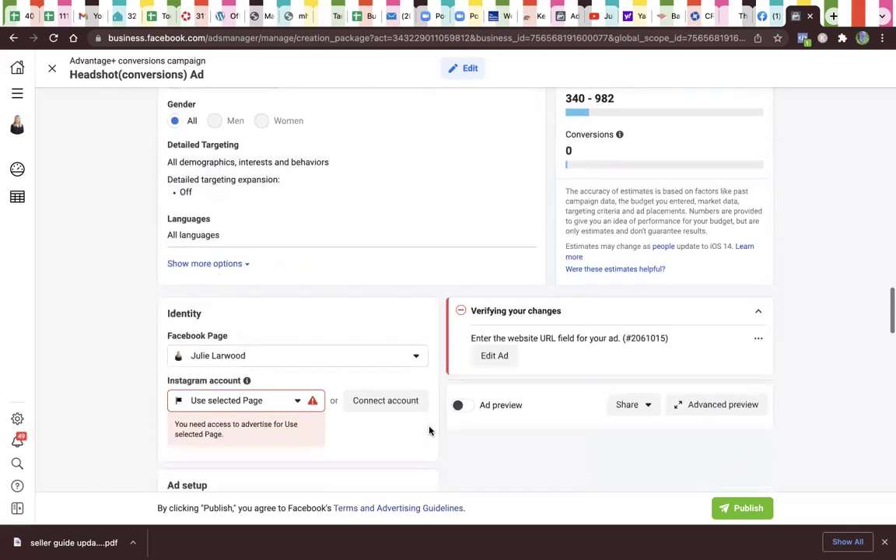
scroll(429, 431, "up", 1)
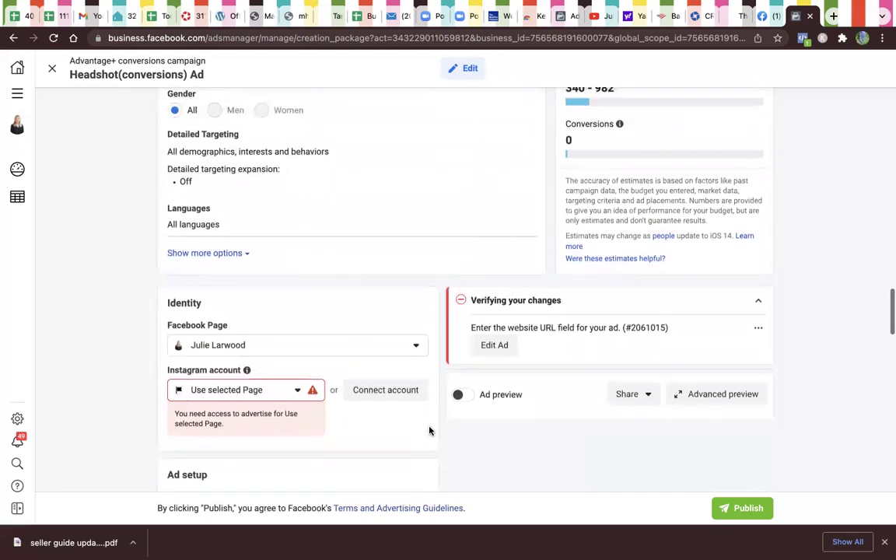
scroll(429, 430, "down", 1)
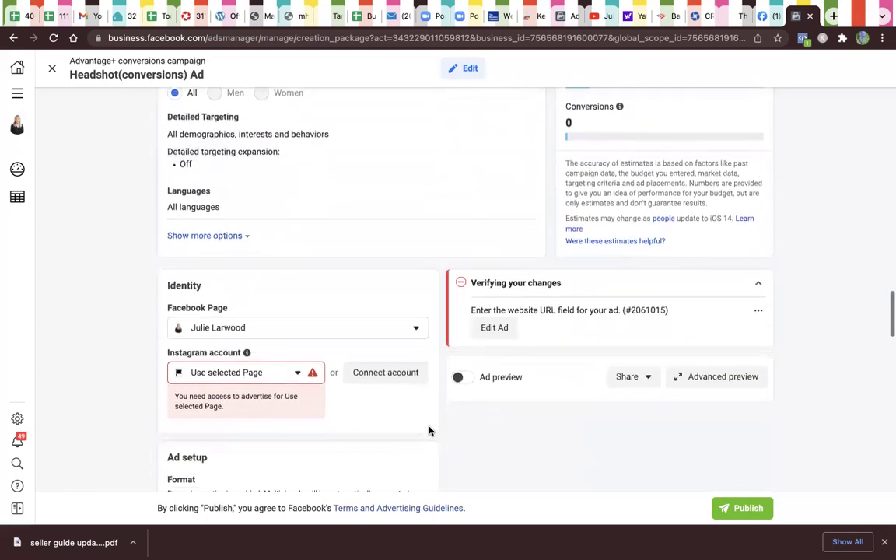
scroll(514, 459, "down", 1)
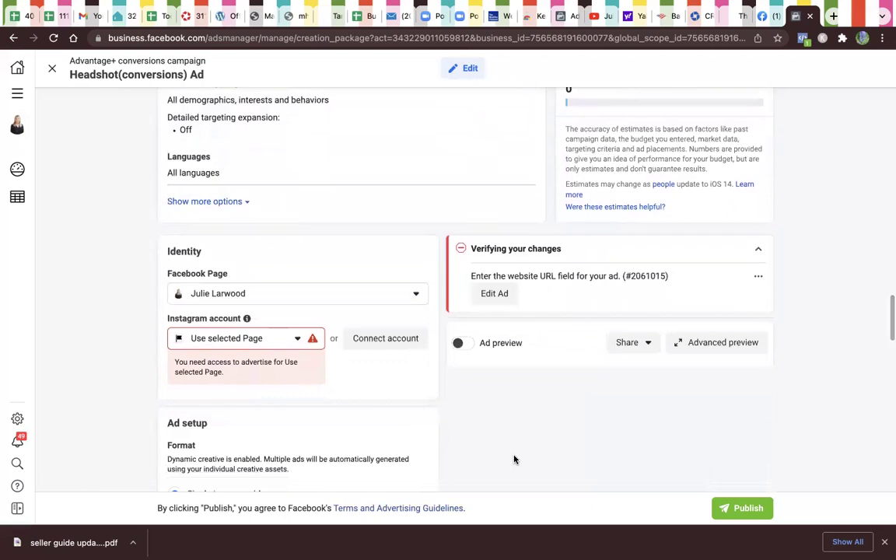
scroll(514, 460, "down", 1)
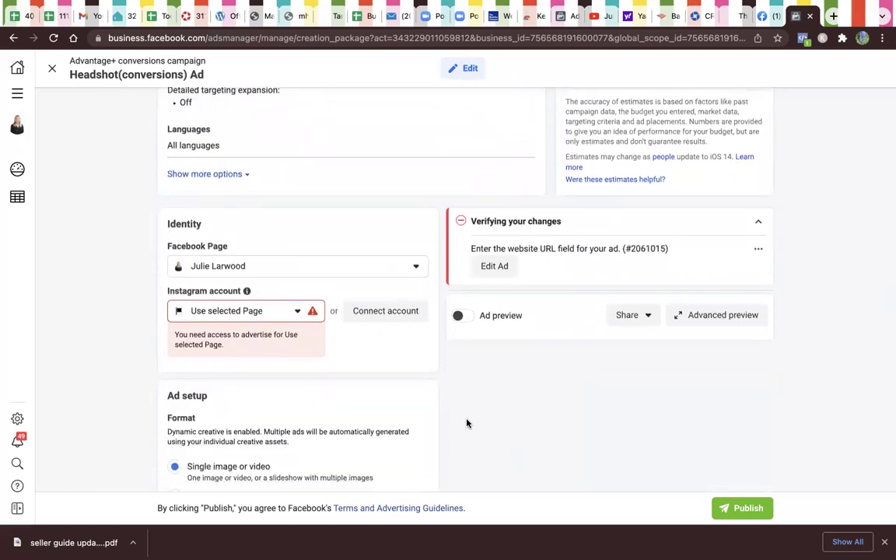
left_click(290, 313)
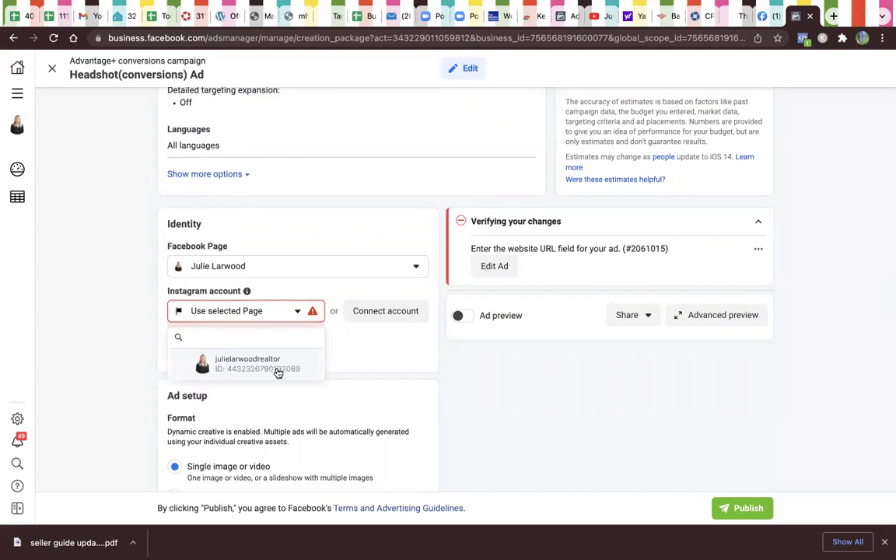
left_click(272, 365)
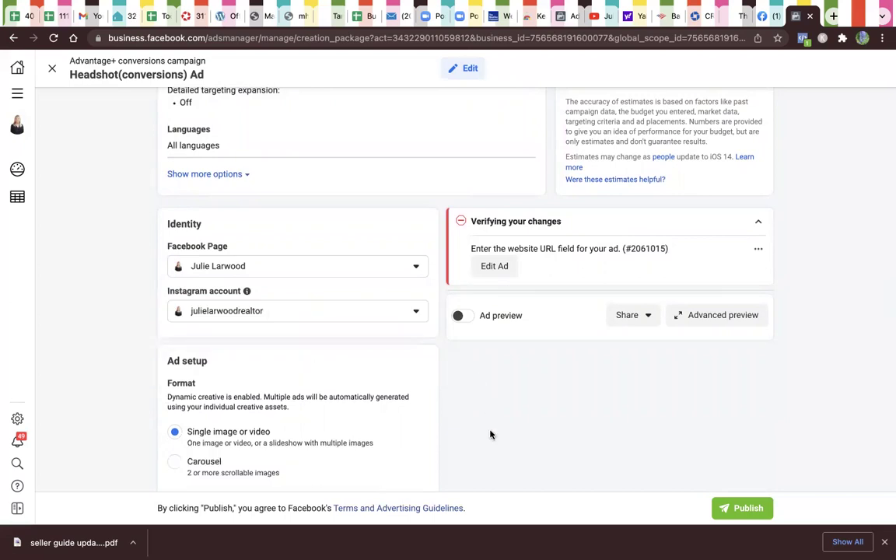
scroll(493, 448, "down", 1)
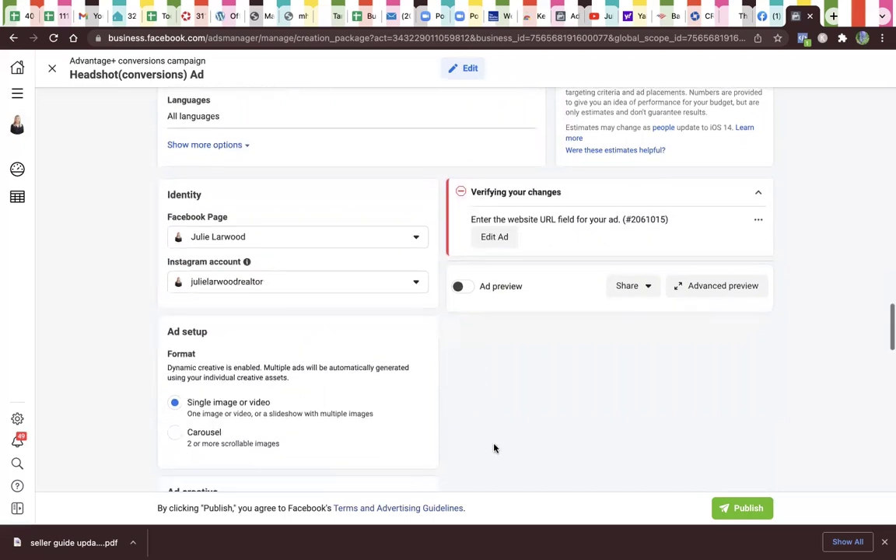
scroll(493, 449, "up", 4)
scroll(493, 448, "up", 8)
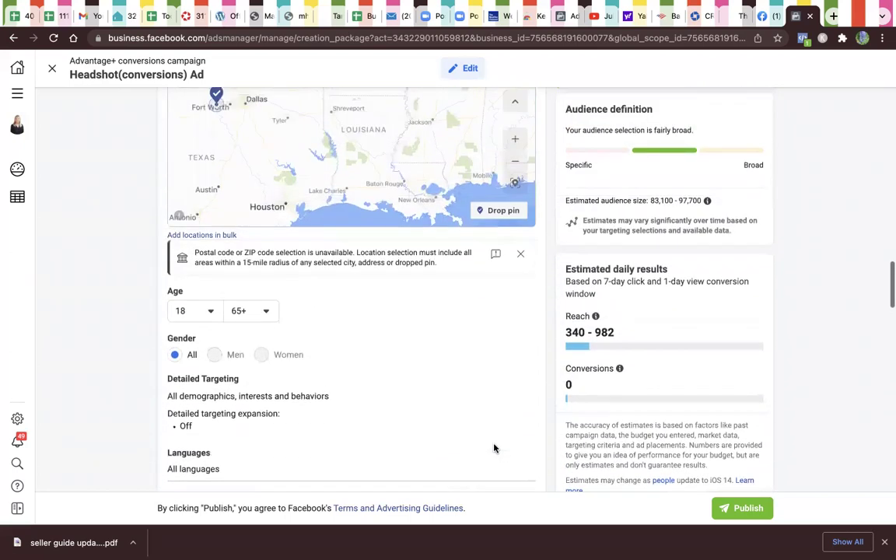
scroll(494, 448, "up", 8)
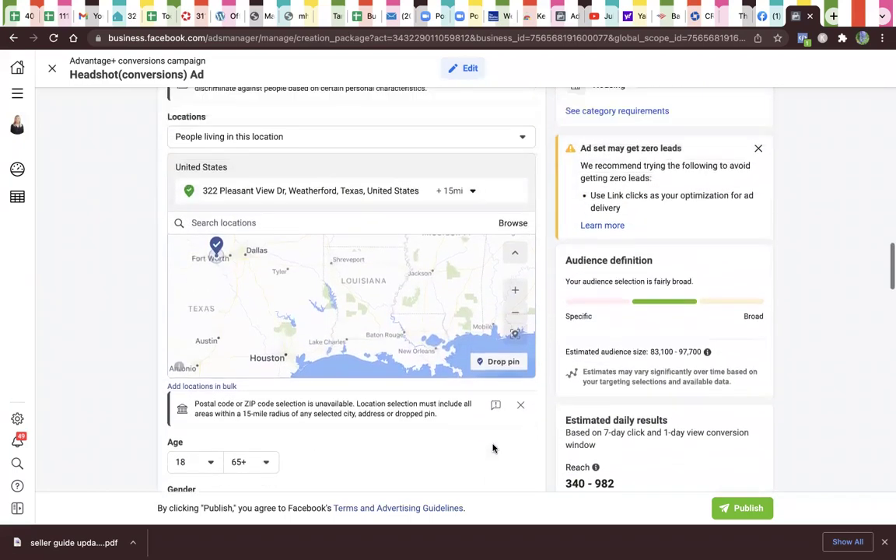
scroll(493, 444, "up", 5)
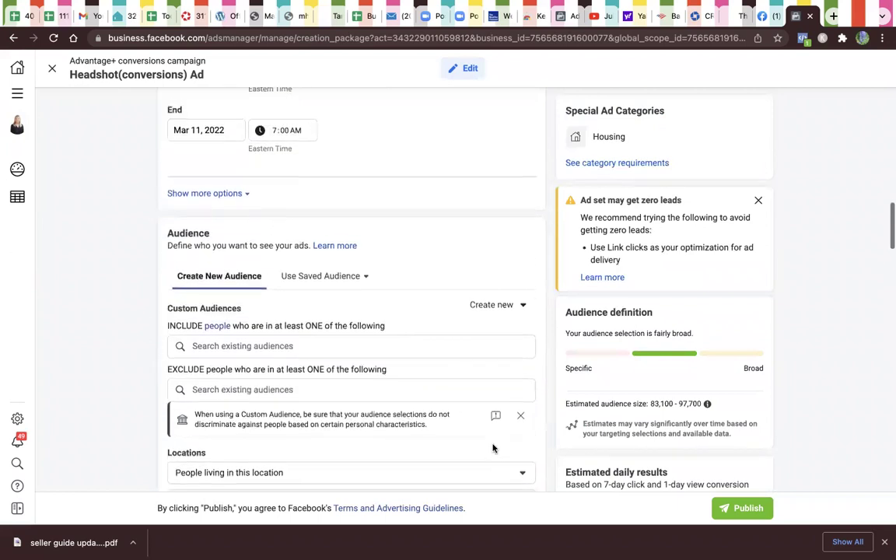
scroll(493, 448, "up", 10)
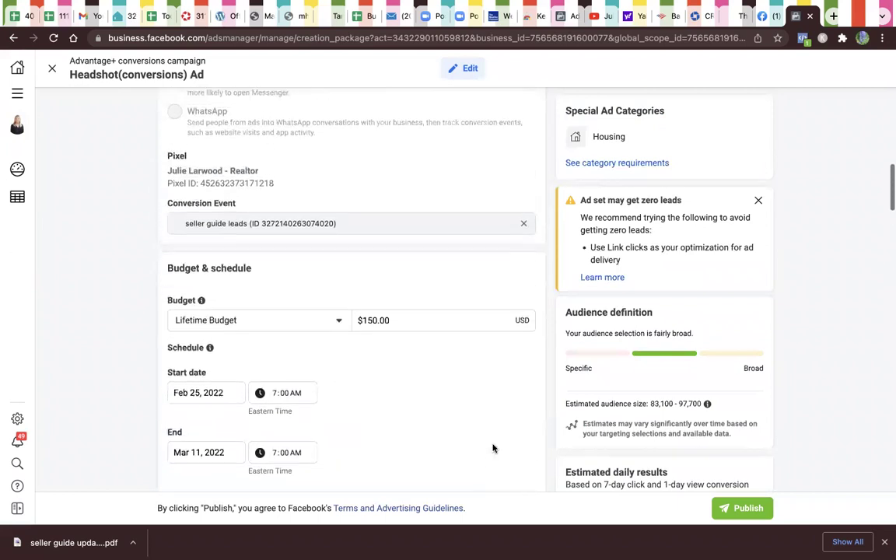
scroll(492, 448, "up", 4)
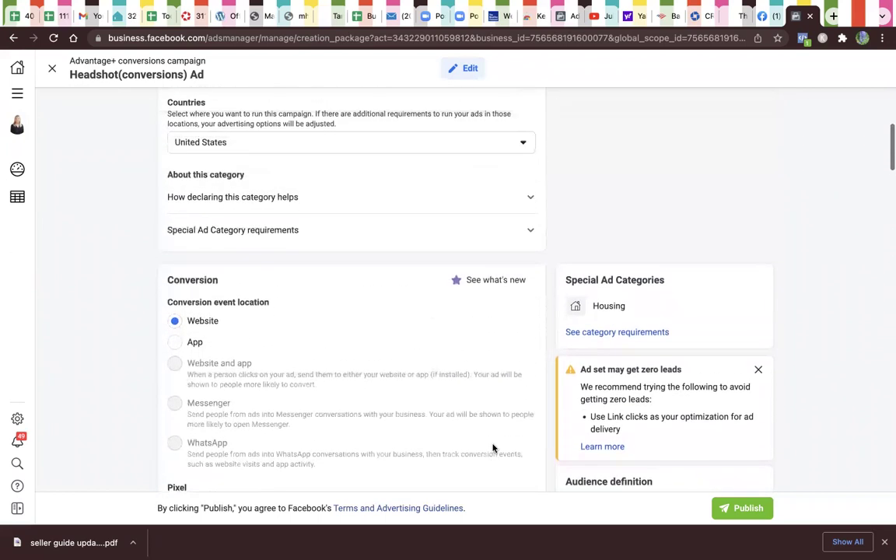
scroll(494, 450, "down", 3)
scroll(493, 448, "down", 4)
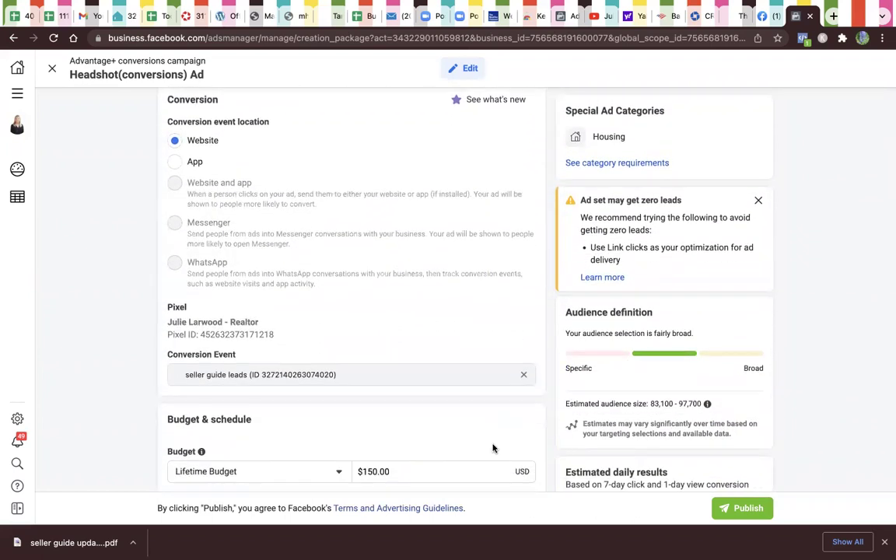
scroll(494, 448, "down", 1)
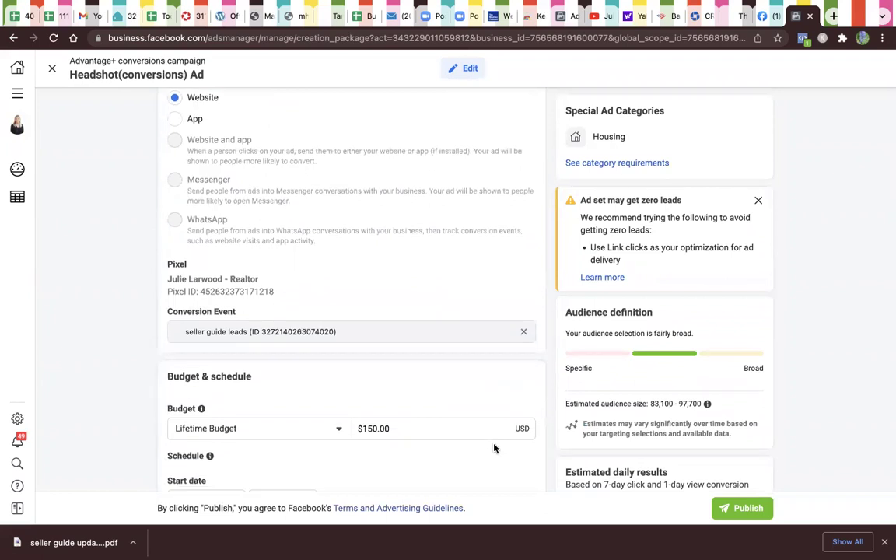
scroll(493, 448, "down", 6)
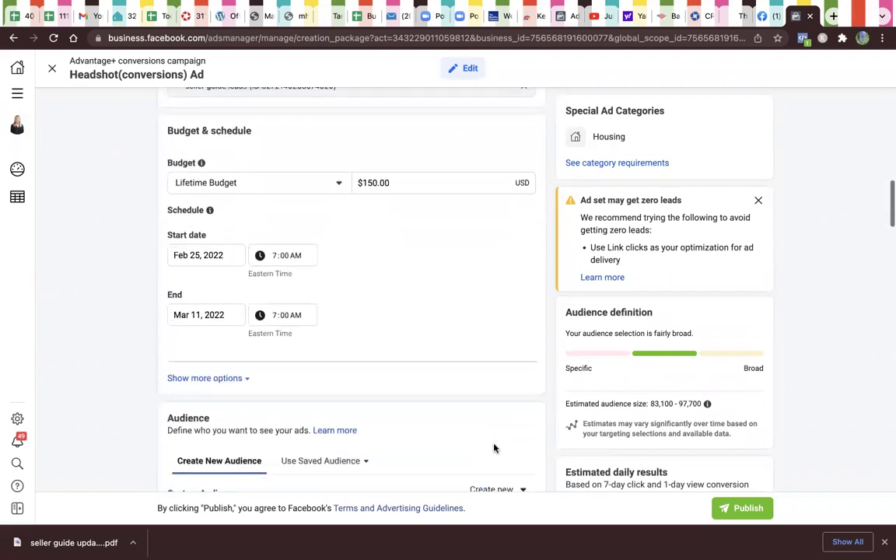
left_click(246, 379)
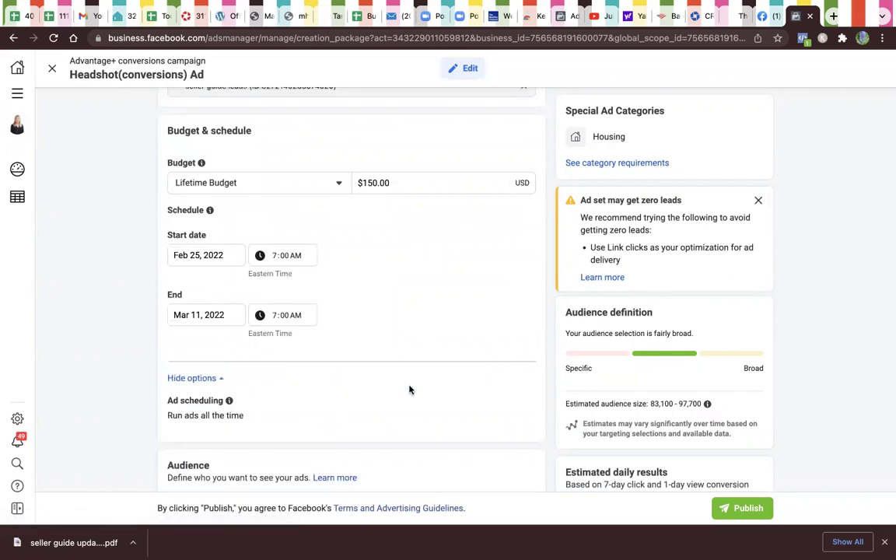
scroll(439, 476, "down", 1)
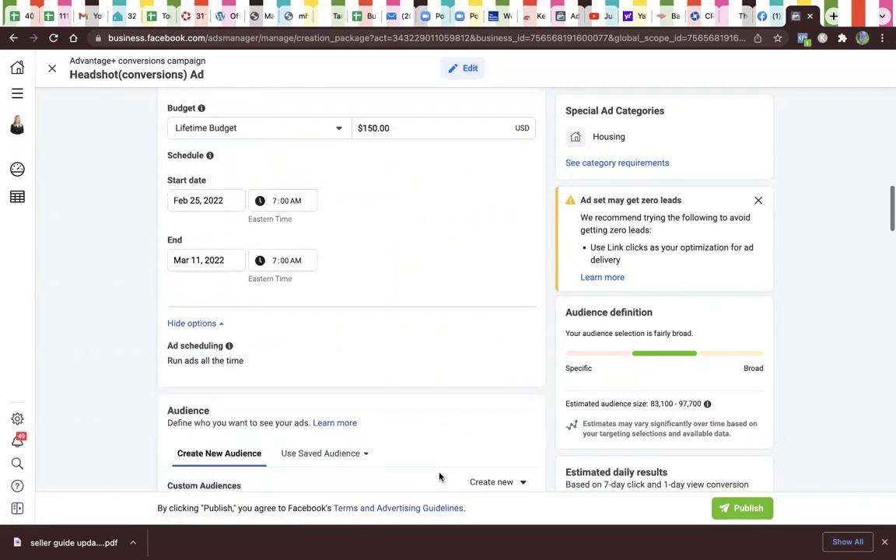
scroll(440, 476, "down", 6)
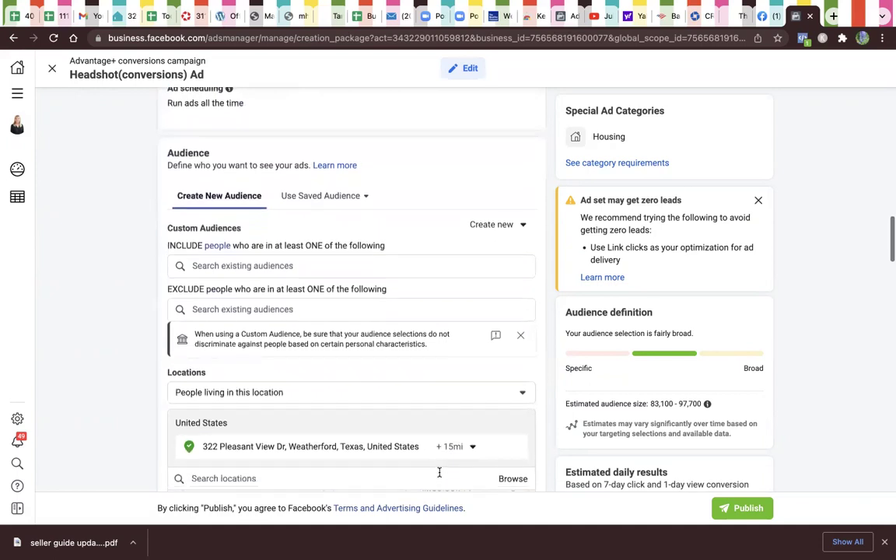
scroll(440, 472, "down", 2)
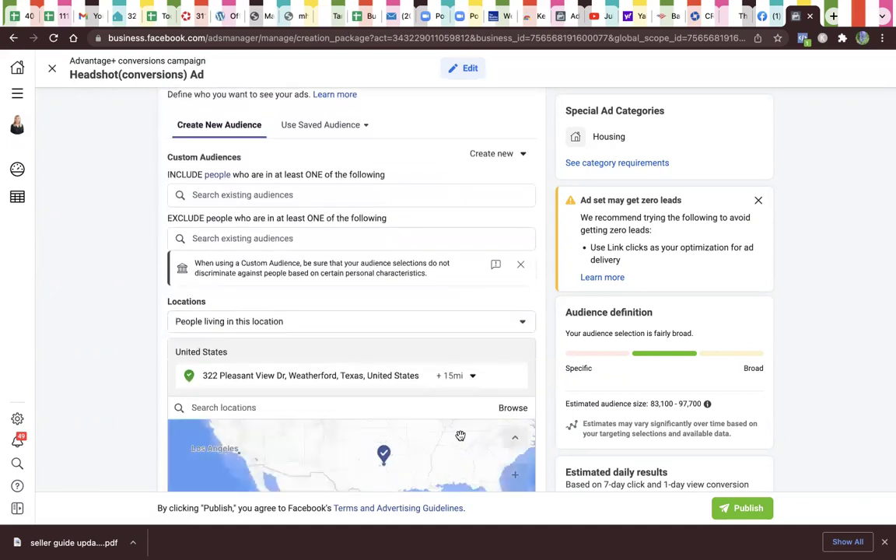
scroll(515, 432, "down", 5)
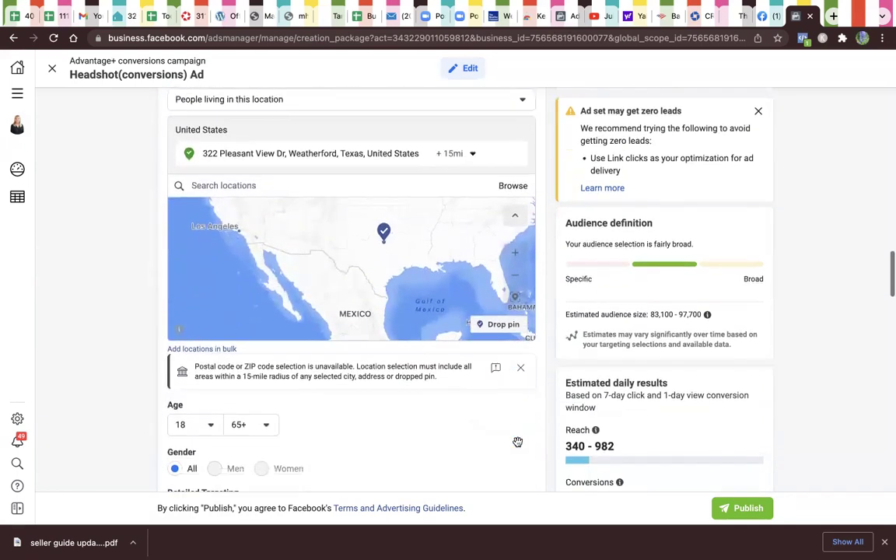
scroll(518, 442, "down", 1)
scroll(518, 448, "down", 2)
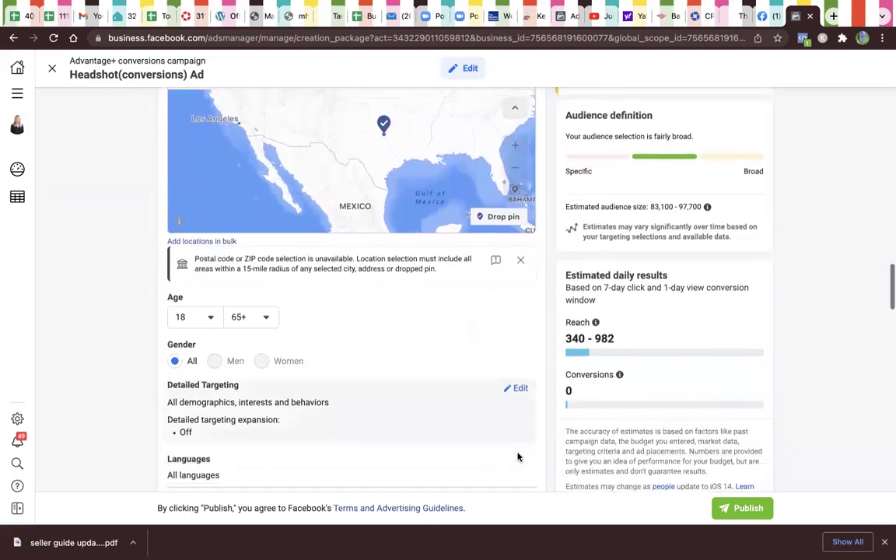
scroll(518, 457, "down", 1)
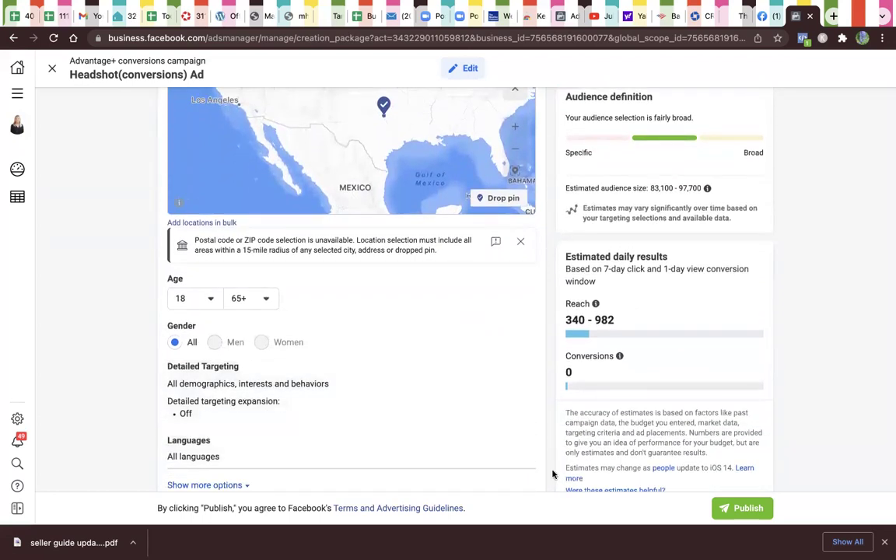
scroll(553, 459, "down", 3)
scroll(401, 399, "down", 10)
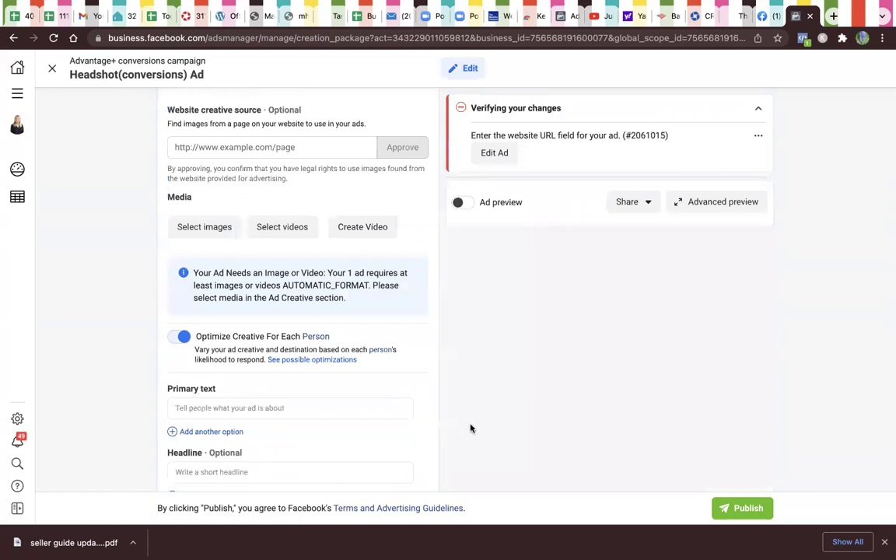
scroll(470, 428, "up", 5)
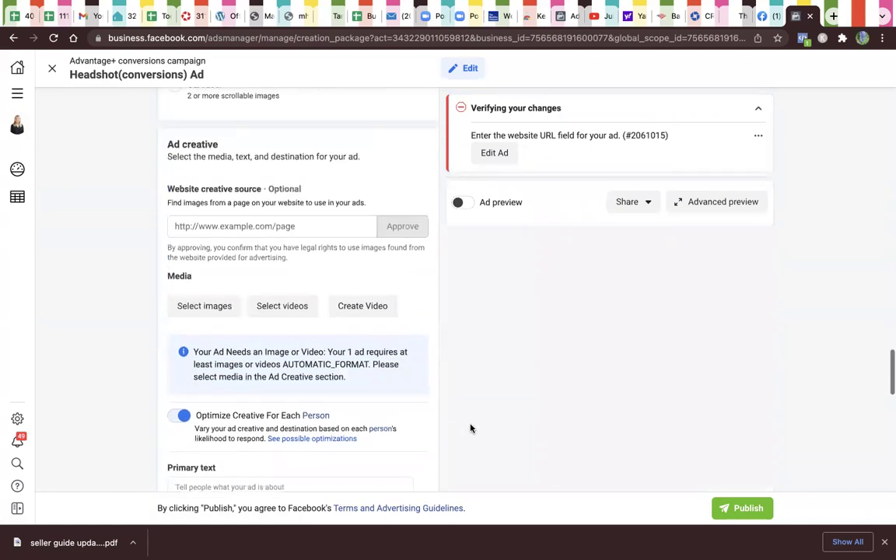
scroll(470, 428, "up", 3)
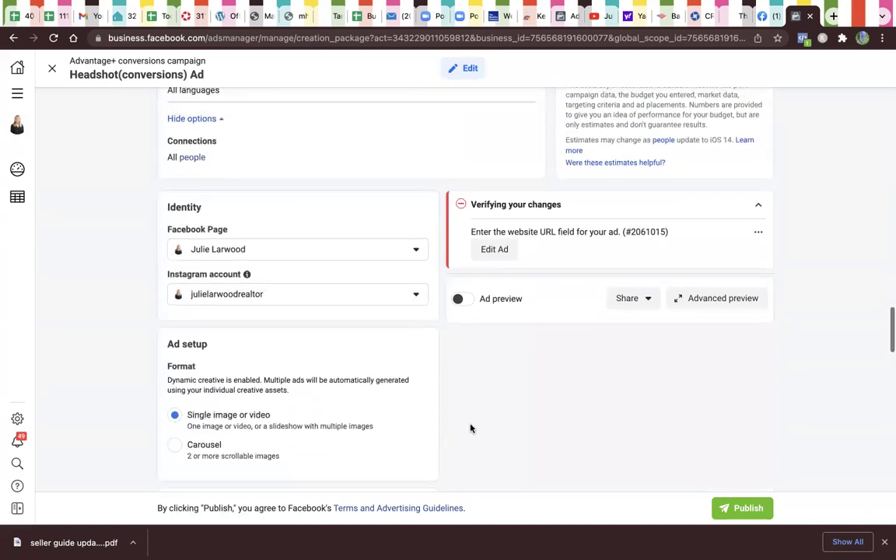
scroll(470, 426, "down", 4)
scroll(481, 465, "down", 2)
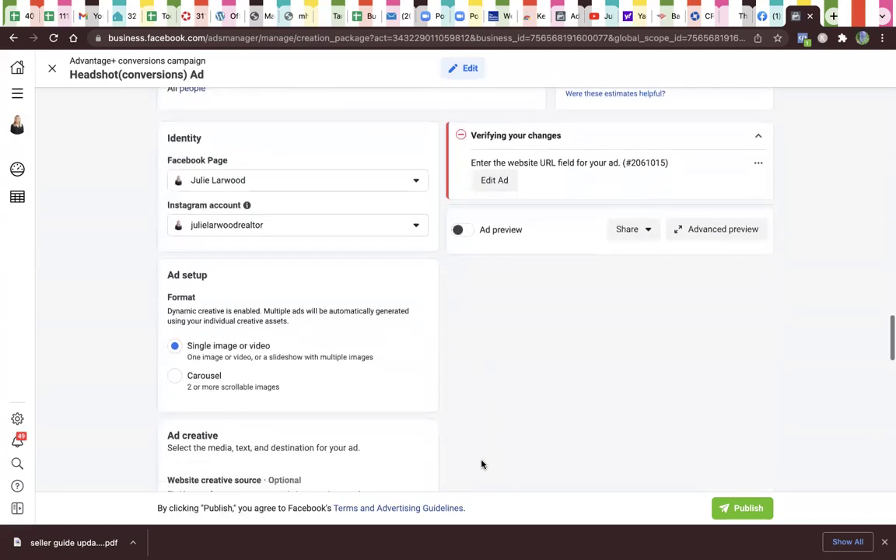
scroll(481, 464, "down", 3)
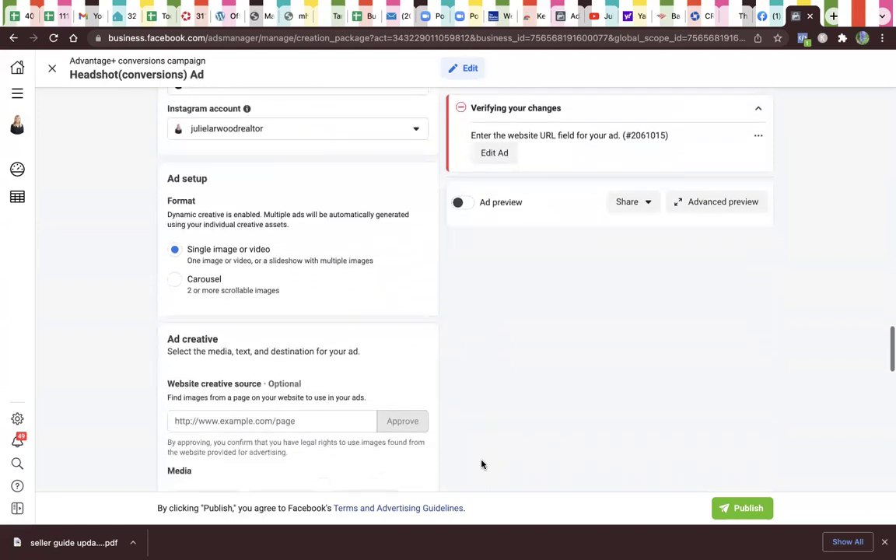
scroll(482, 465, "down", 3)
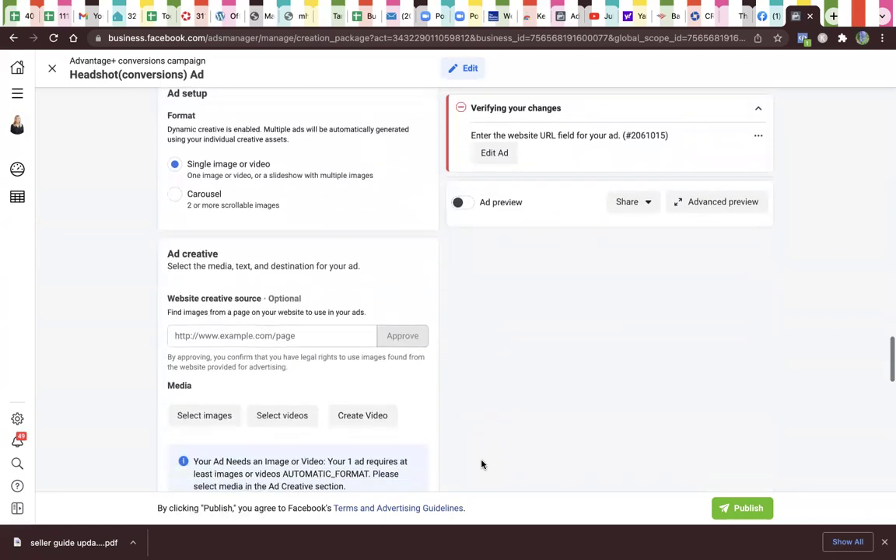
scroll(482, 464, "down", 2)
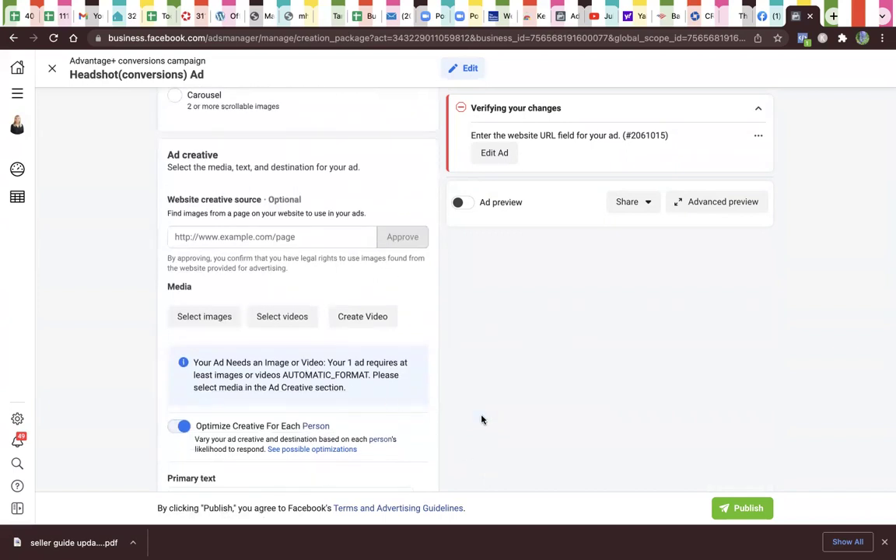
scroll(498, 442, "down", 1)
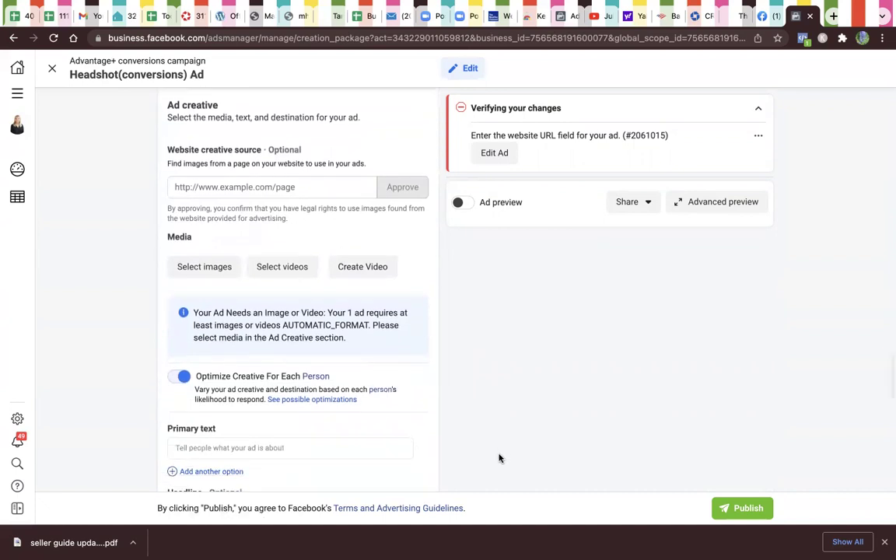
scroll(500, 458, "down", 1)
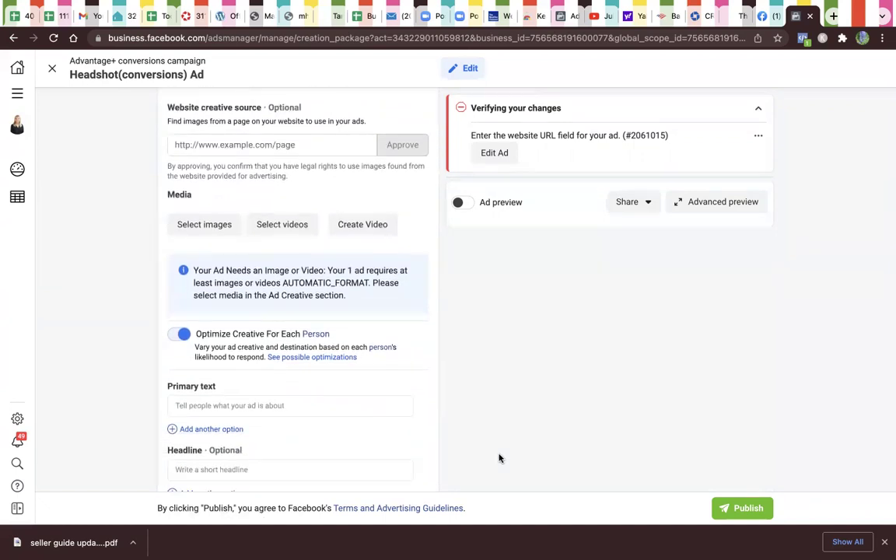
scroll(499, 459, "down", 1)
scroll(500, 458, "down", 2)
scroll(499, 458, "down", 8)
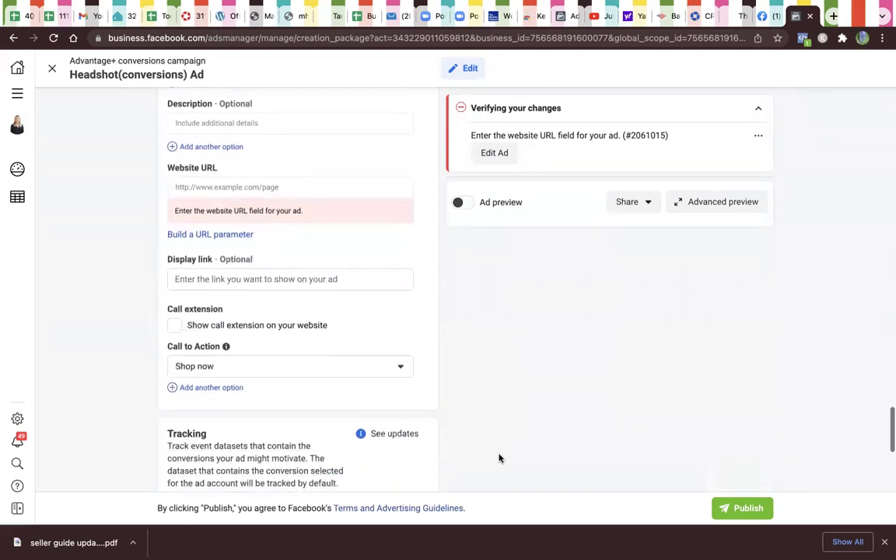
scroll(499, 459, "down", 1)
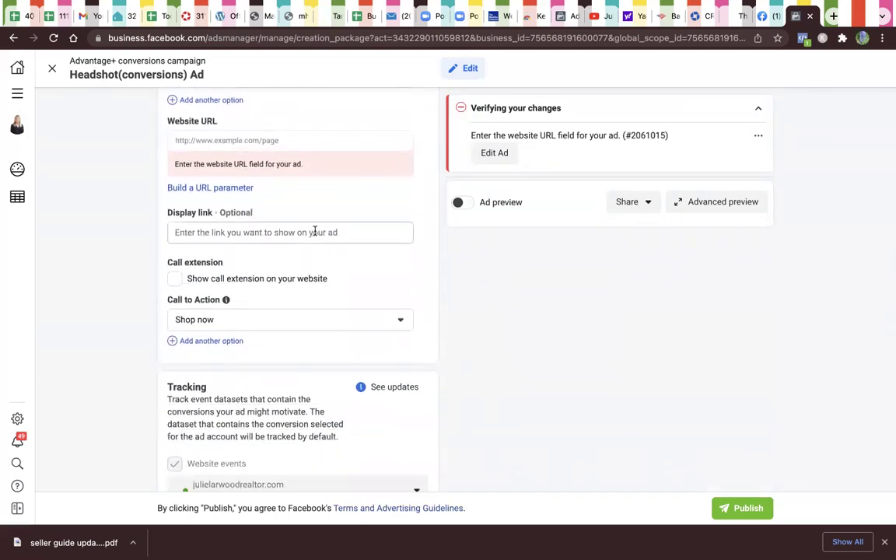
scroll(463, 424, "down", 4)
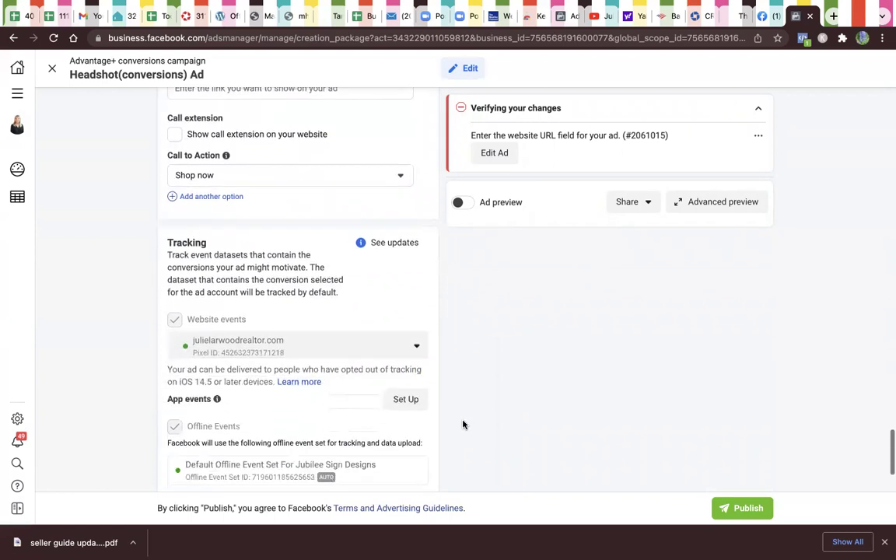
scroll(463, 424, "down", 3)
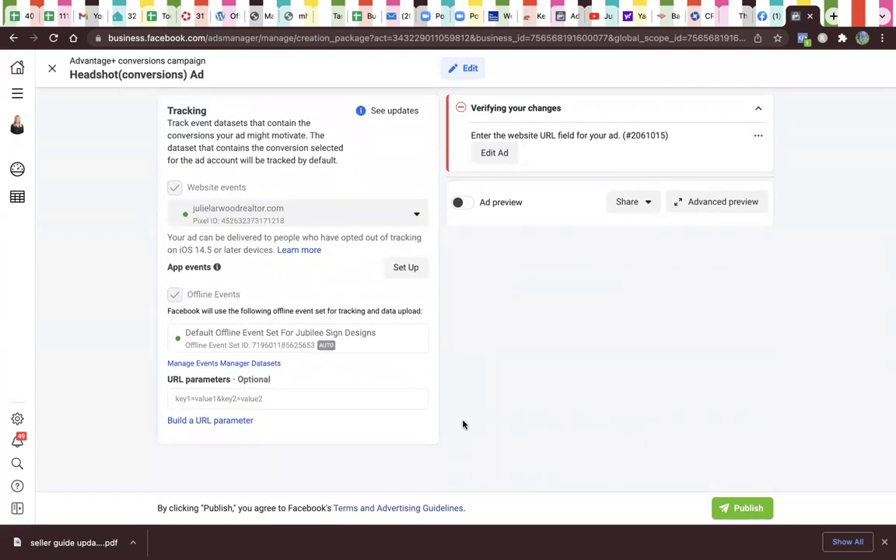
scroll(463, 424, "up", 1)
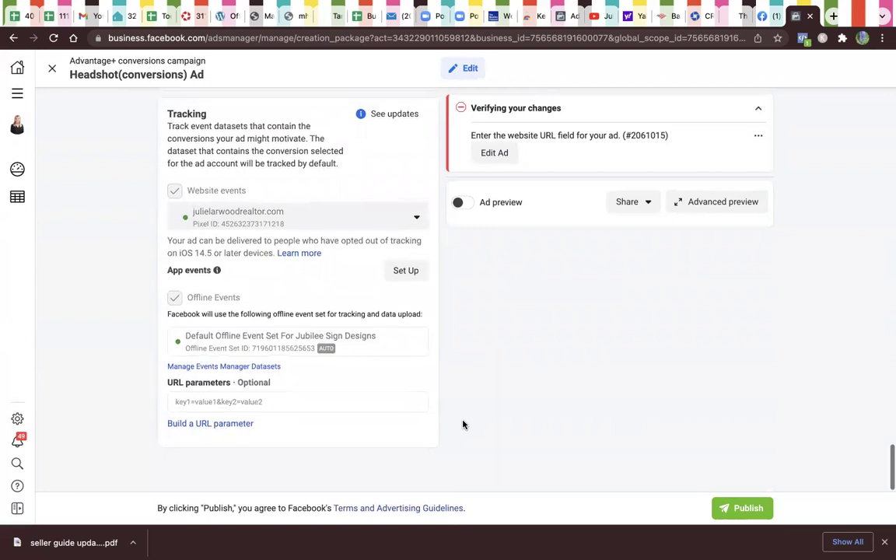
scroll(463, 424, "up", 1)
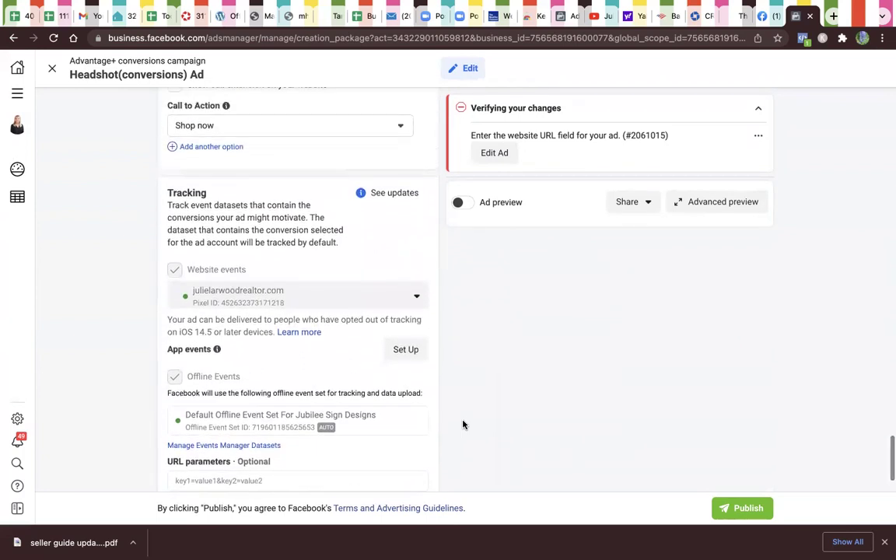
scroll(463, 424, "up", 1)
scroll(463, 424, "up", 10)
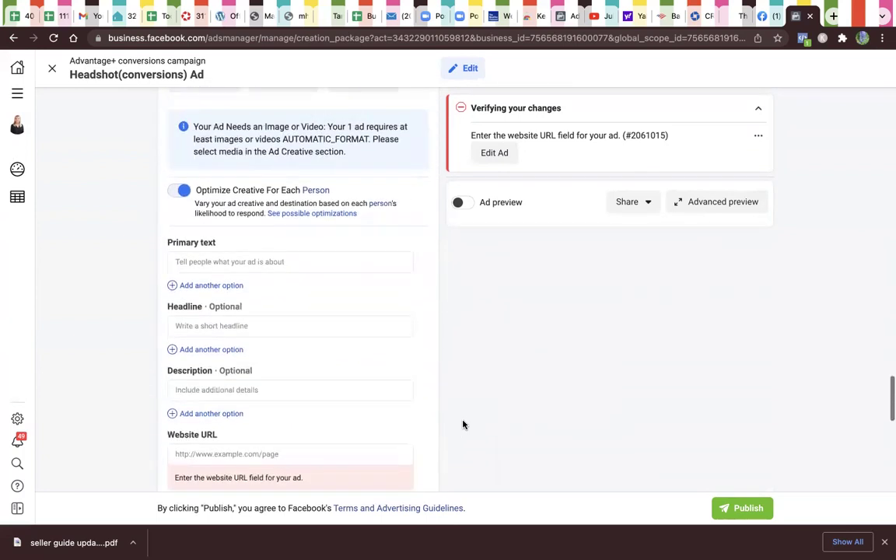
scroll(463, 424, "up", 5)
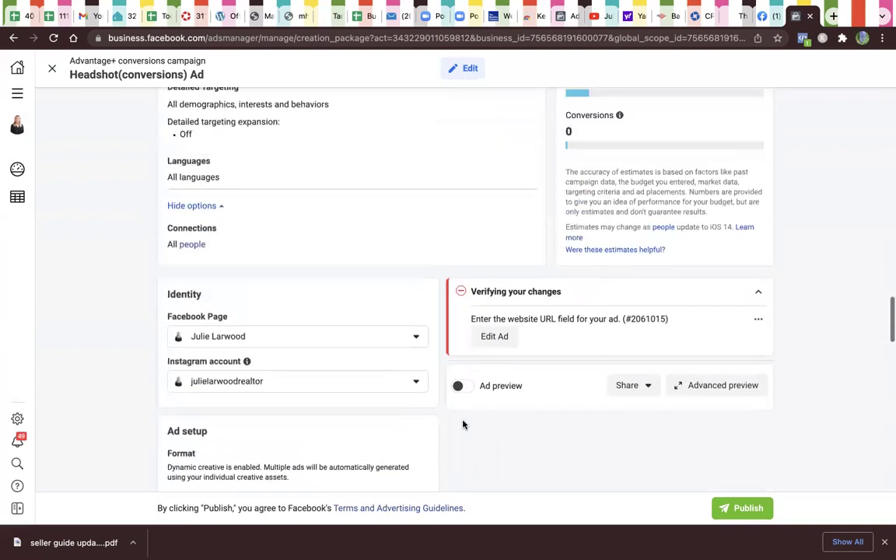
scroll(463, 424, "up", 1)
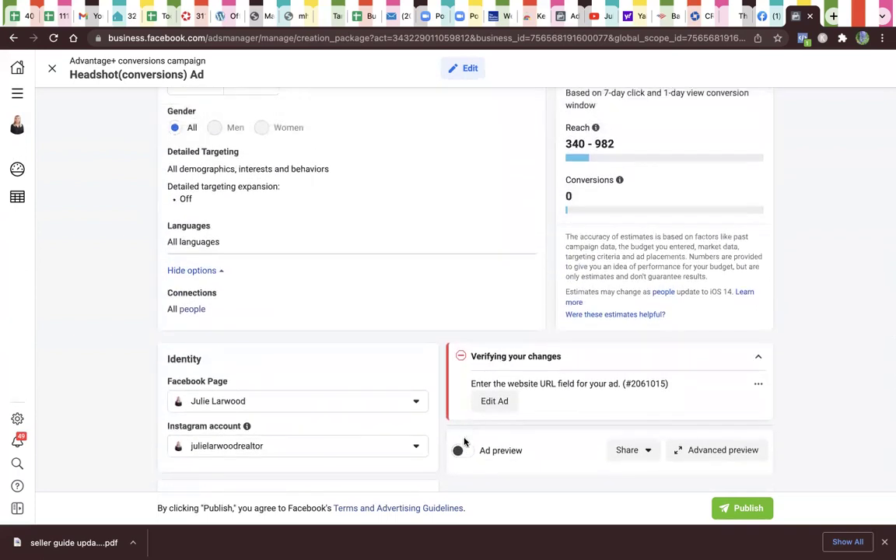
scroll(464, 442, "up", 2)
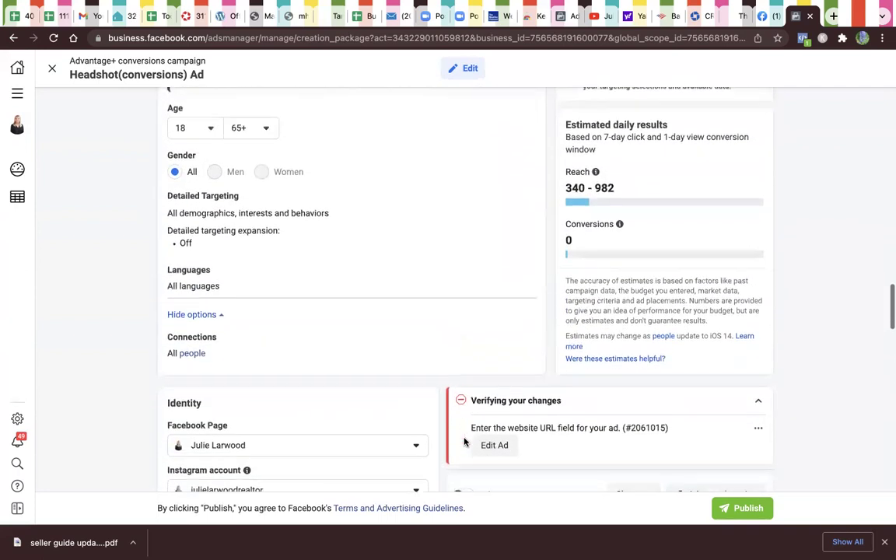
scroll(477, 471, "down", 2)
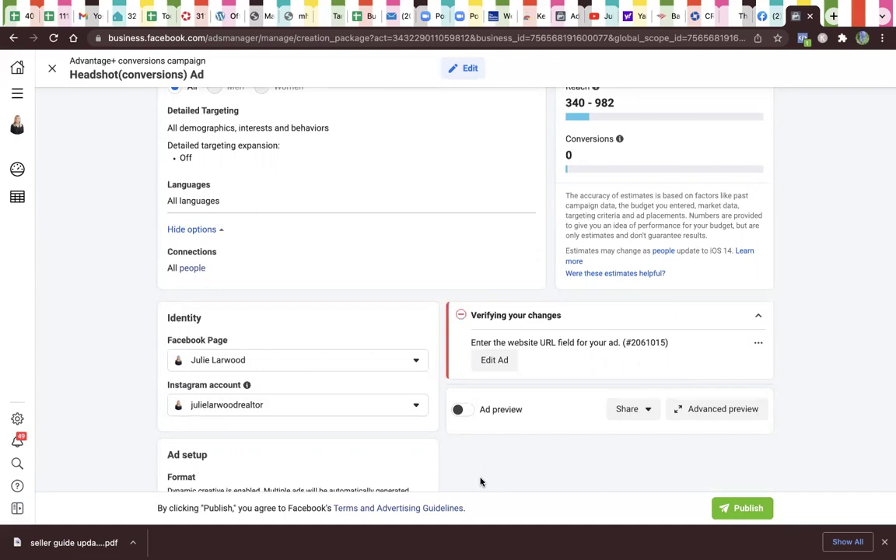
left_click(411, 363)
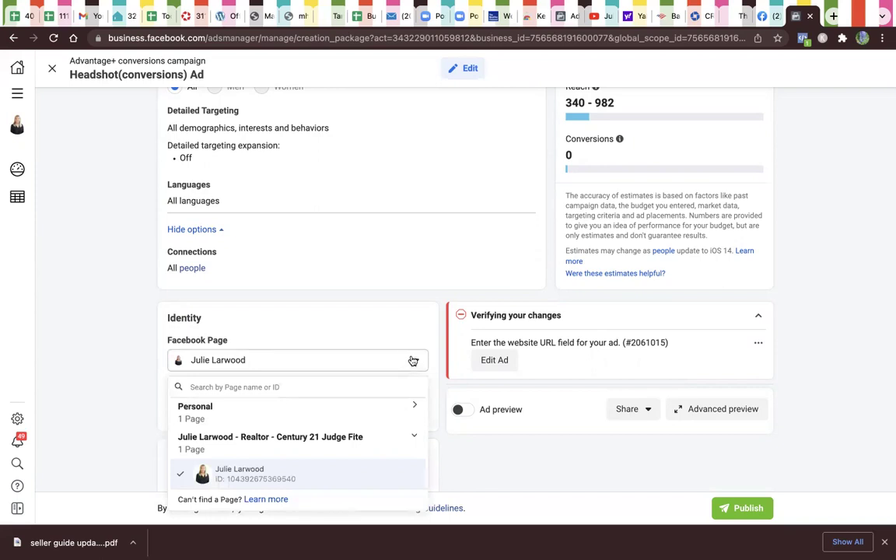
left_click(418, 321)
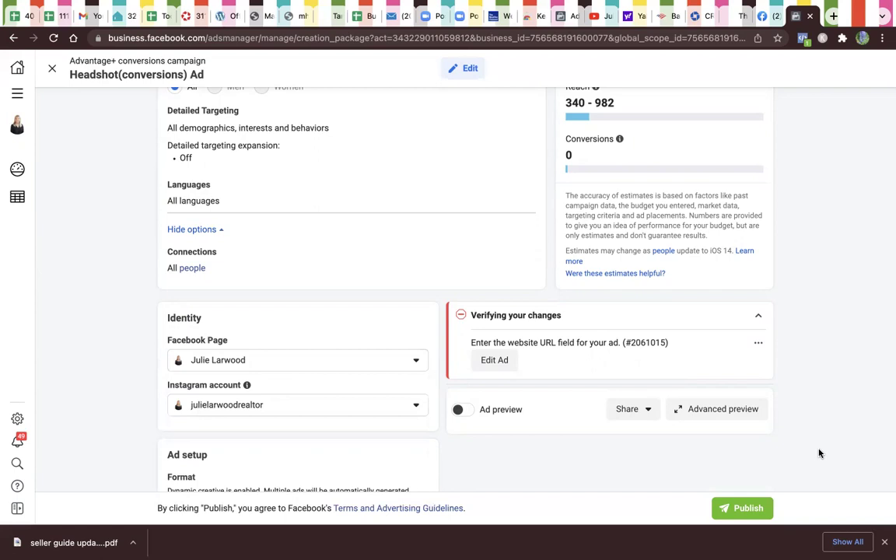
scroll(819, 453, "down", 3)
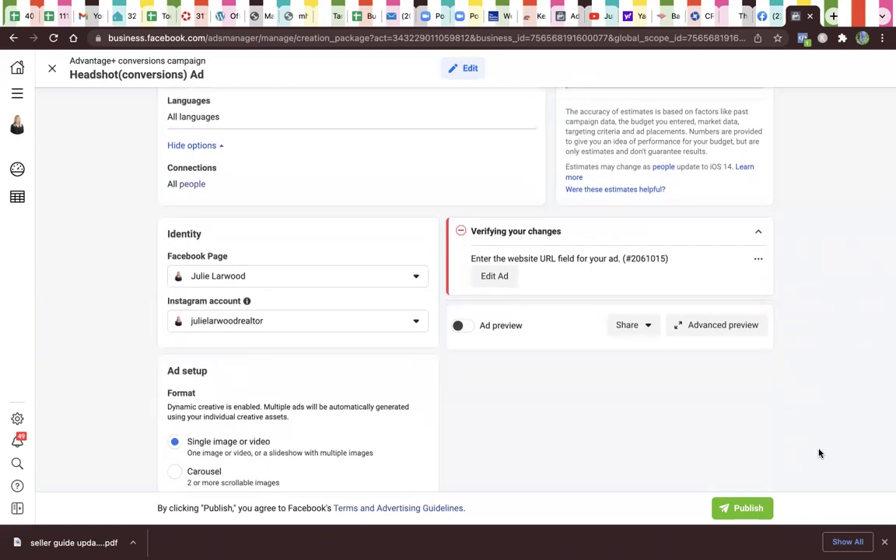
scroll(819, 453, "down", 2)
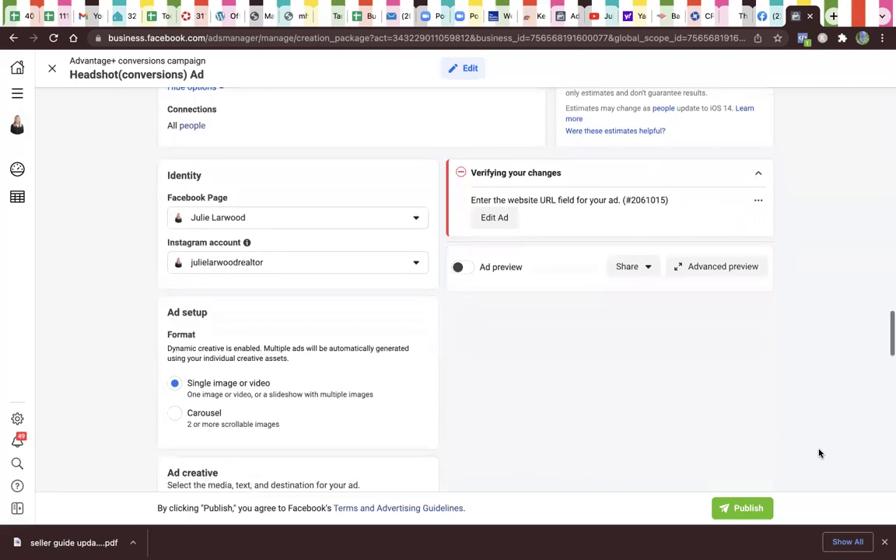
scroll(819, 453, "down", 1)
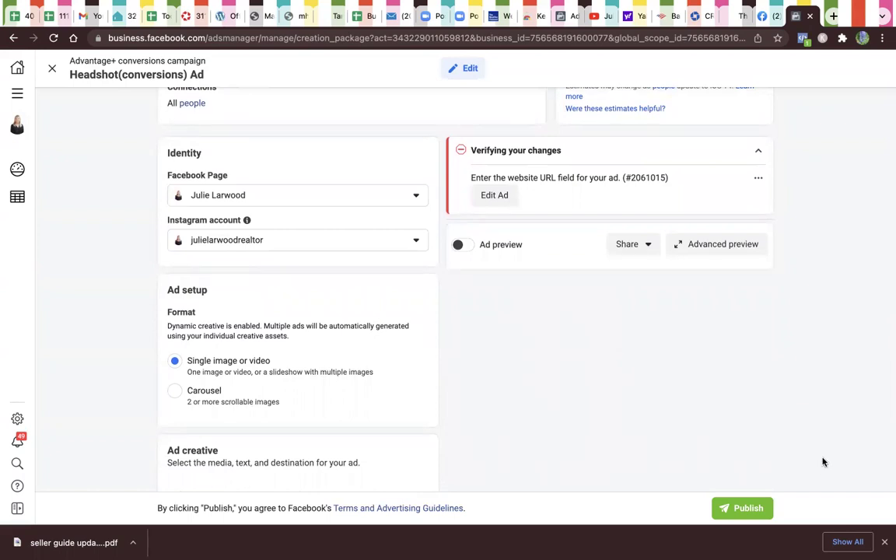
Step: Scroll down the ad set page to bring the Placements options into view
scroll(823, 462, "down", 2)
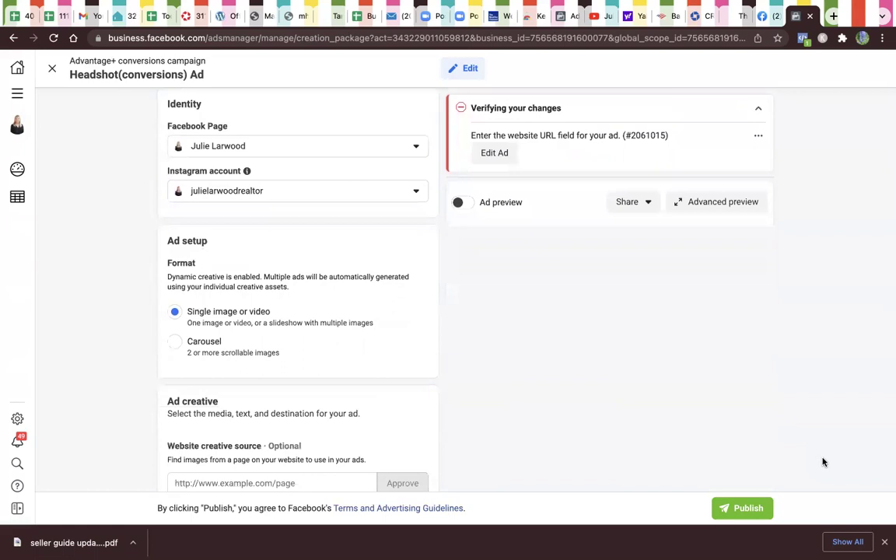
scroll(823, 462, "down", 3)
scroll(823, 462, "down", 4)
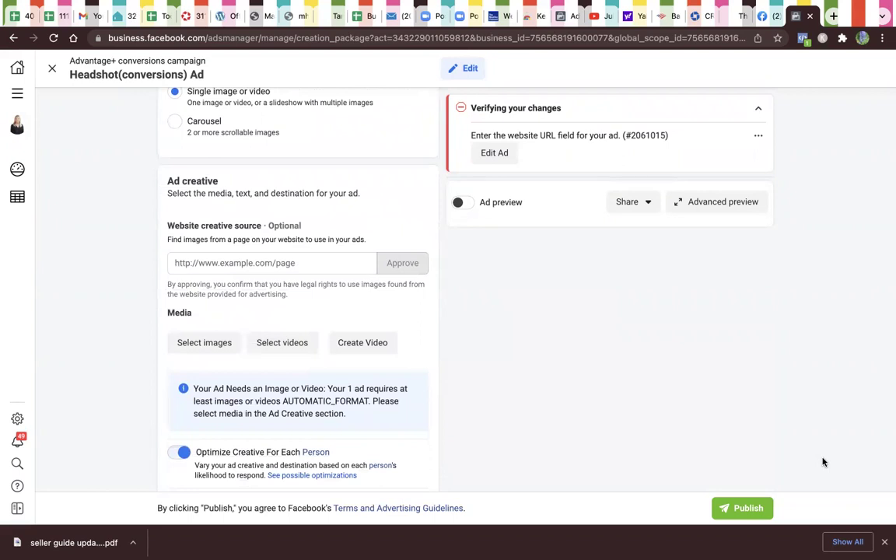
scroll(823, 462, "down", 2)
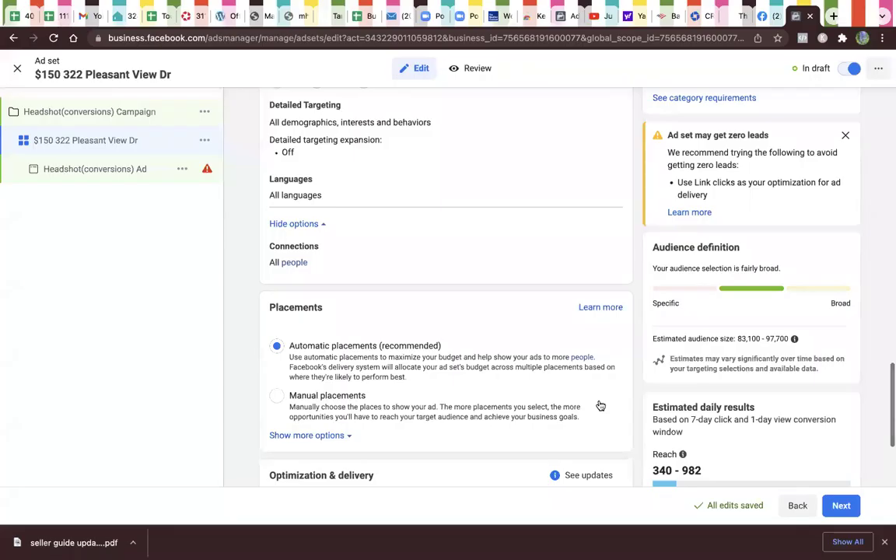
scroll(599, 404, "down", 1)
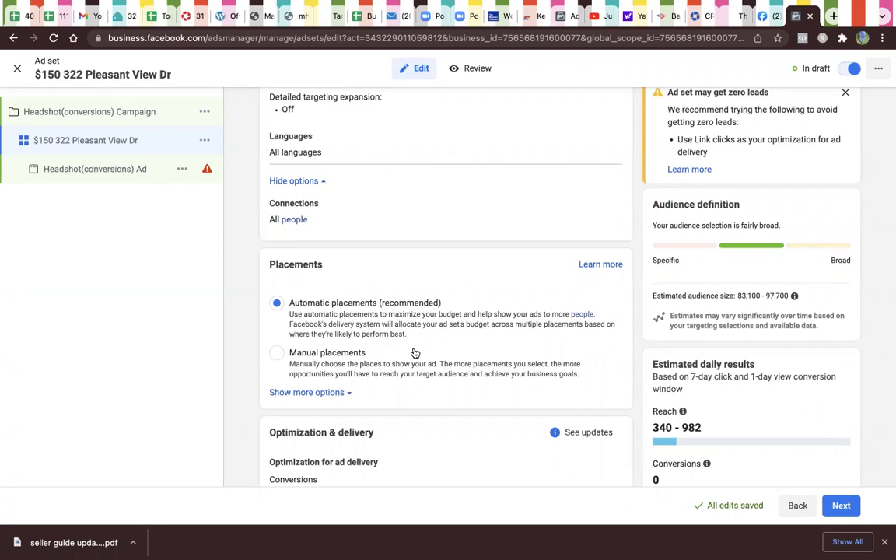
Step: Select Manual placements and bring the Platforms and Placements lists into view
left_click(277, 353)
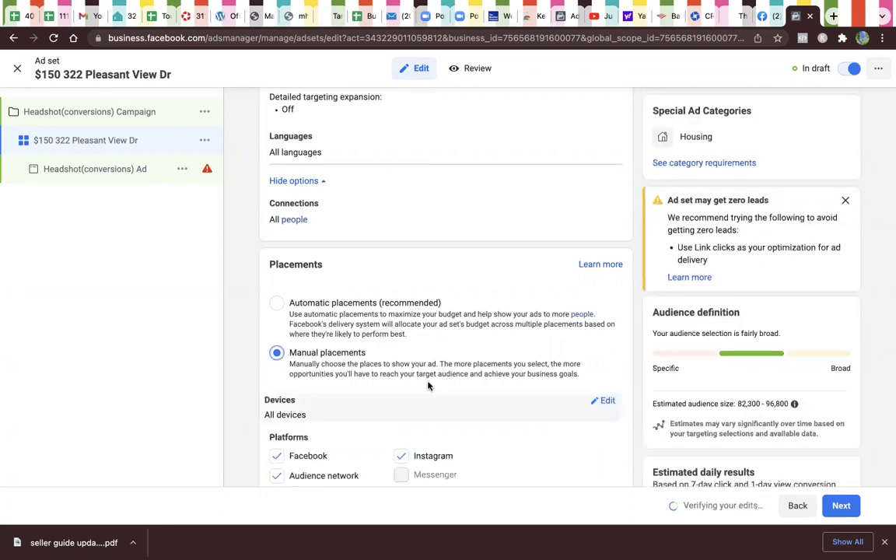
scroll(428, 385, "down", 3)
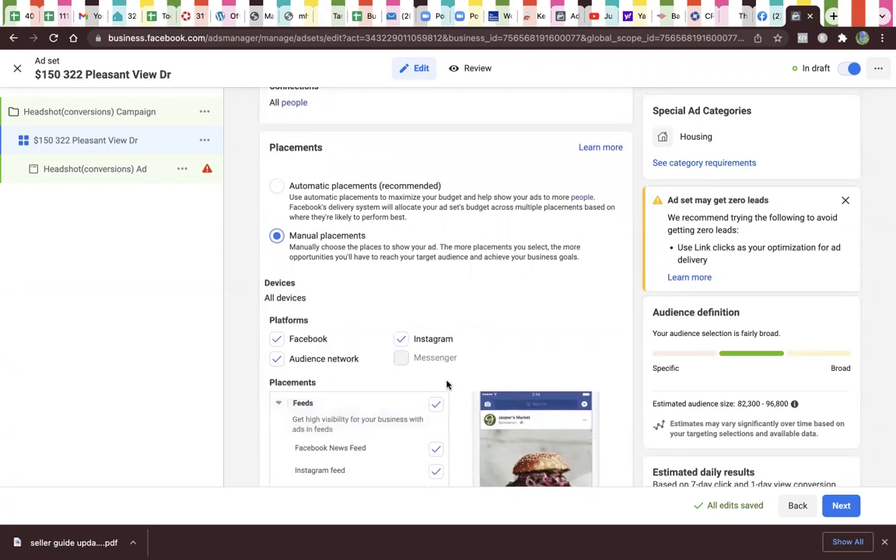
scroll(485, 362, "down", 1)
scroll(484, 362, "down", 2)
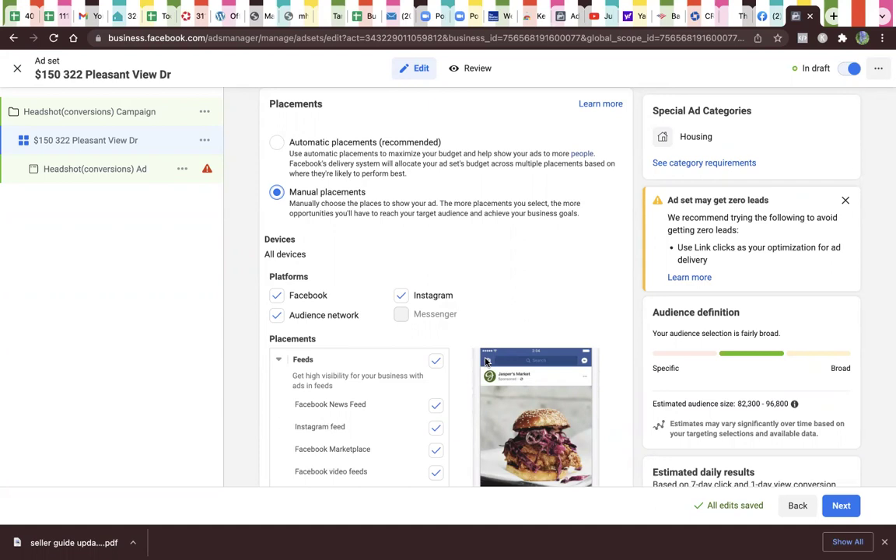
Step: Uncheck Instagram feed, Facebook video feeds, right column and Instagram Explore, keeping News Feed and Marketplace
scroll(487, 362, "down", 4)
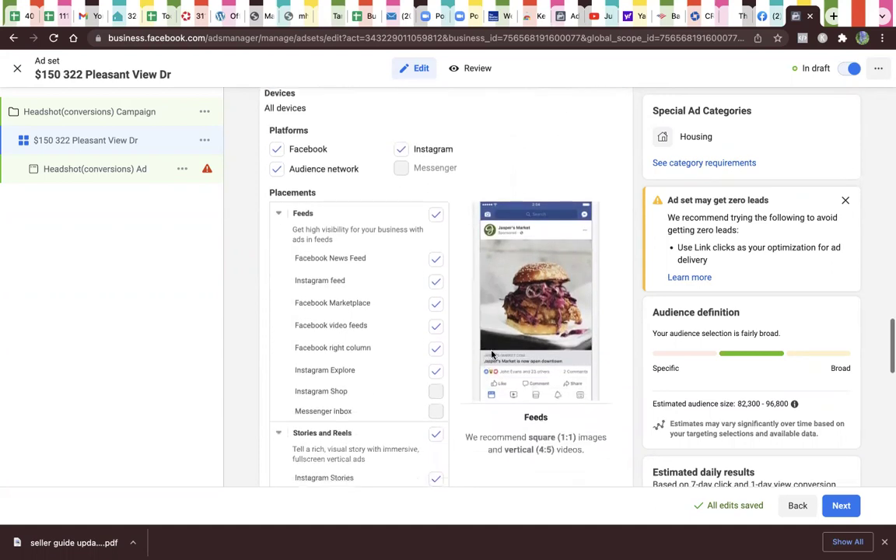
left_click(435, 305)
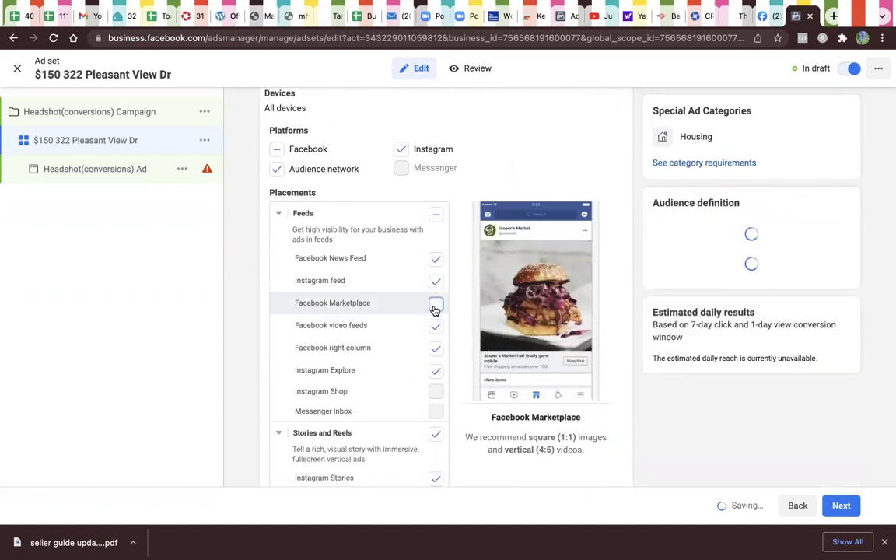
left_click(437, 329)
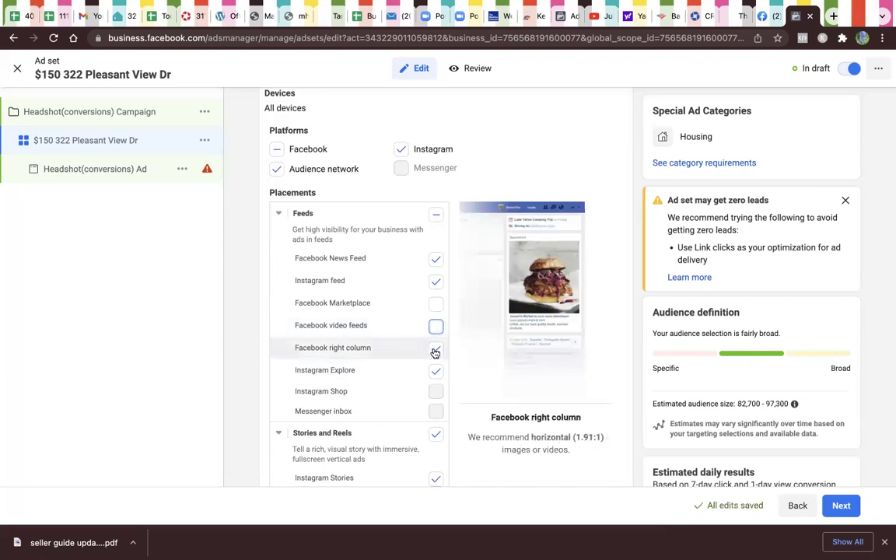
left_click(435, 351)
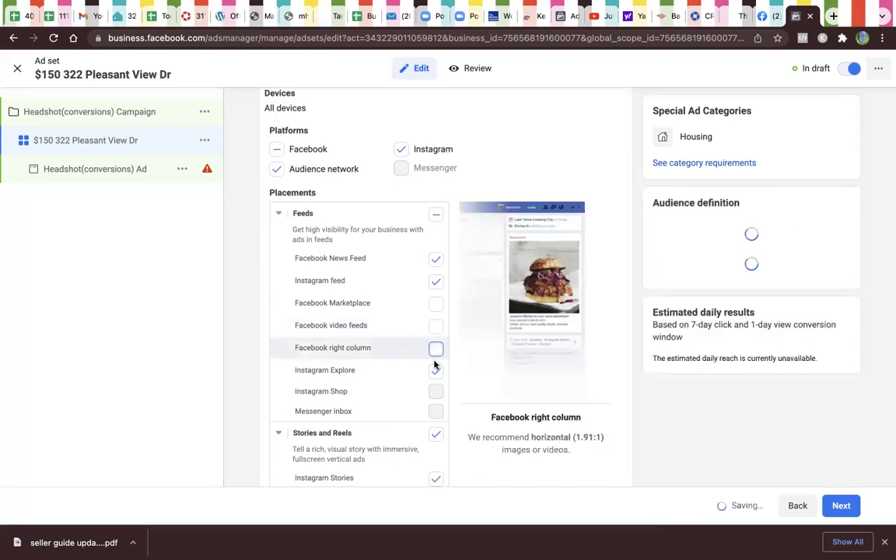
left_click(435, 373)
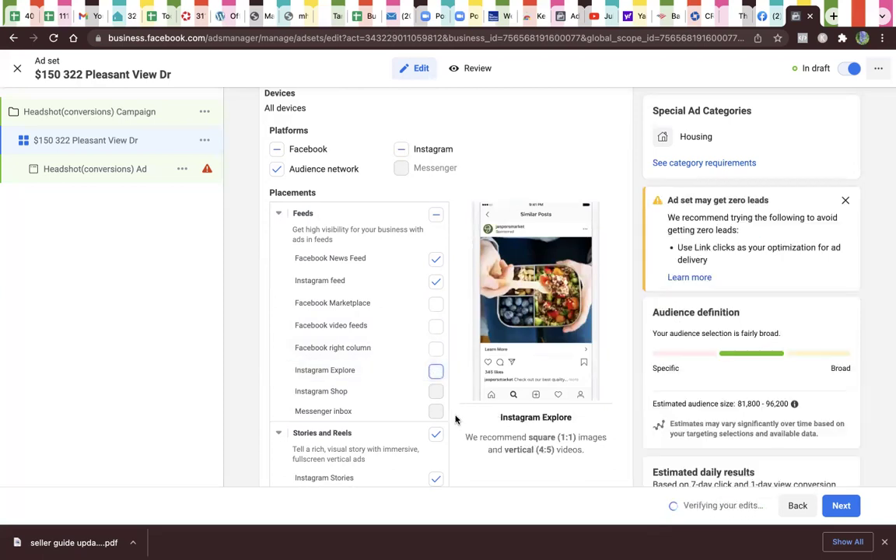
left_click(435, 304)
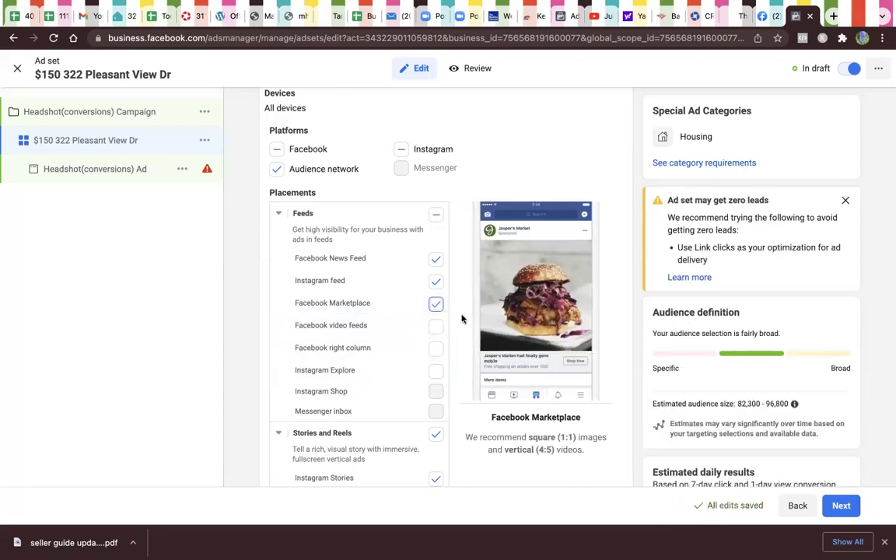
left_click(436, 282)
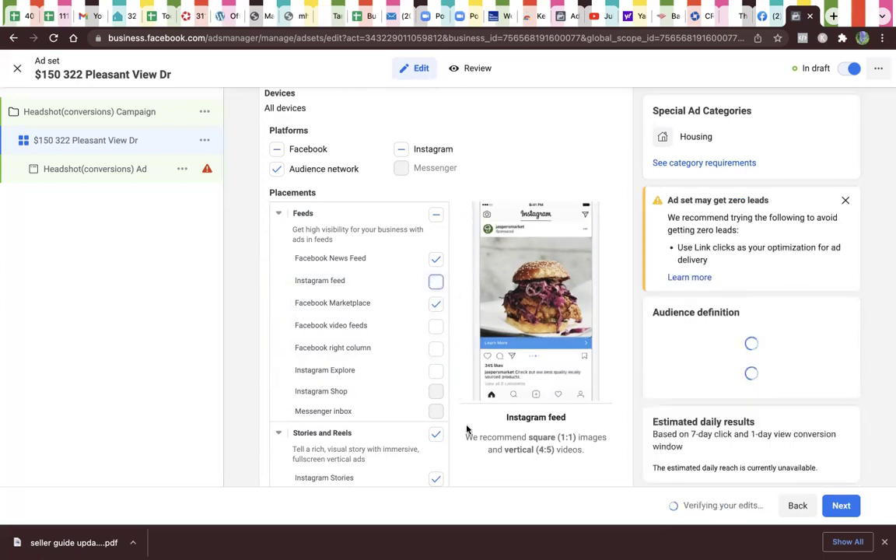
scroll(465, 429, "down", 1)
scroll(470, 451, "down", 1)
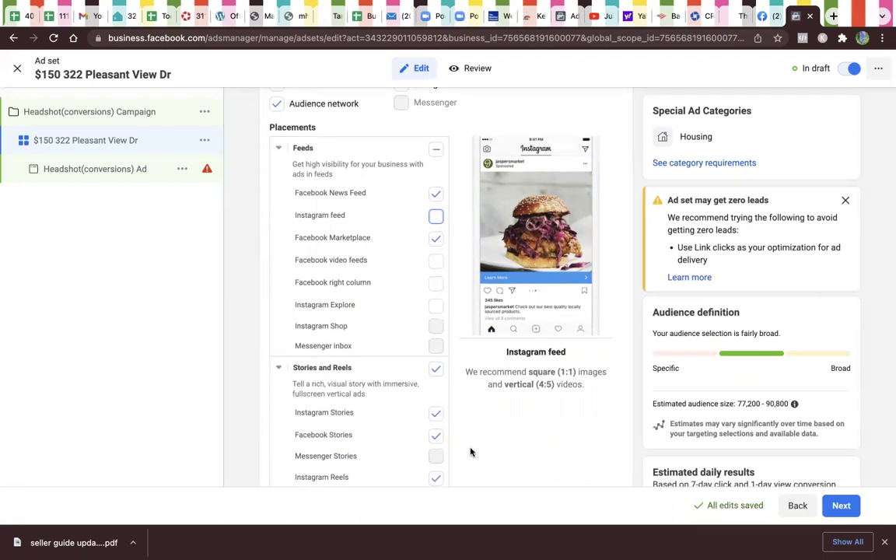
scroll(470, 451, "up", 2)
scroll(470, 451, "down", 1)
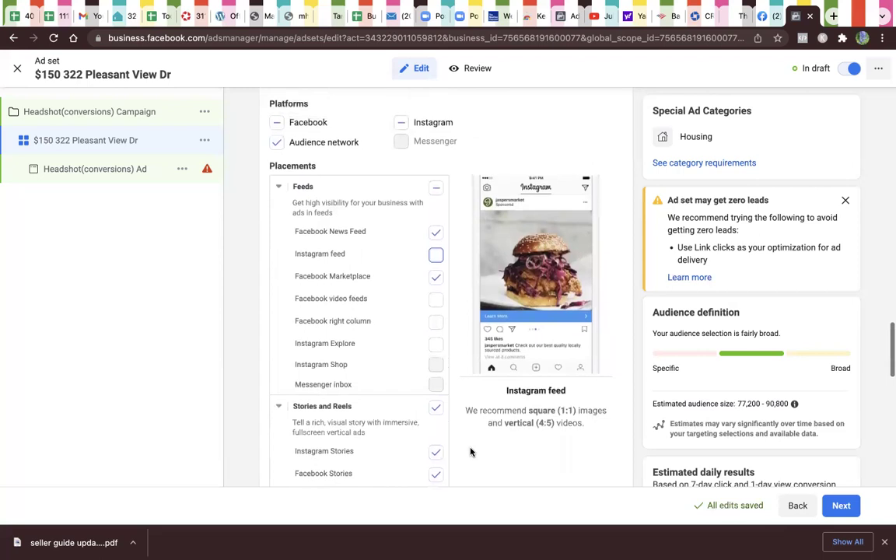
scroll(470, 451, "down", 2)
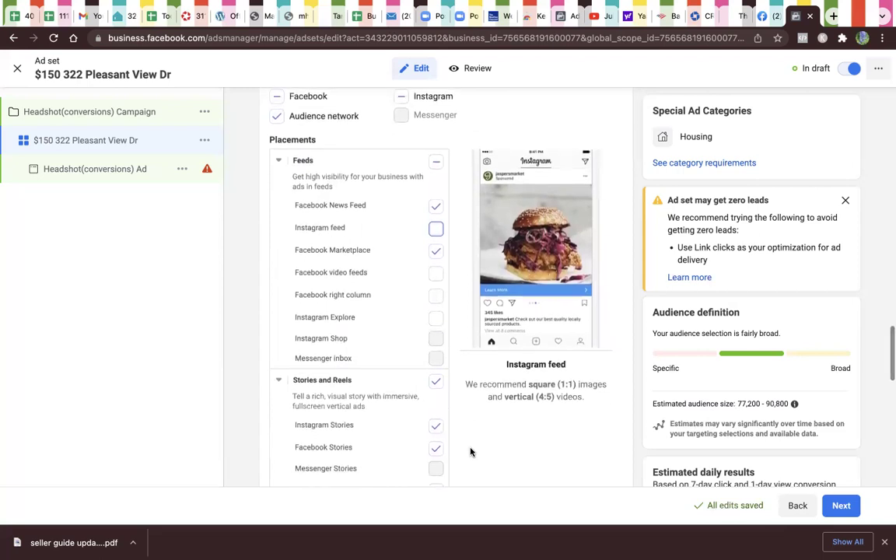
scroll(470, 452, "down", 2)
scroll(470, 451, "down", 1)
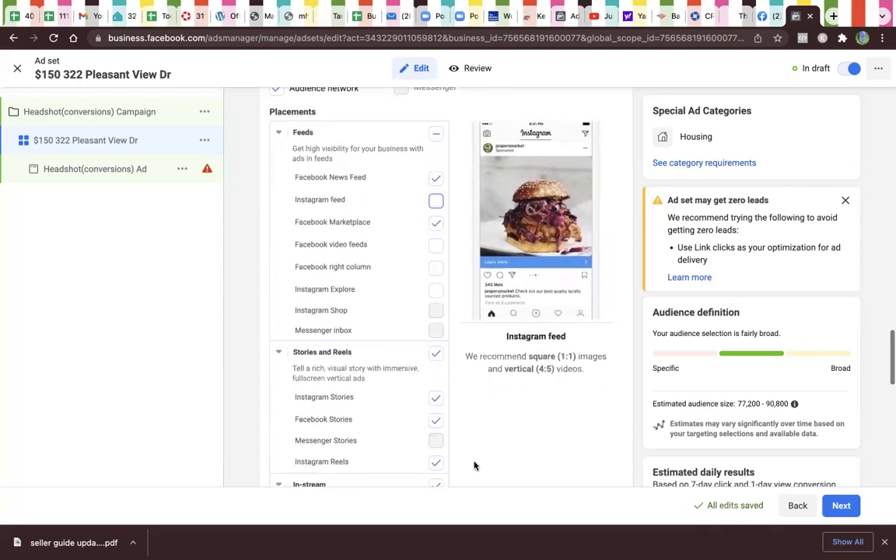
scroll(512, 465, "down", 1)
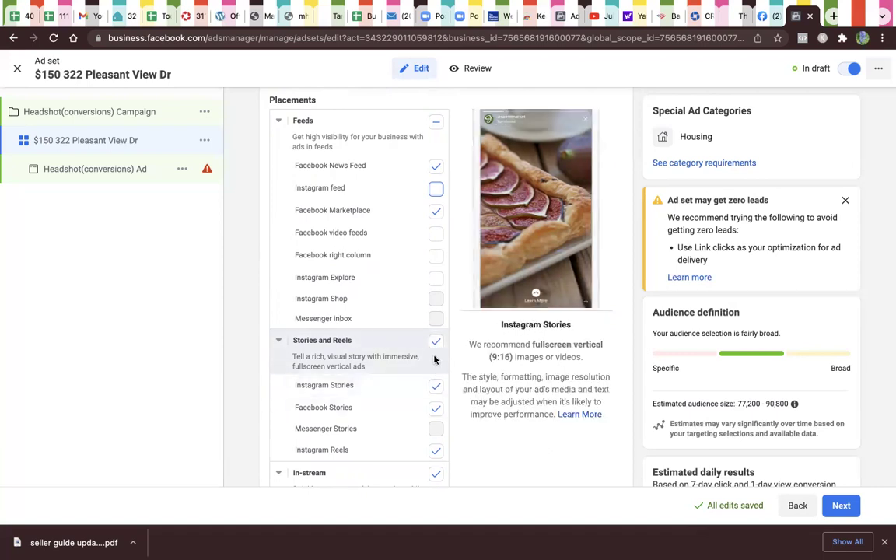
Step: Uncheck the Stories and Reels, In-stream, In-article and Apps and sites placement groups
left_click(436, 343)
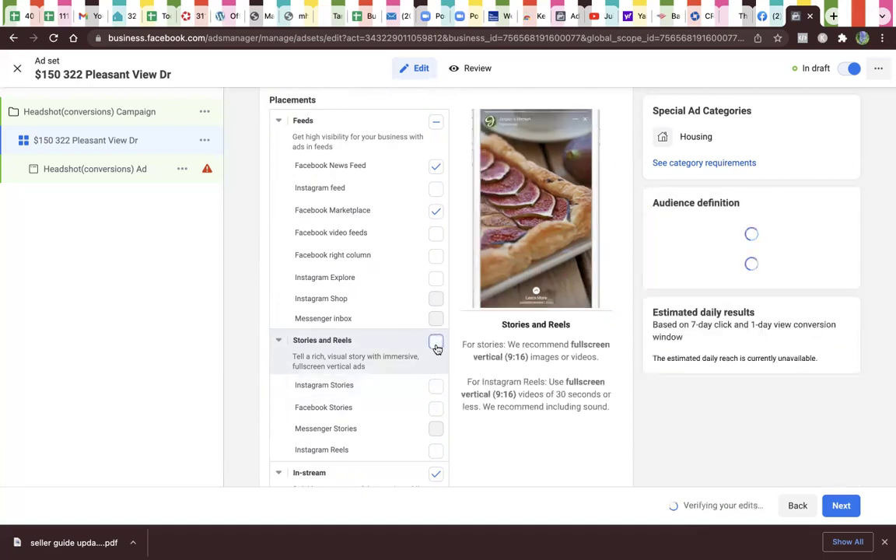
scroll(414, 432, "down", 2)
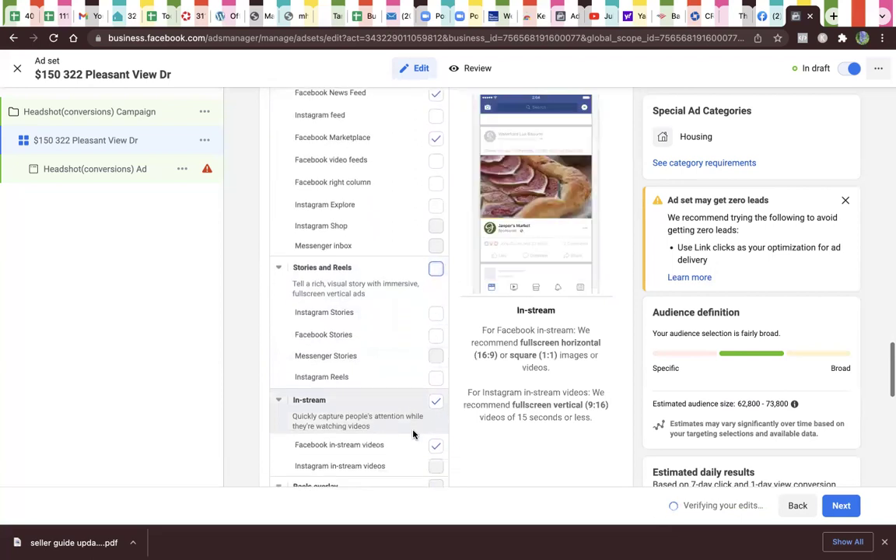
scroll(414, 434, "down", 1)
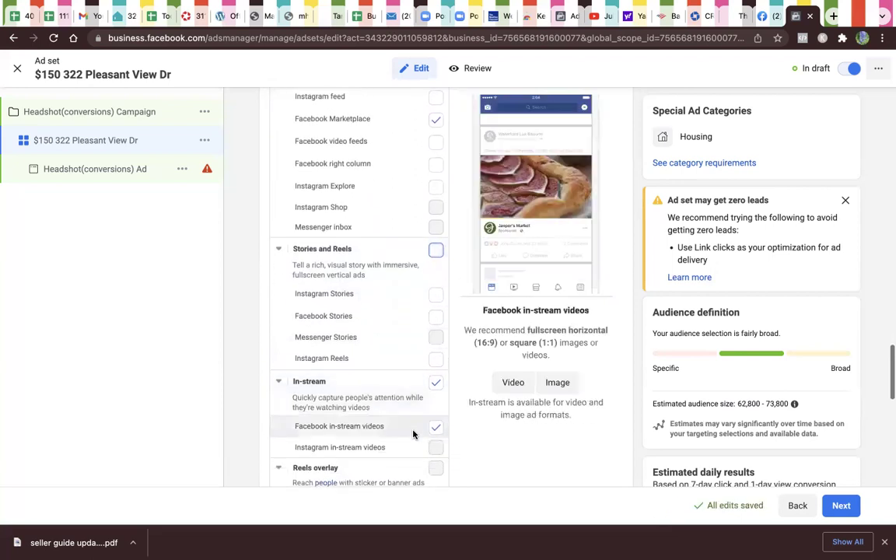
left_click(436, 387)
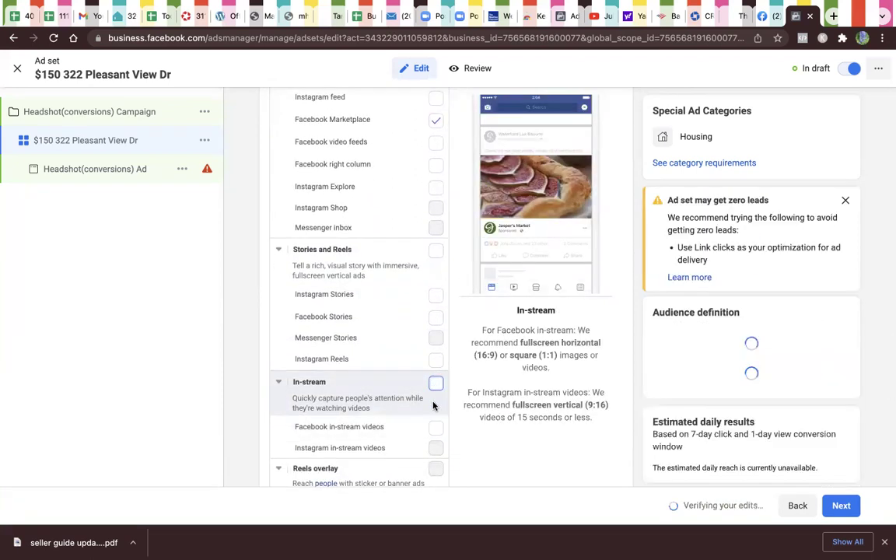
scroll(431, 431, "down", 5)
scroll(431, 435, "down", 1)
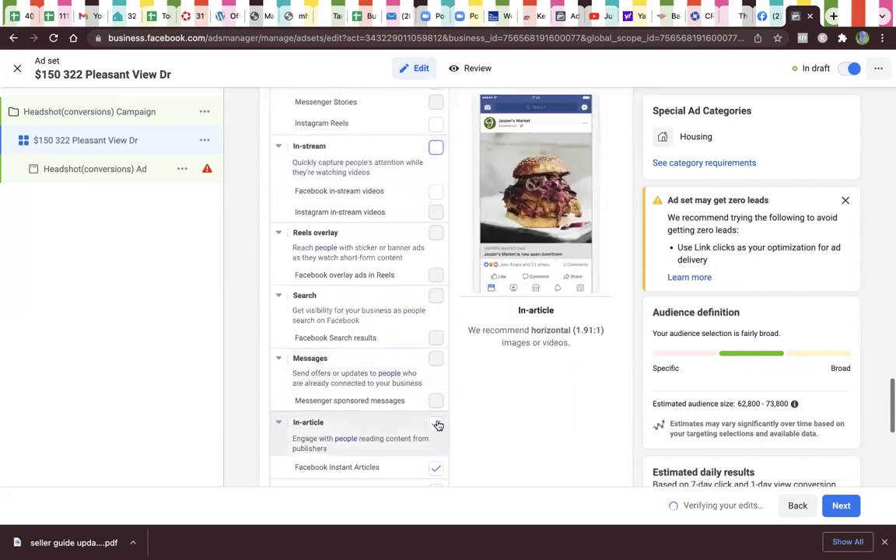
left_click(437, 424)
scroll(437, 426, "down", 4)
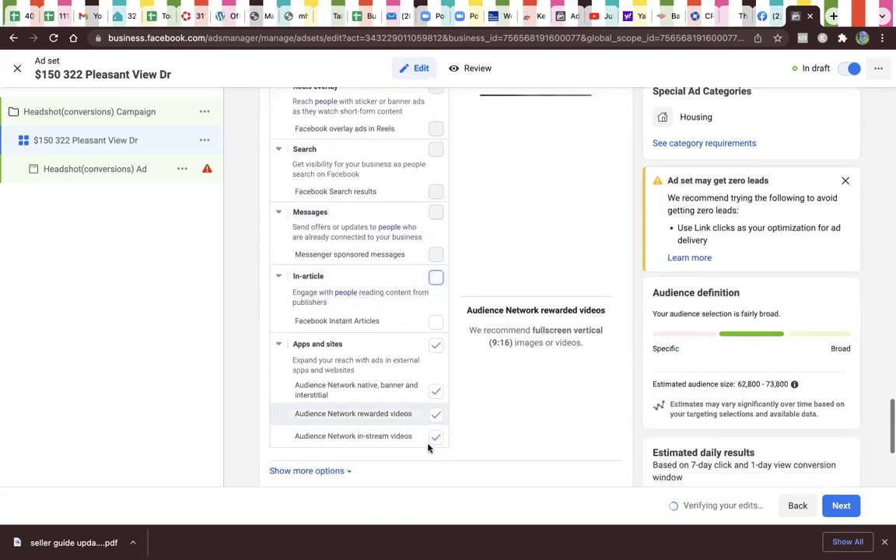
left_click(436, 345)
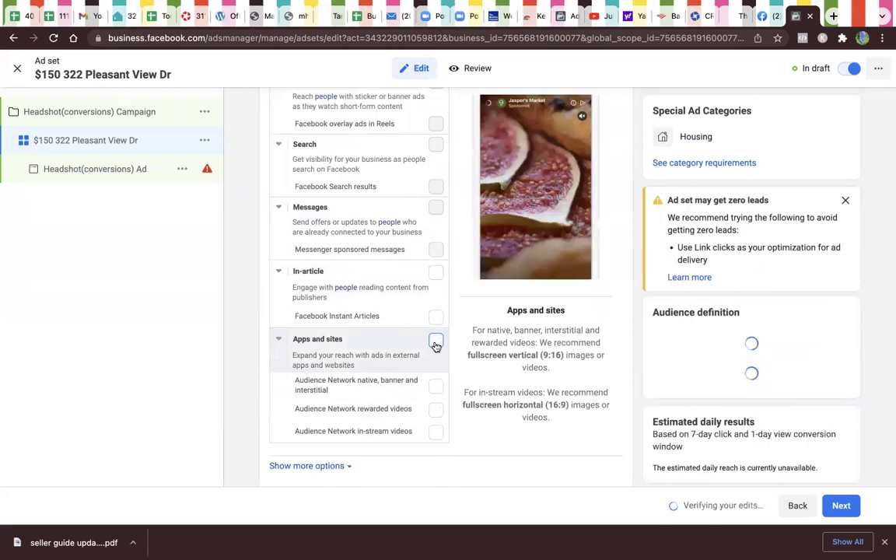
scroll(437, 347, "up", 1)
scroll(436, 347, "up", 7)
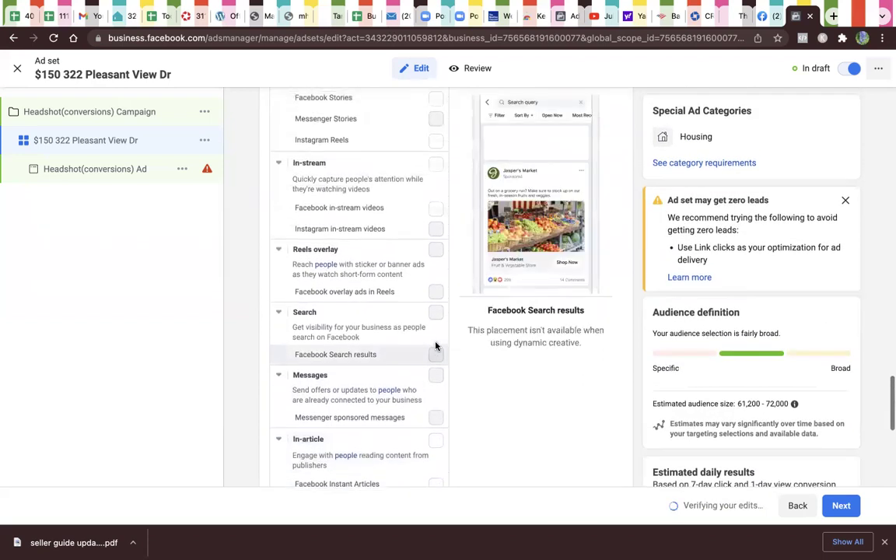
scroll(436, 347, "up", 6)
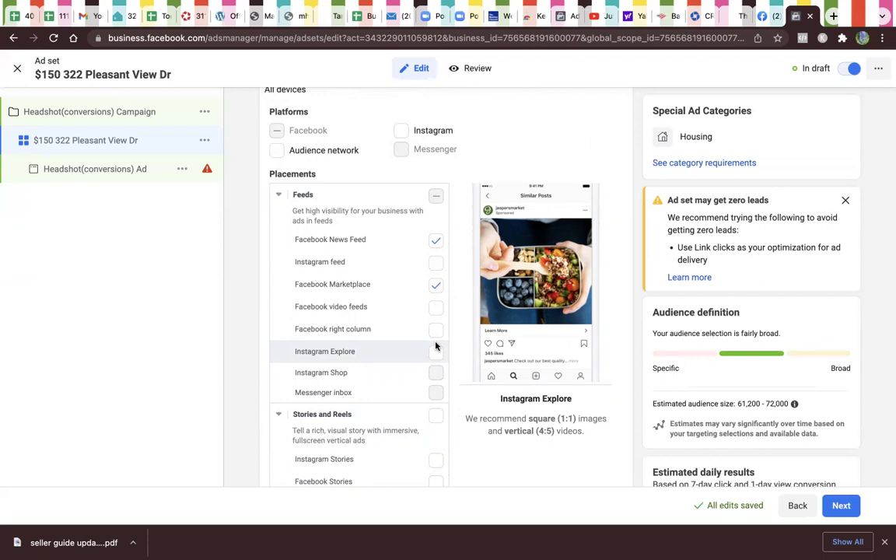
scroll(435, 345, "up", 10)
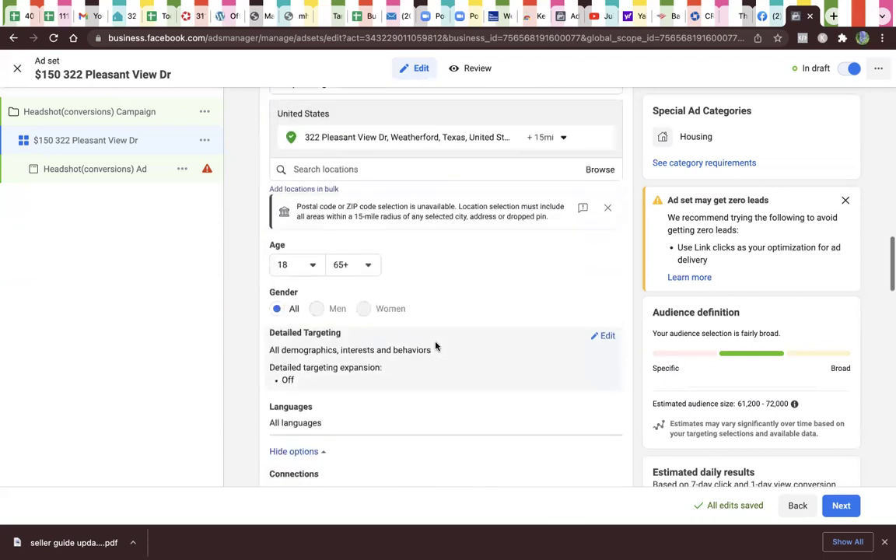
scroll(435, 345, "up", 5)
scroll(436, 345, "down", 5)
scroll(435, 345, "down", 5)
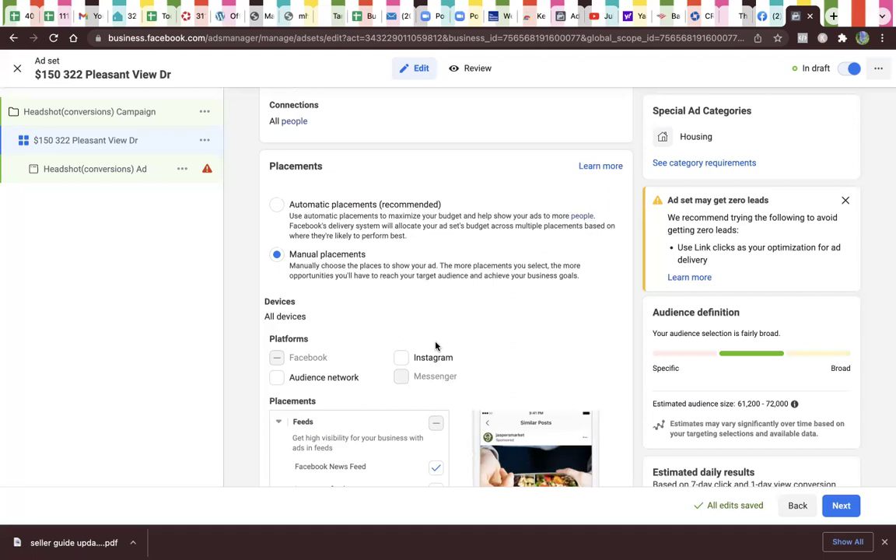
scroll(436, 346, "down", 5)
scroll(435, 346, "up", 5)
scroll(435, 346, "up", 5)
scroll(436, 345, "down", 1)
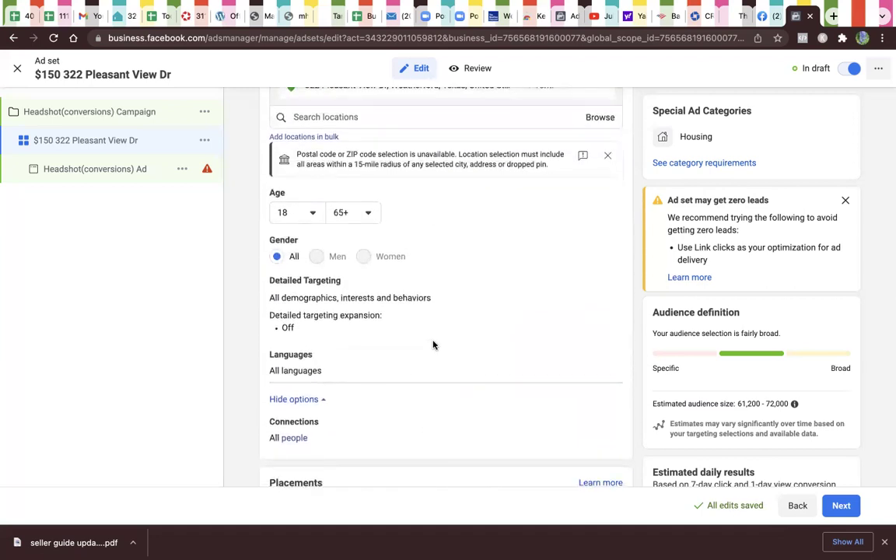
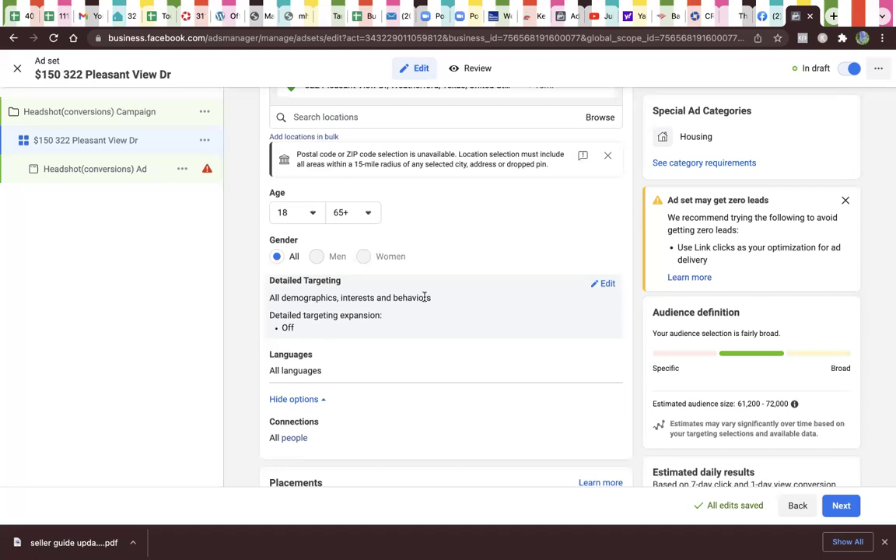
Step: Advance from the ad set settings to the Headshot(conversions) Ad editor
scroll(425, 297, "down", 5)
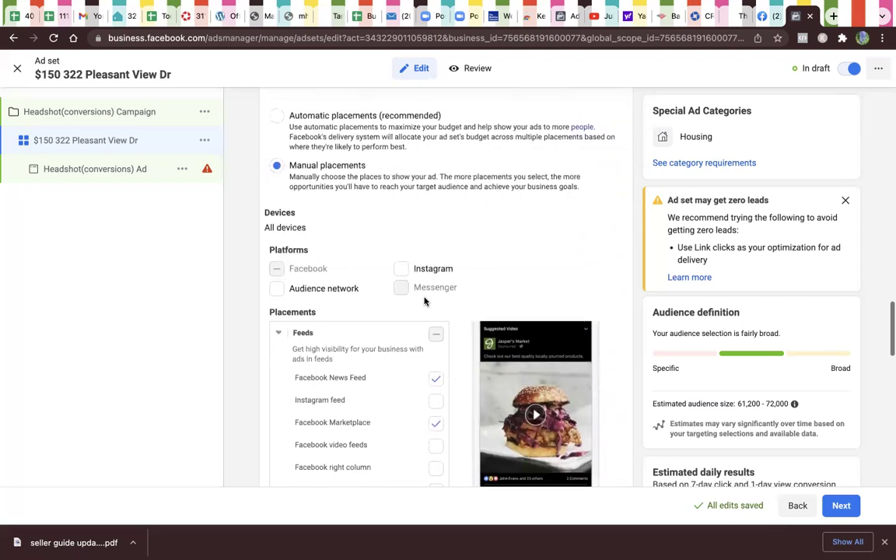
scroll(425, 301, "down", 1)
scroll(425, 301, "down", 8)
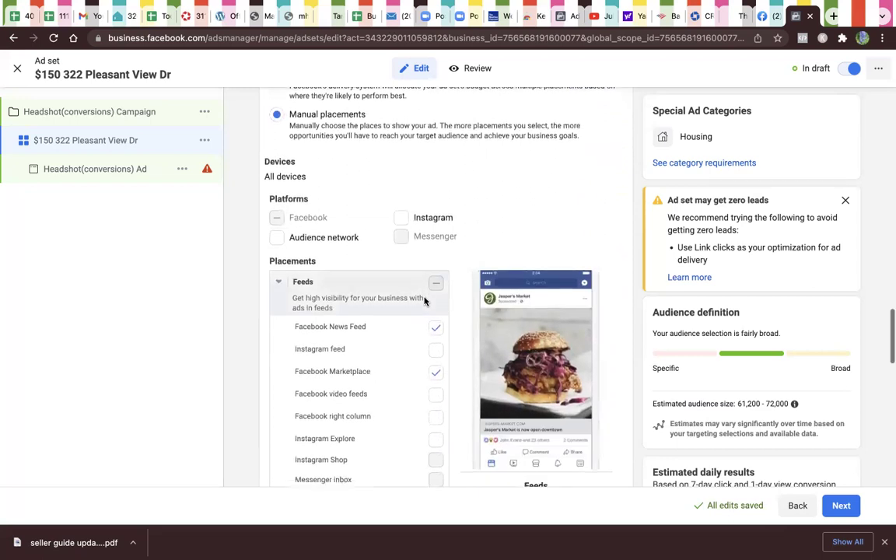
scroll(425, 302, "down", 10)
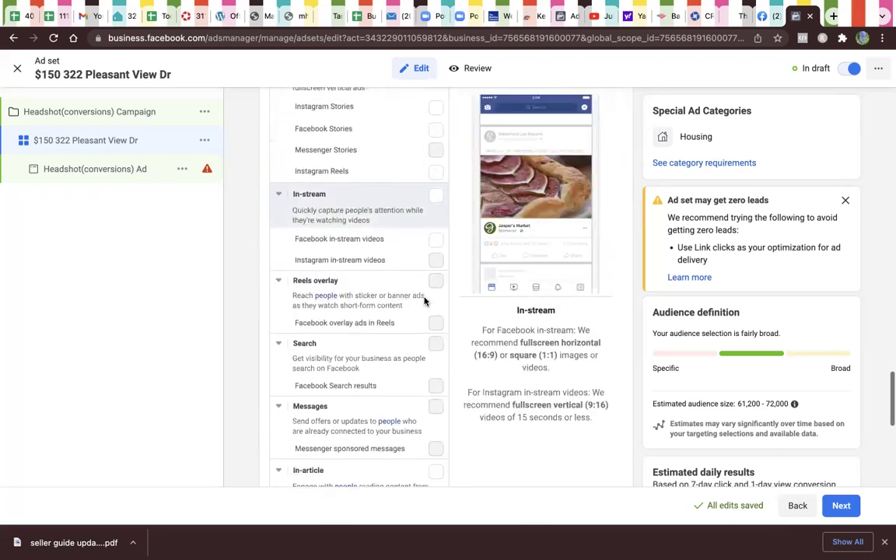
scroll(421, 342, "down", 1)
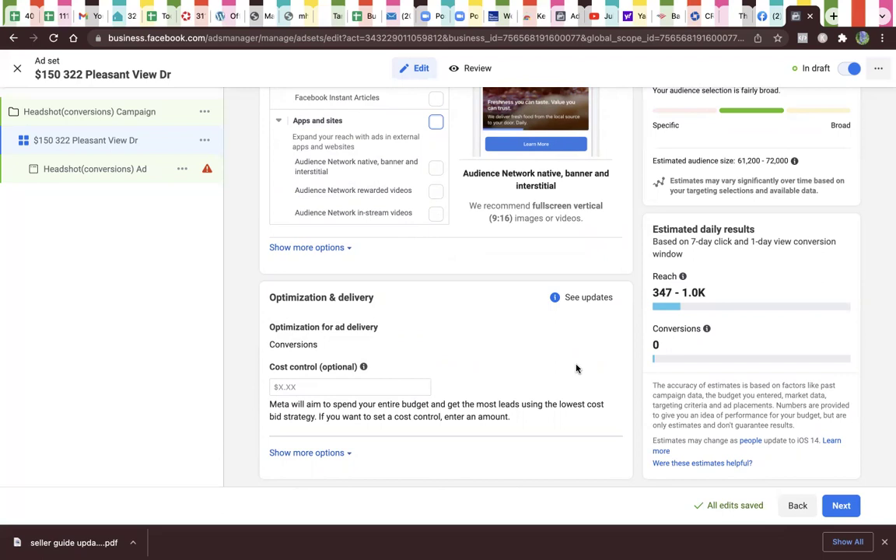
left_click(848, 506)
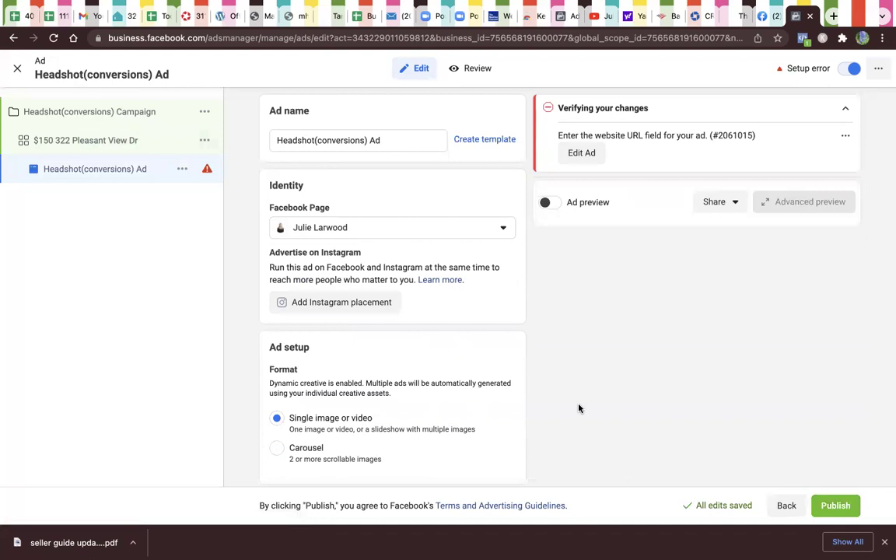
Step: Review the Ad editor sections, noting the missing website URL and Single image or video format
scroll(510, 382, "down", 3)
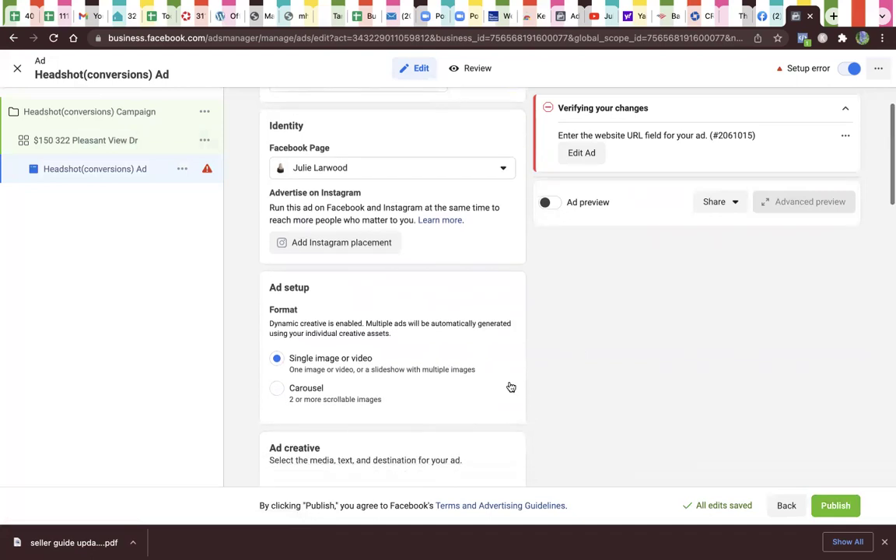
scroll(510, 386, "down", 3)
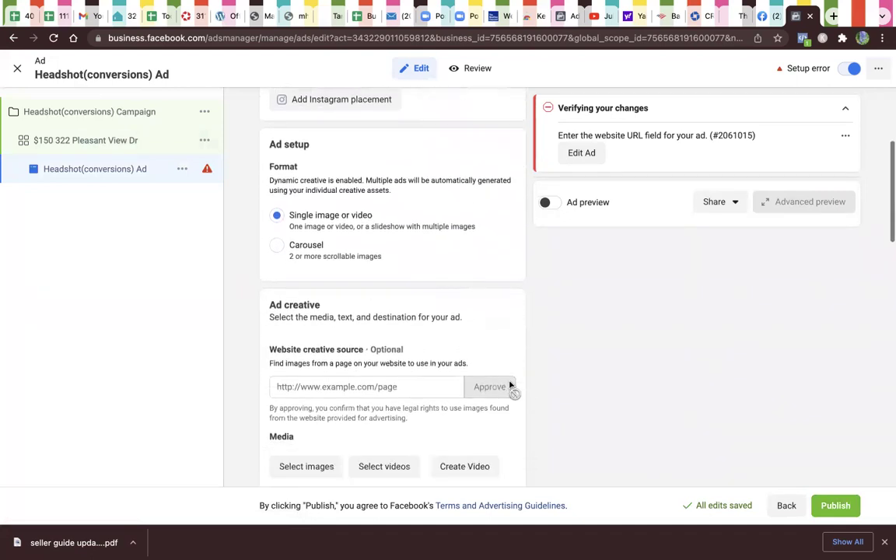
scroll(512, 434, "down", 3)
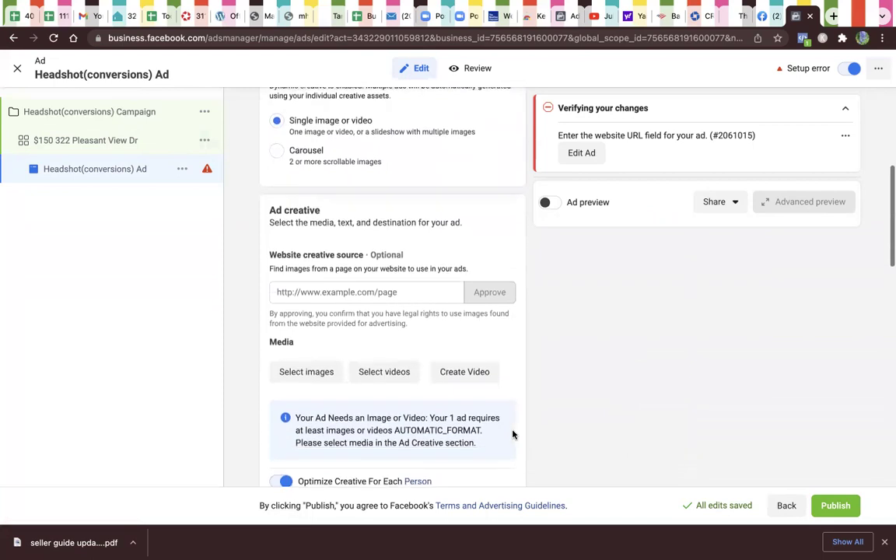
scroll(513, 434, "down", 3)
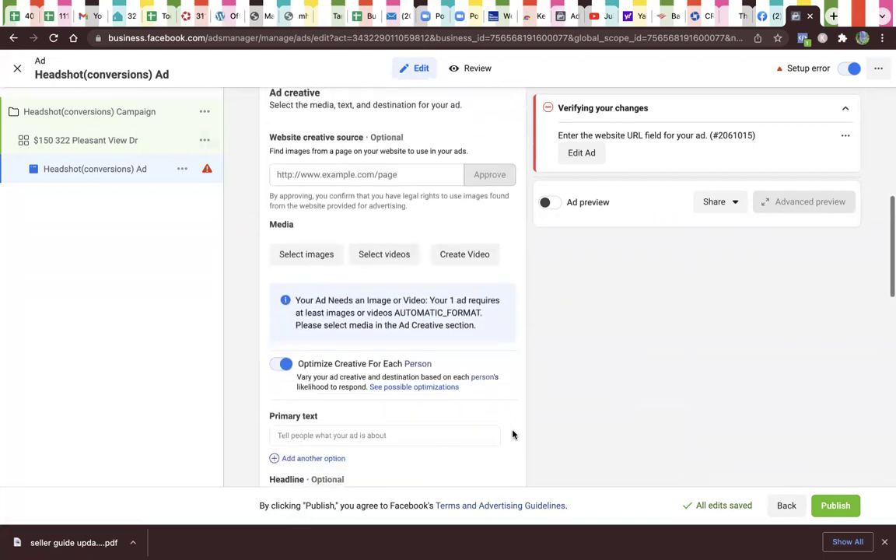
scroll(513, 434, "down", 5)
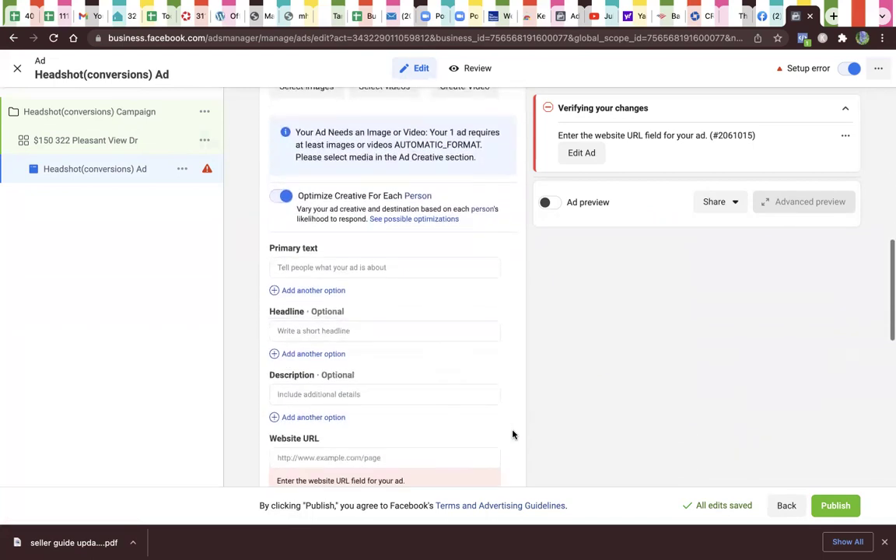
scroll(513, 434, "down", 5)
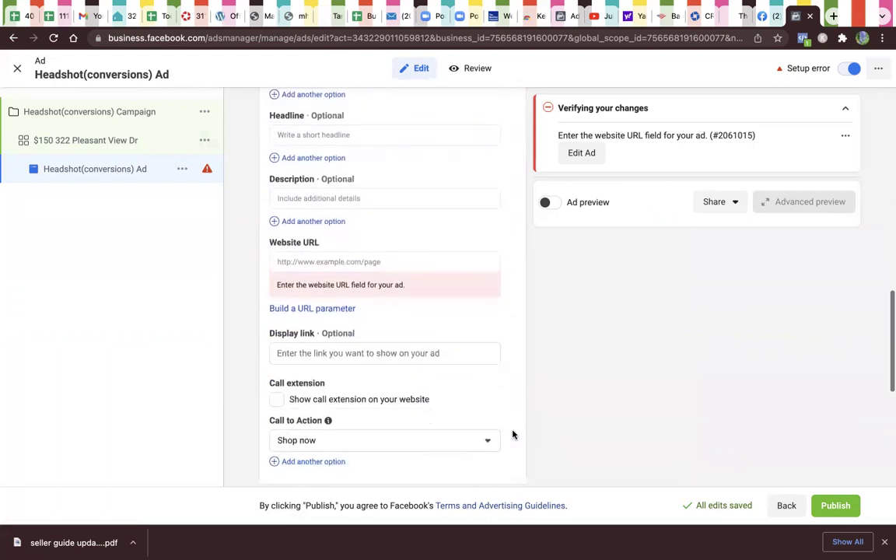
scroll(513, 435, "down", 3)
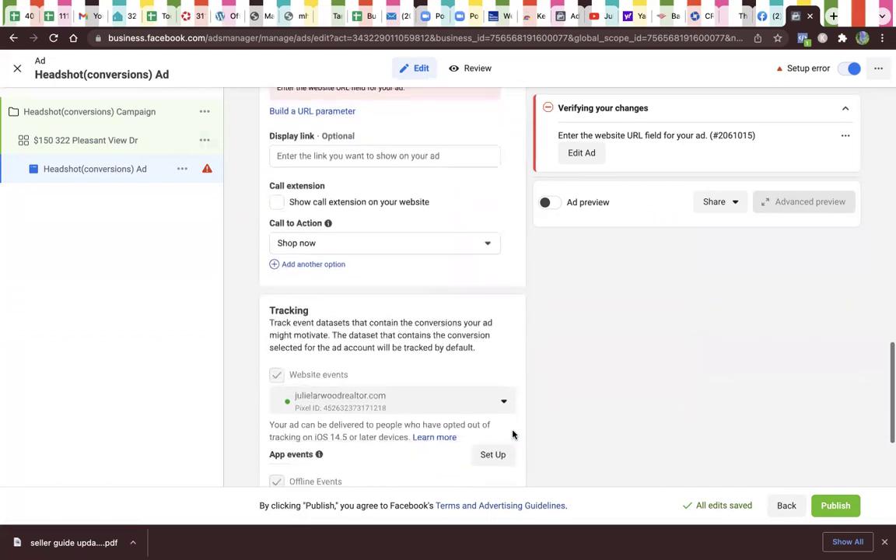
scroll(513, 434, "up", 10)
scroll(513, 434, "up", 7)
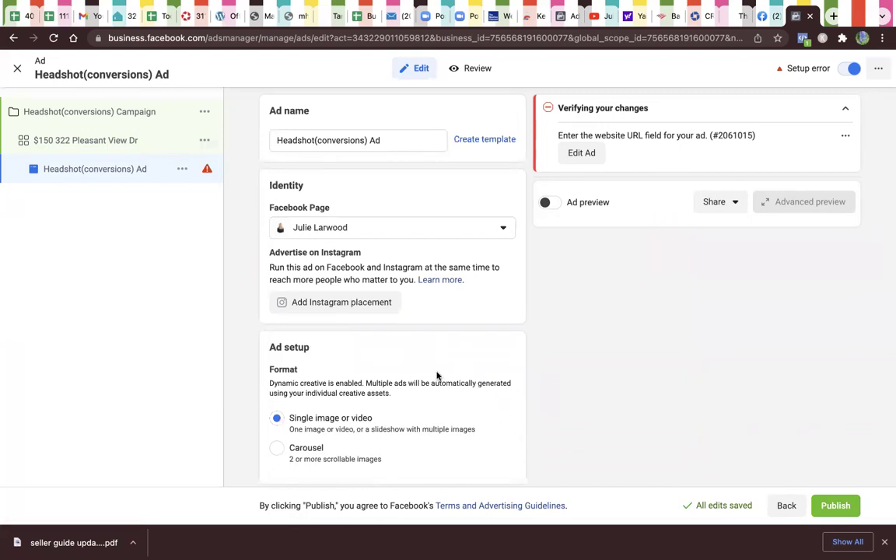
scroll(440, 406, "down", 2)
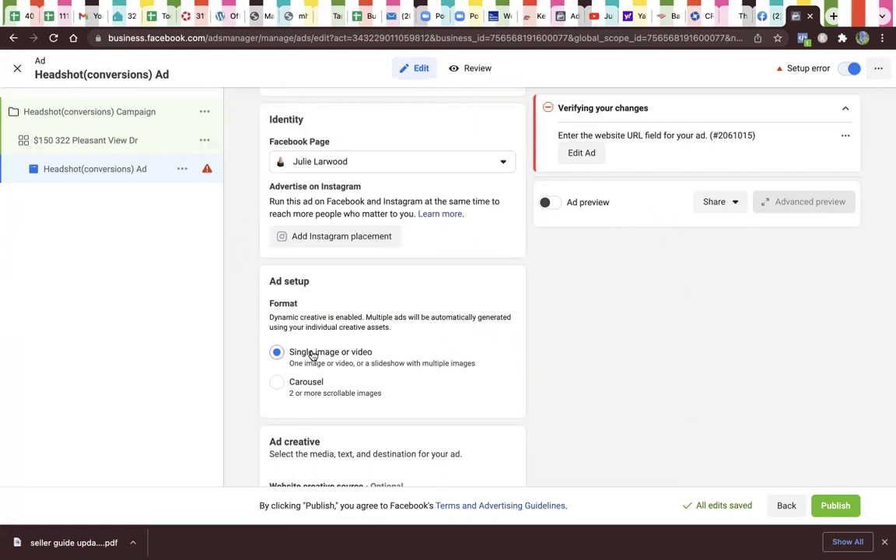
Step: Try Carousel, revert to Single image or video, and paste the Sellers Guide primary text
left_click(282, 383)
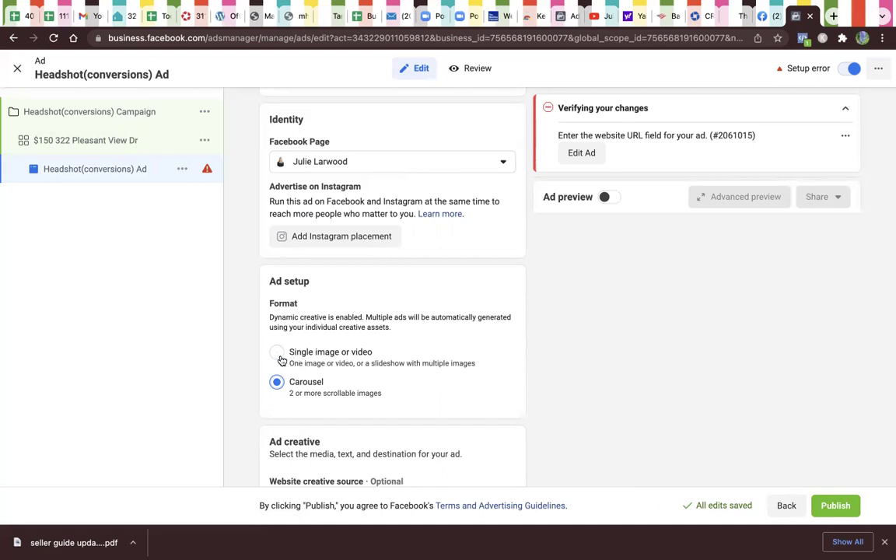
left_click(277, 353)
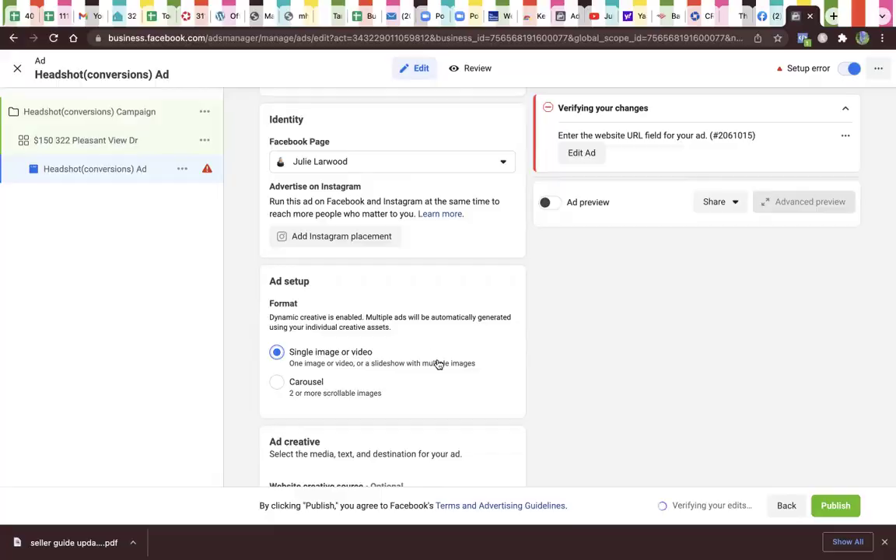
scroll(389, 330, "down", 5)
left_click(390, 330)
key("Return")
scroll(288, 326, "down", 1)
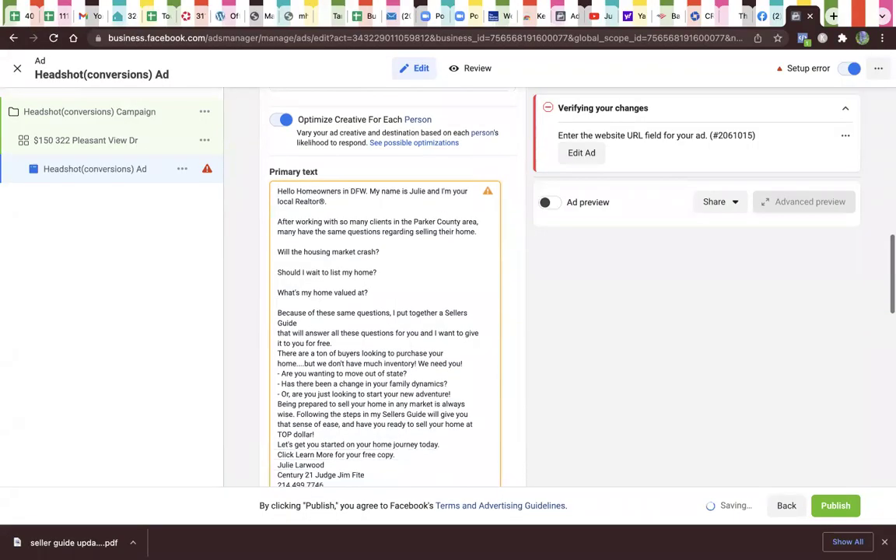
Step: Join the Guide line to the next sentence and add blank lines before 'Being prepared'
left_click(278, 333)
key("BackSpace")
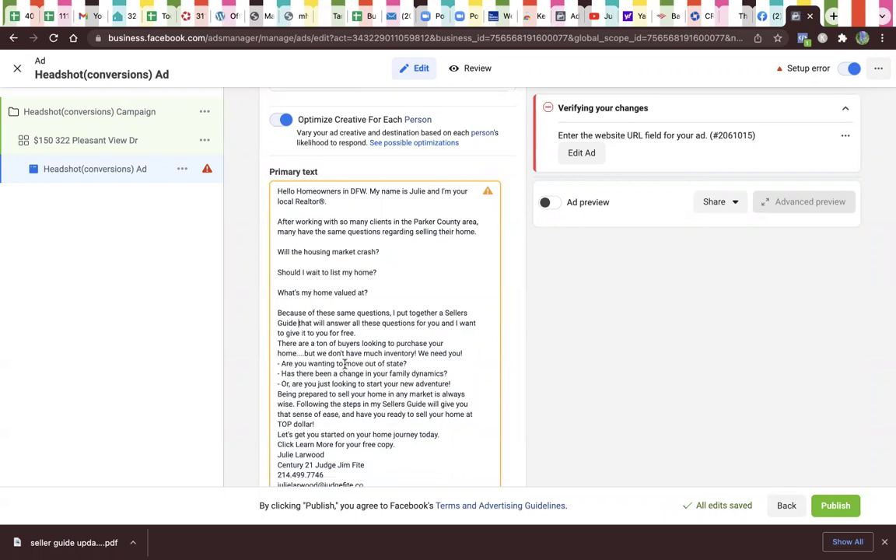
key("Return")
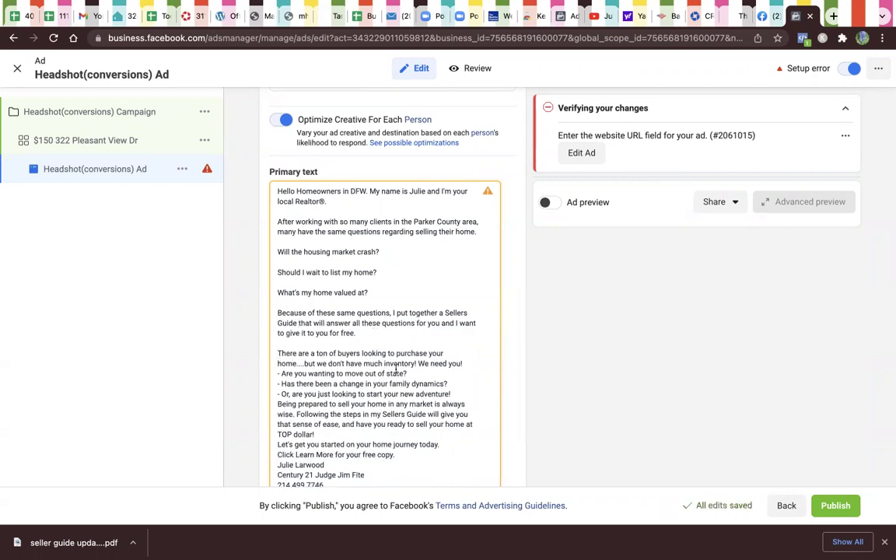
scroll(385, 377, "down", 1)
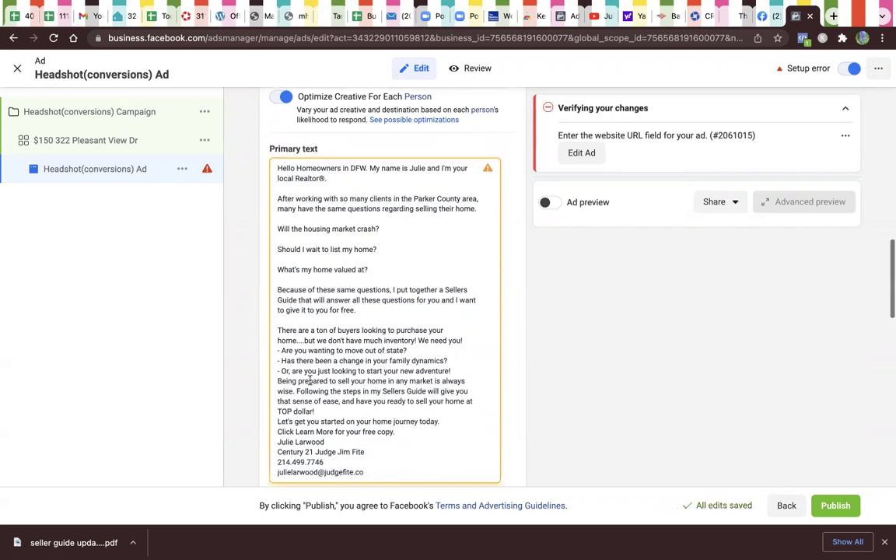
left_click(279, 380)
key("Return")
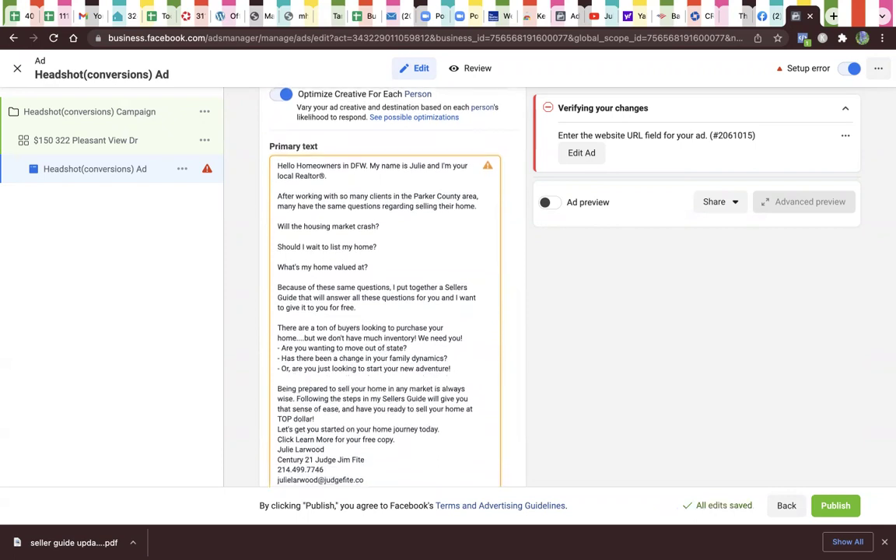
scroll(348, 398, "down", 2)
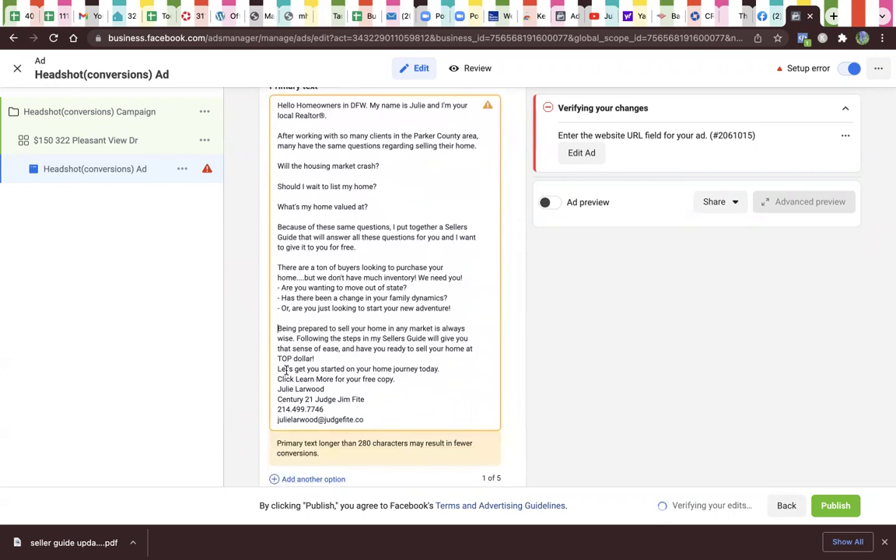
Step: Add blank lines before 'Let's get you started' and between Learn More and the signature
left_click(322, 356)
key("Return")
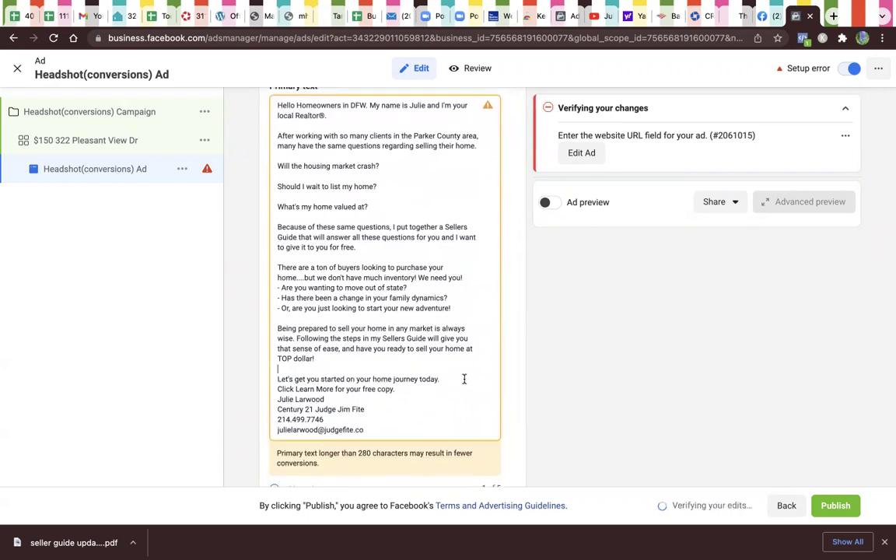
left_click(432, 389)
key("Return")
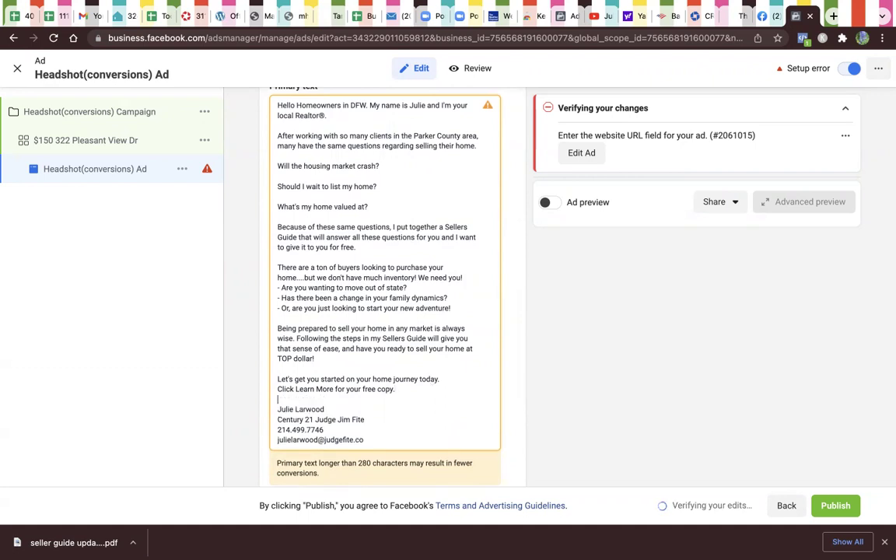
scroll(428, 379, "up", 2)
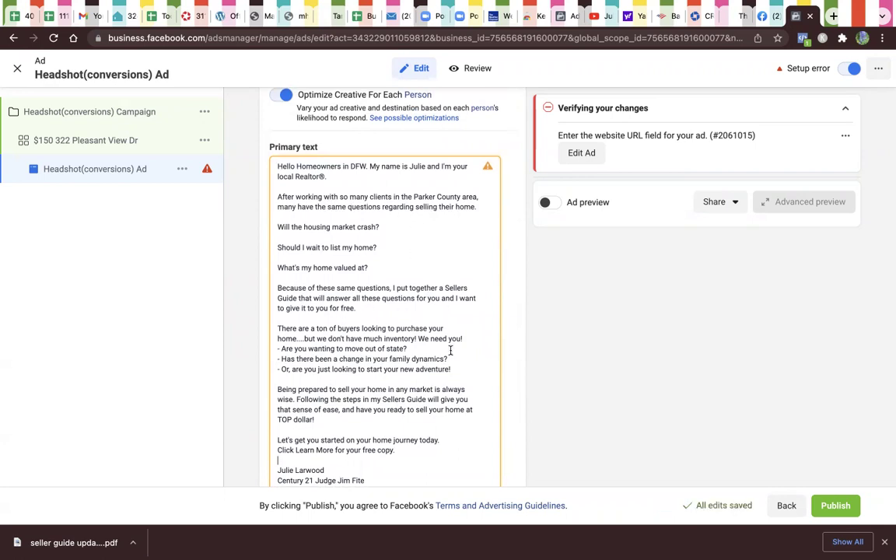
scroll(450, 350, "down", 2)
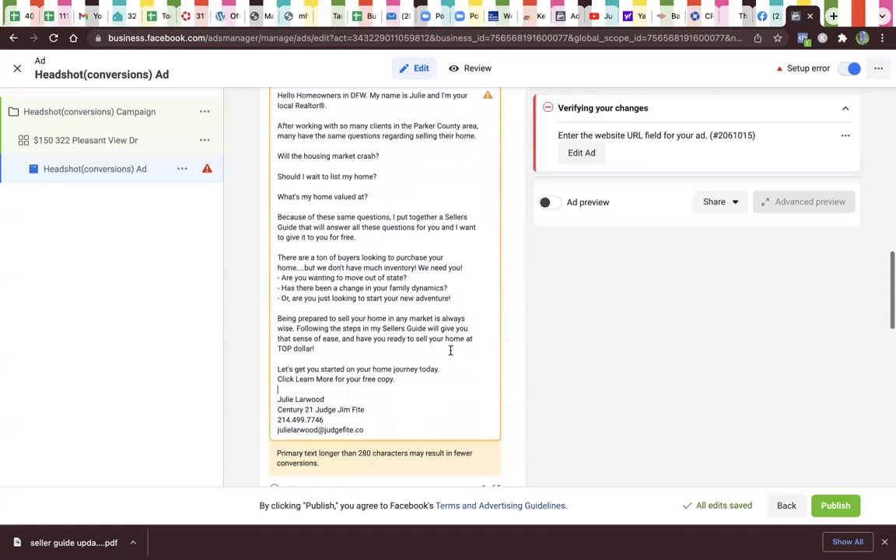
scroll(450, 350, "down", 5)
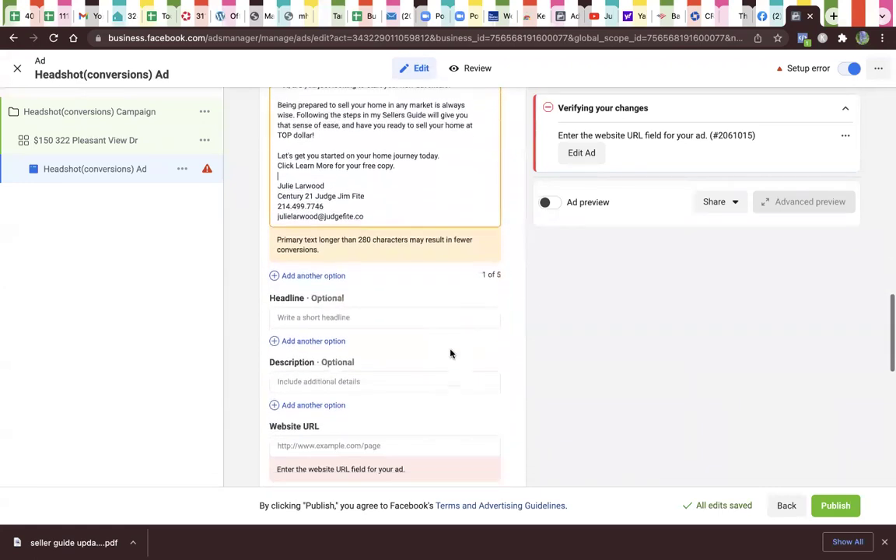
scroll(451, 354, "down", 1)
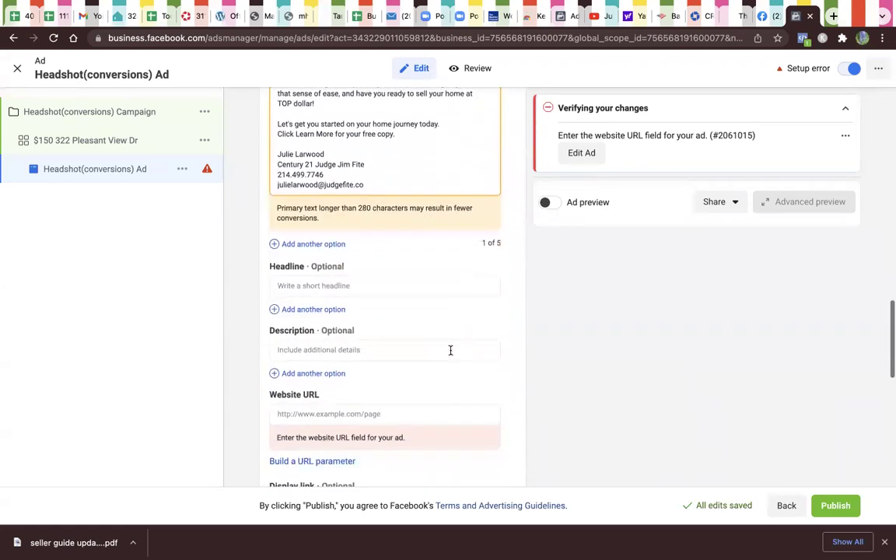
Step: Enter the headline 'Download your free Seller Guide now'
left_click(382, 287)
type("Download your free Seller Guid")
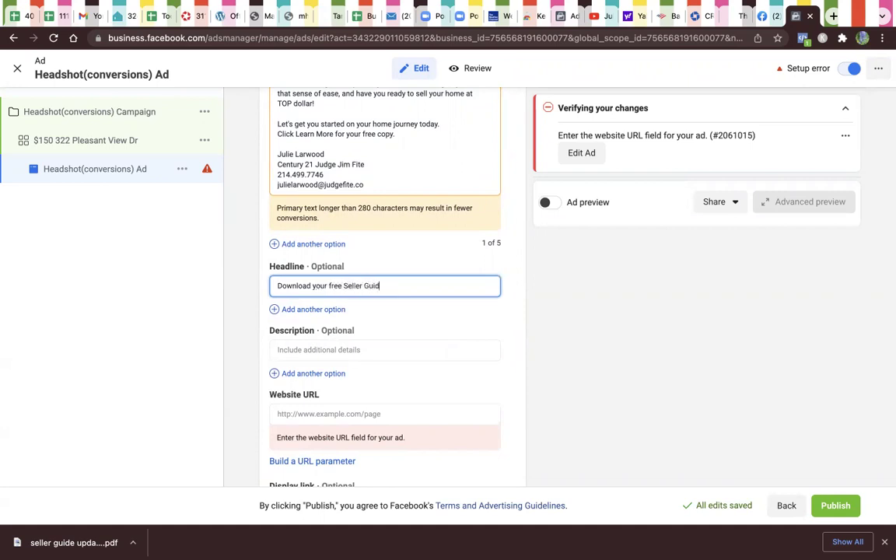
type("e now")
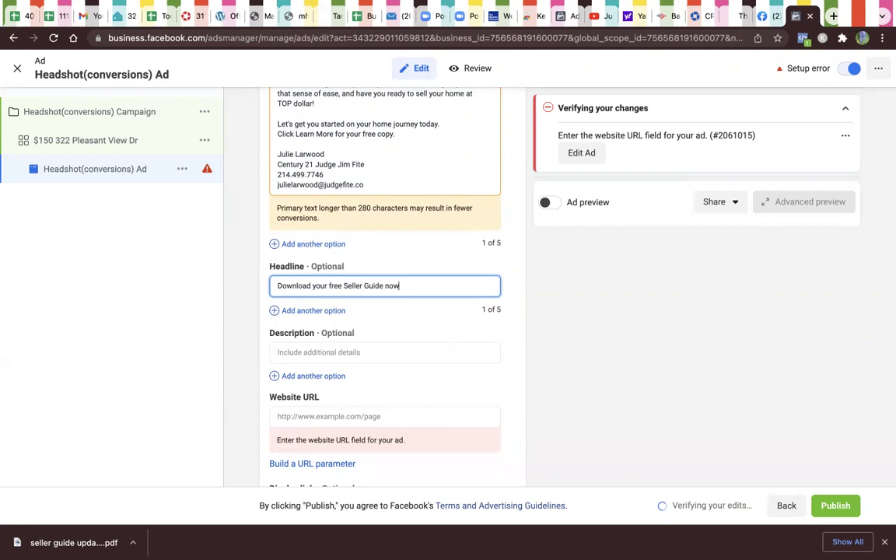
scroll(384, 342, "down", 1)
left_click(387, 380)
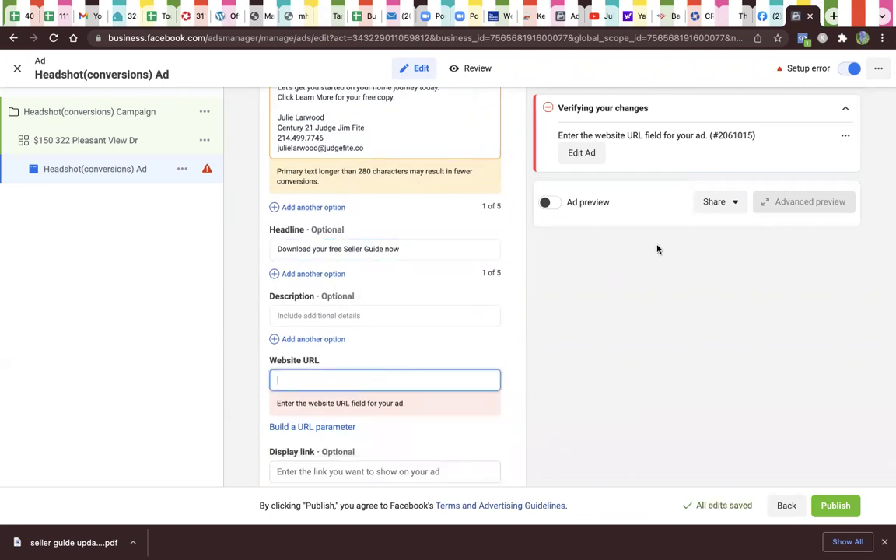
Step: Copy the full julielarwoodrealtor.com landing page address and return to Ads Manager
left_click(834, 17)
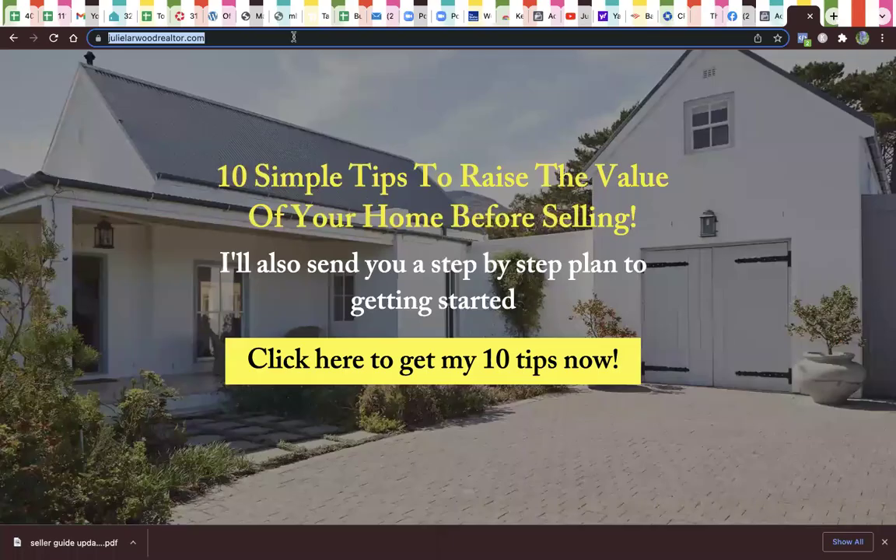
double_click(250, 38)
left_click(259, 39)
left_click_drag(260, 38, 84, 33)
key("ctrl+c")
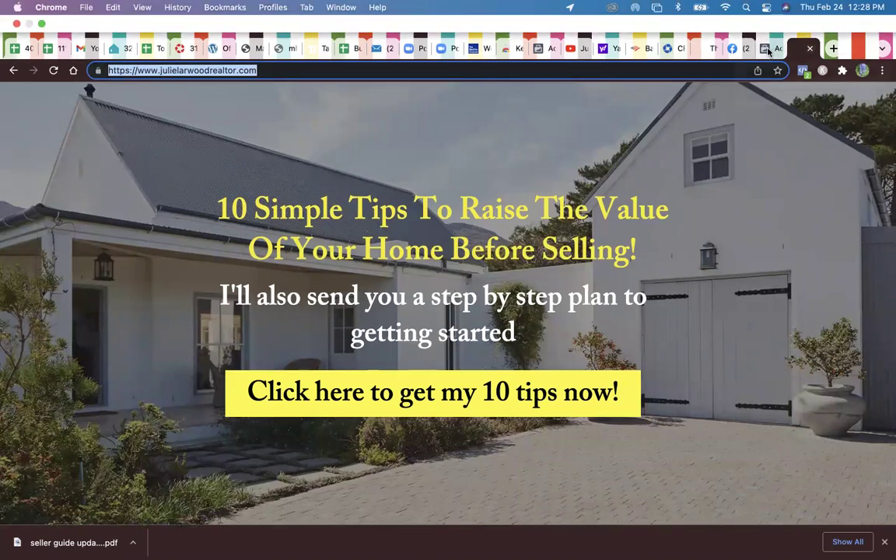
left_click(771, 16)
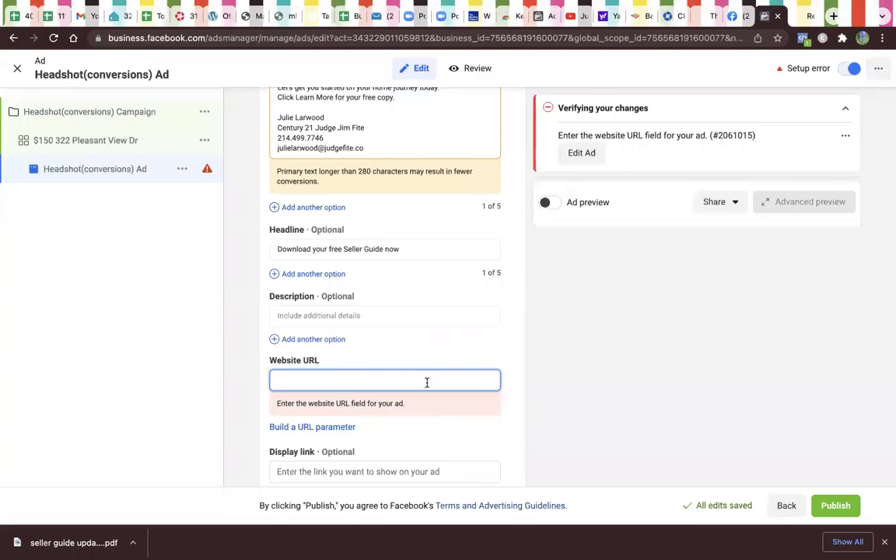
key("ctrl+v")
scroll(594, 421, "down", 3)
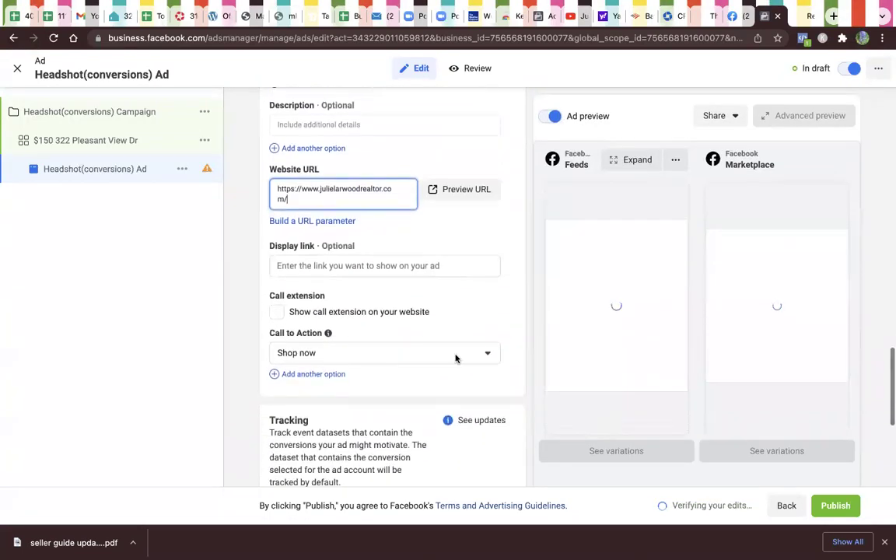
mouse_move(336, 288)
scroll(354, 303, "down", 1)
scroll(366, 317, "down", 1)
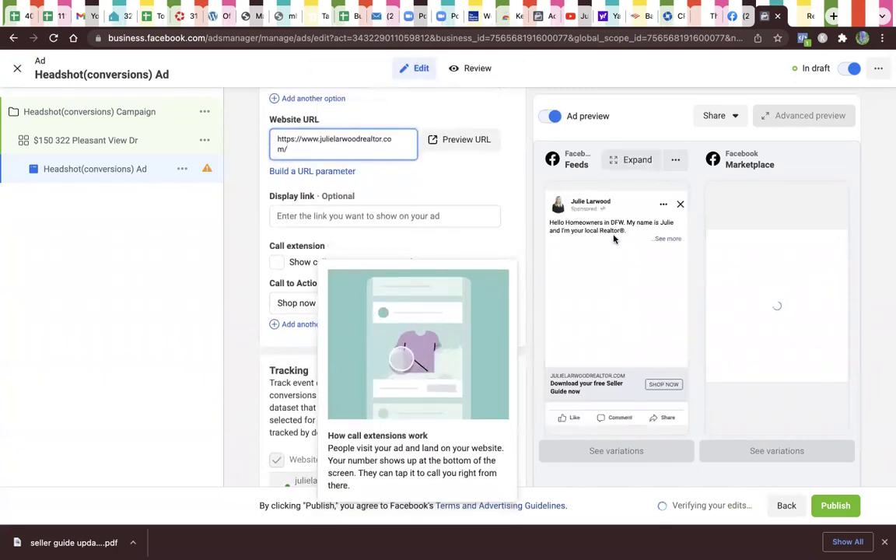
scroll(888, 270, "down", 3)
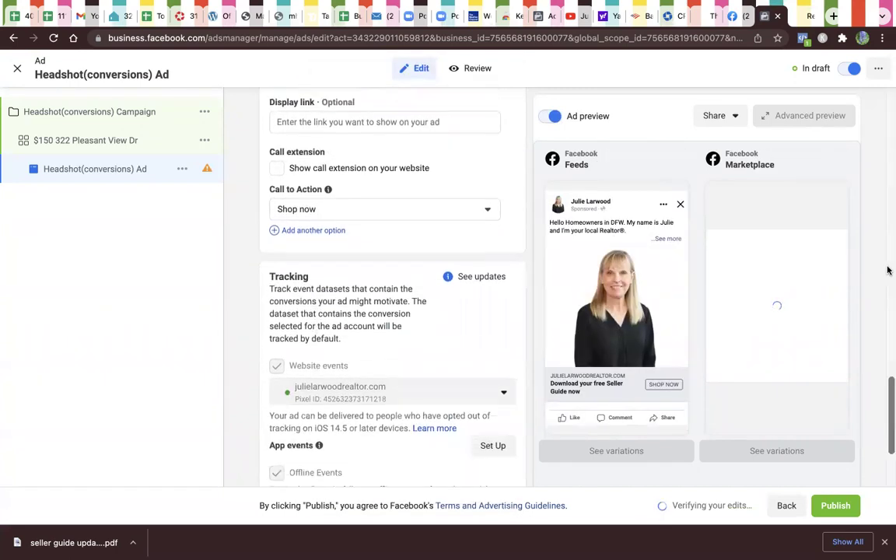
Step: Change the ad's call to action to Learn more
left_click(468, 209)
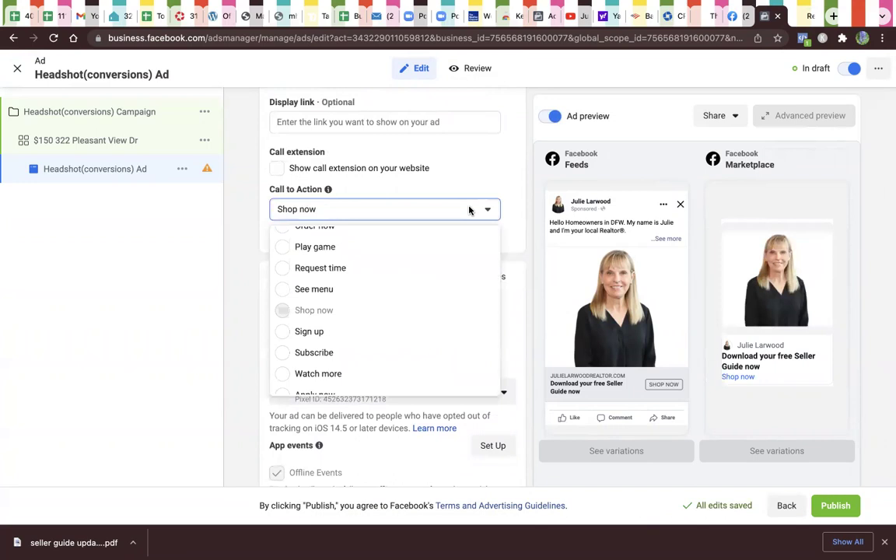
scroll(438, 263, "up", 3)
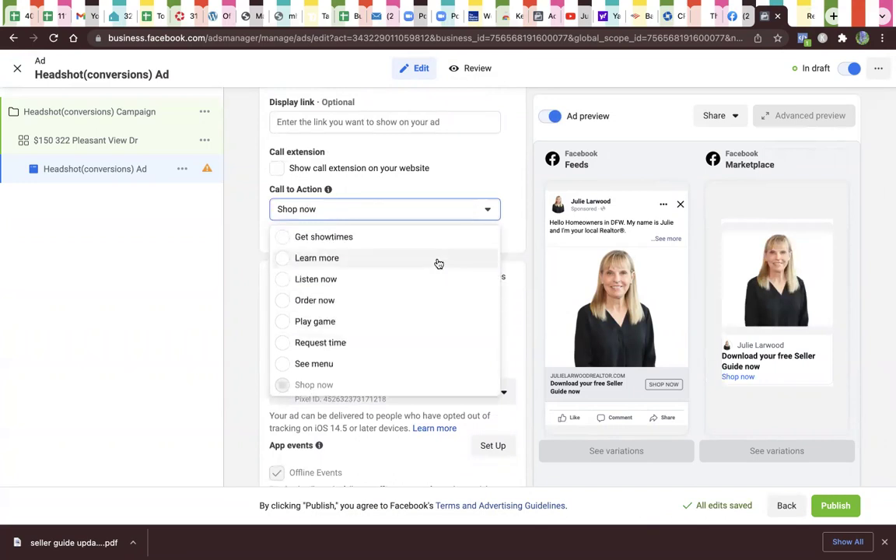
left_click(390, 259)
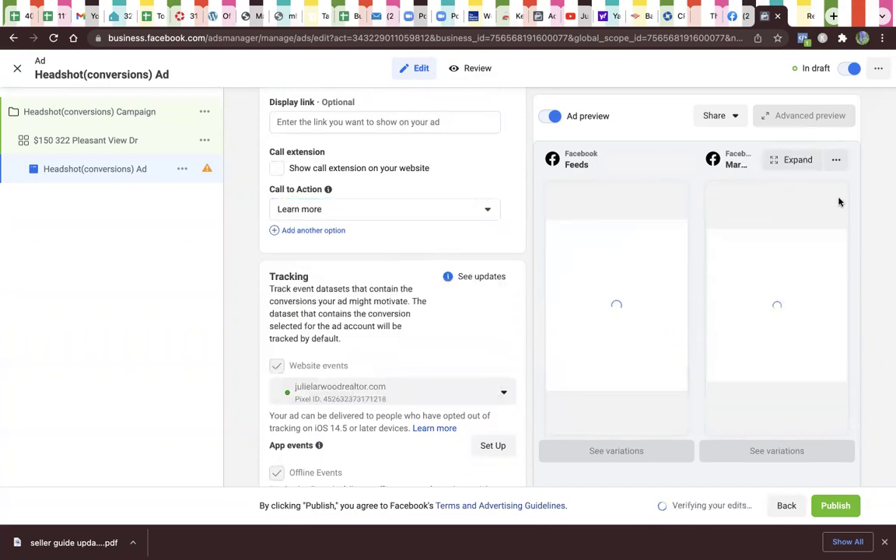
Step: Publish the campaign, ad set and ad, then go to the landing page tab
scroll(877, 226, "down", 1)
scroll(877, 226, "down", 3)
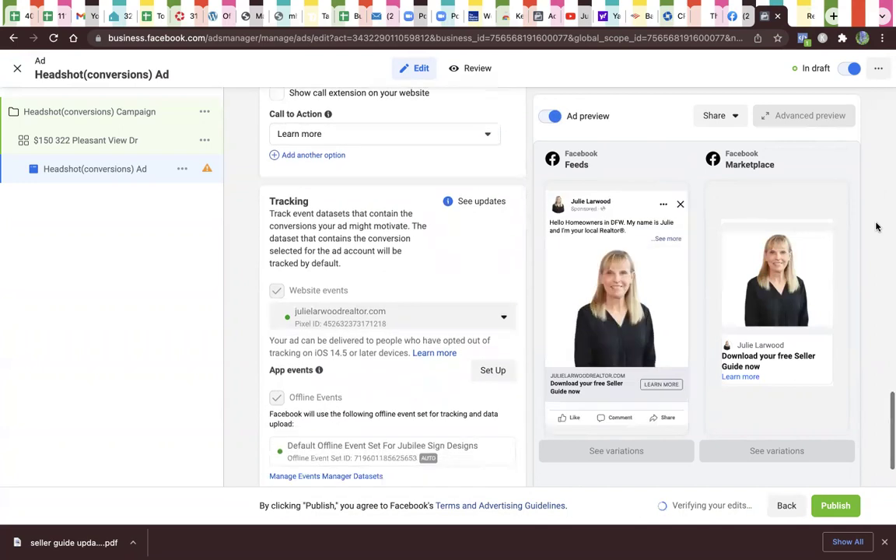
scroll(877, 227, "down", 1)
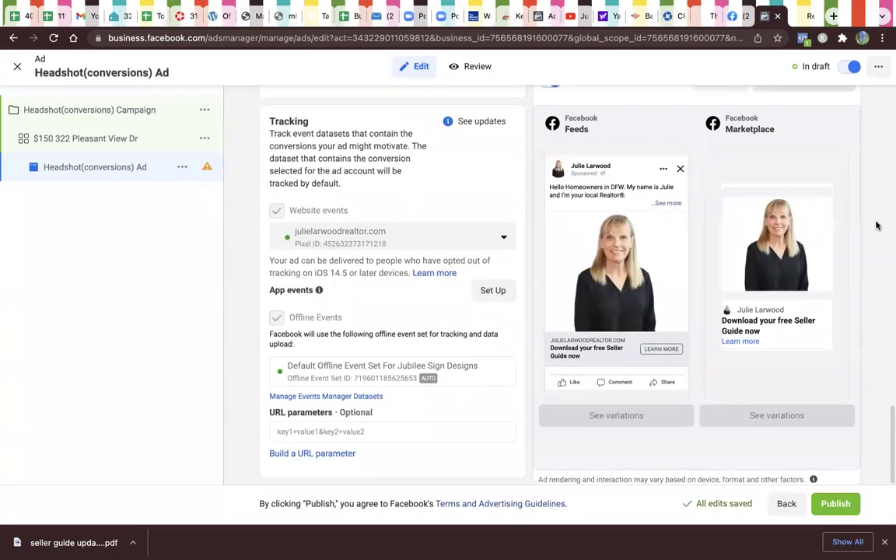
mouse_move(614, 246)
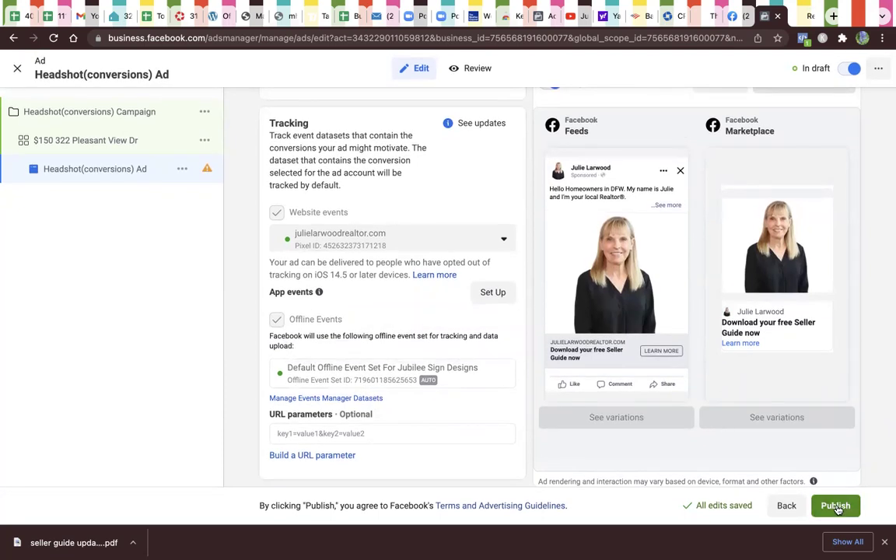
left_click(838, 507)
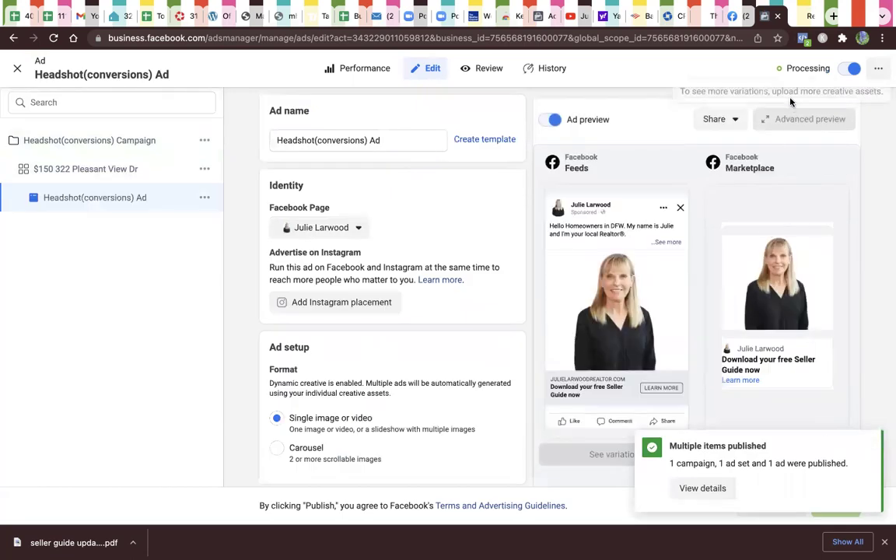
left_click(803, 17)
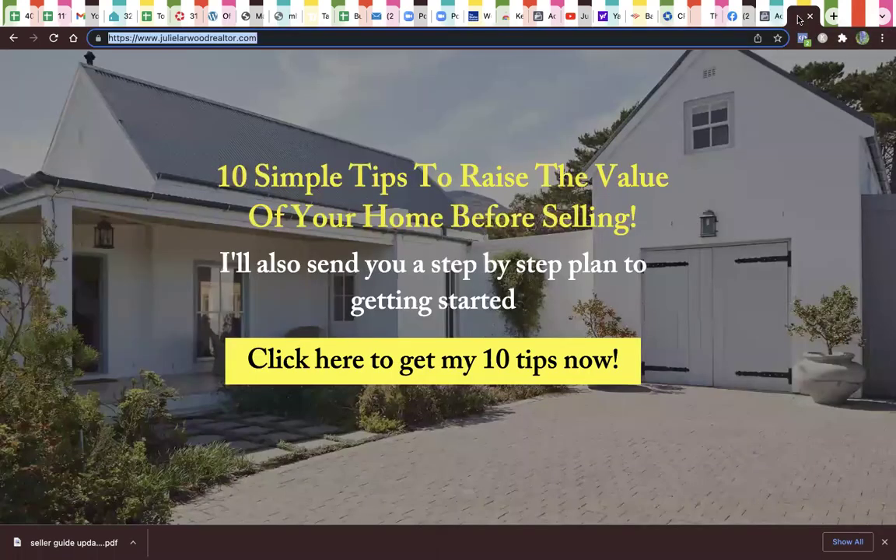
Step: Look over the Sellers Guide post for DFW homeowners on the realtor's Facebook Page
left_click(736, 16)
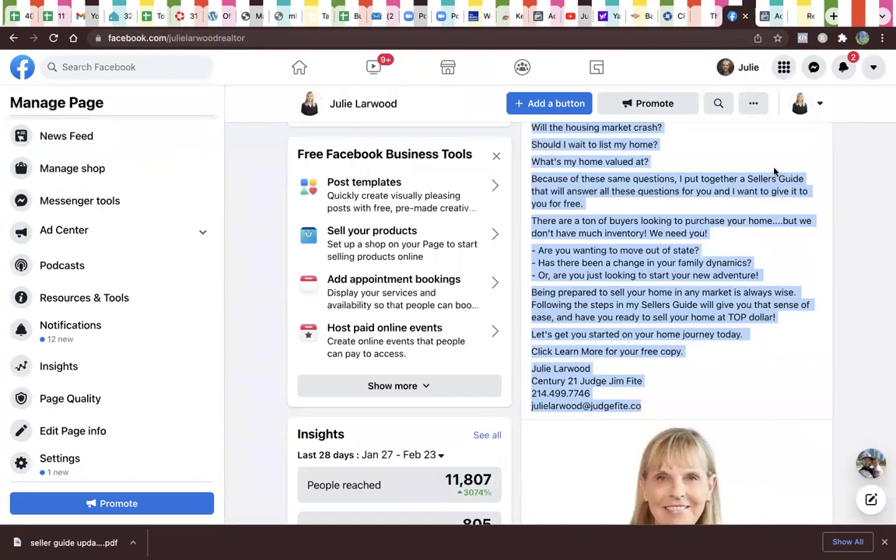
scroll(774, 171, "up", 3)
scroll(782, 186, "down", 2)
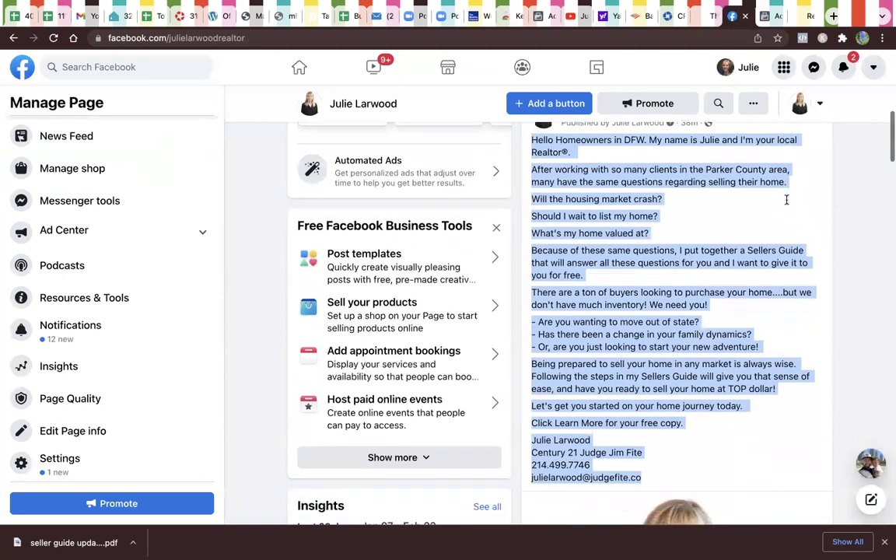
scroll(787, 200, "down", 3)
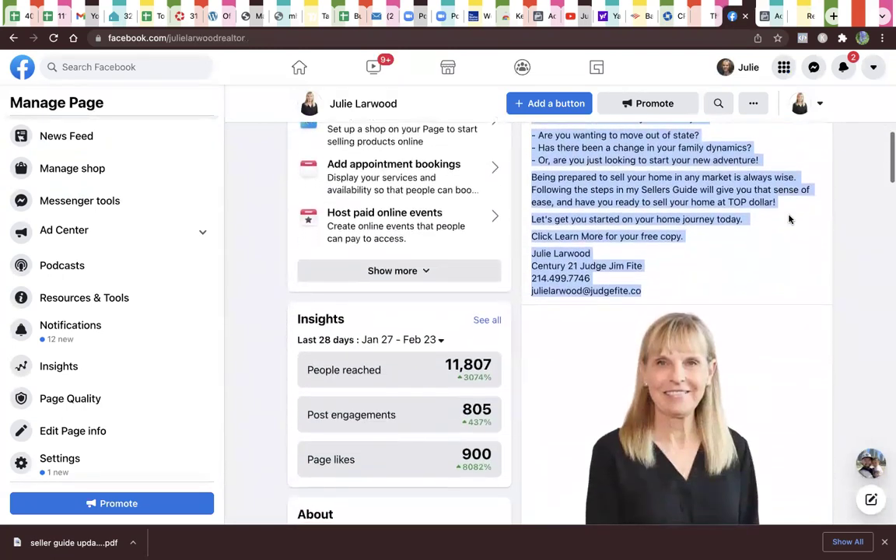
scroll(789, 221, "down", 3)
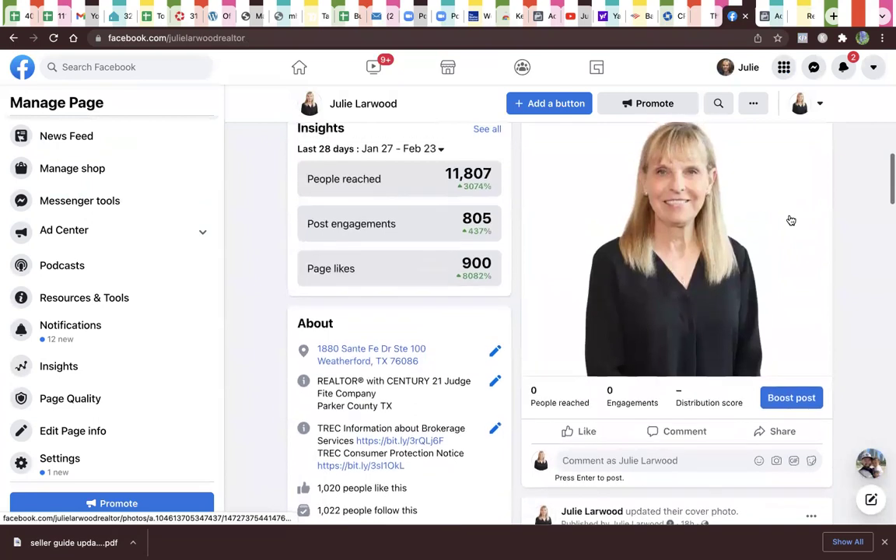
scroll(791, 221, "up", 8)
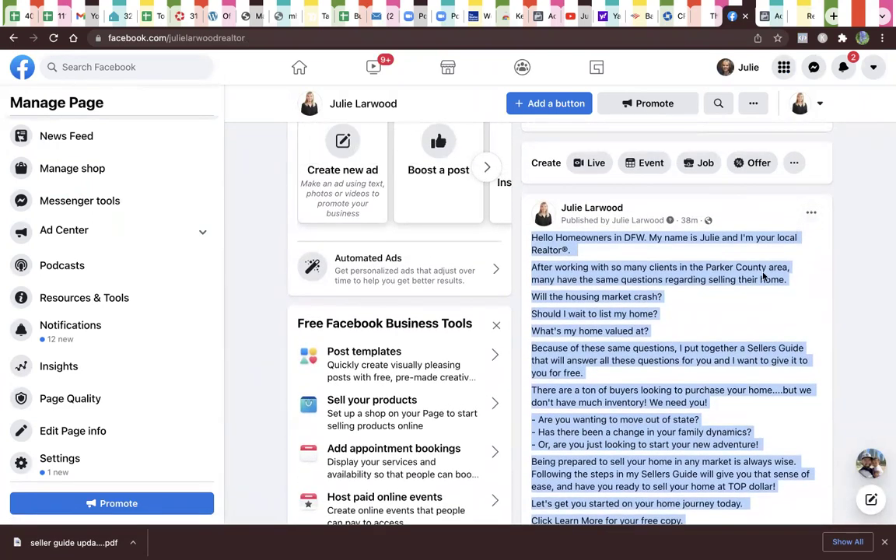
scroll(762, 274, "down", 3)
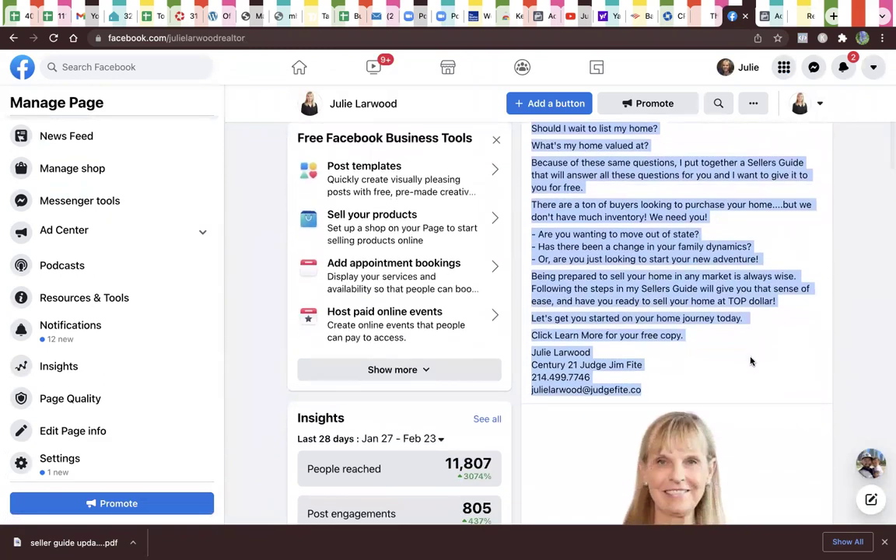
scroll(751, 361, "down", 1)
left_click(662, 343)
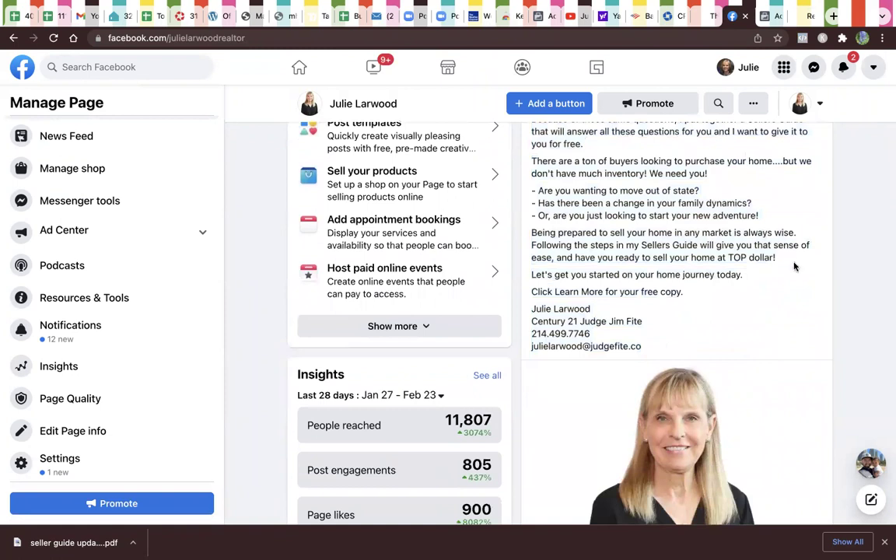
scroll(795, 266, "up", 15)
scroll(817, 434, "down", 3)
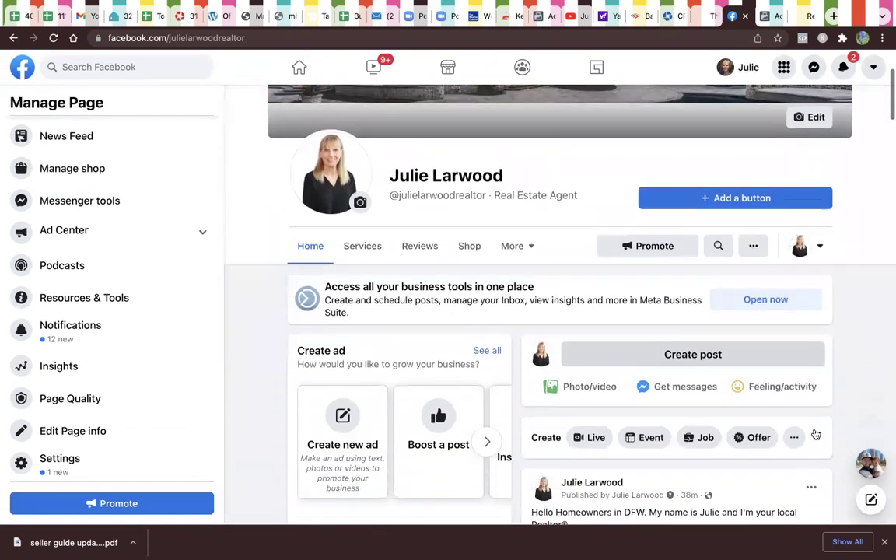
Step: Edit the post, replacing 'Learn More' with 'here' in the closing line, and save it
left_click(810, 438)
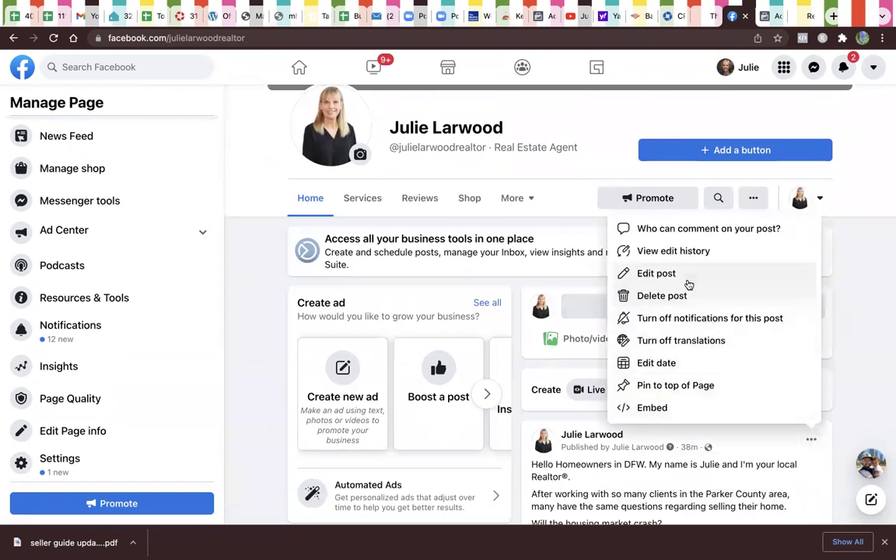
left_click(623, 273)
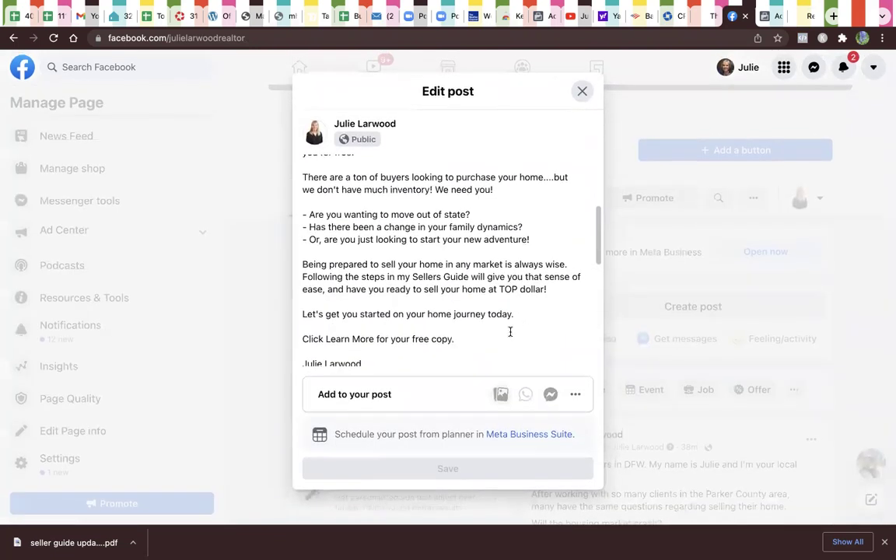
key("Return")
type("https://www.julielarwoodrealtor.com/")
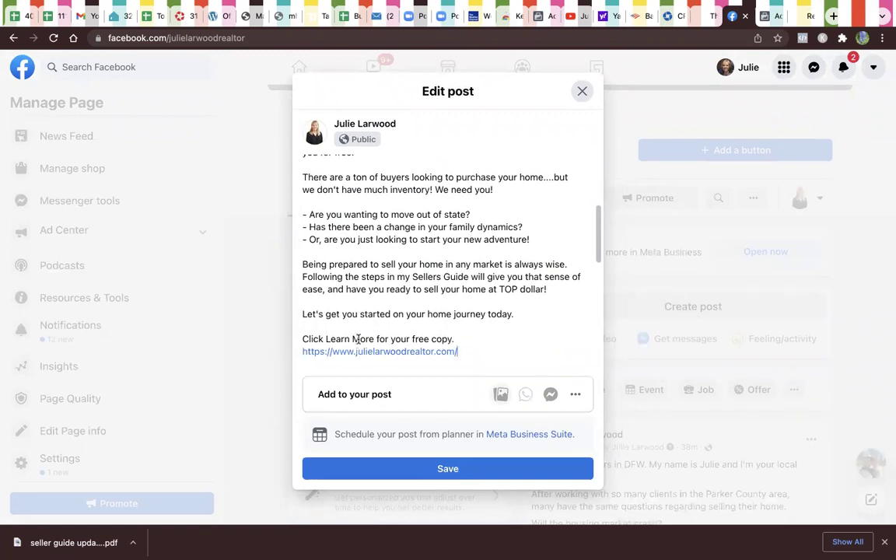
left_click_drag(375, 340, 323, 333)
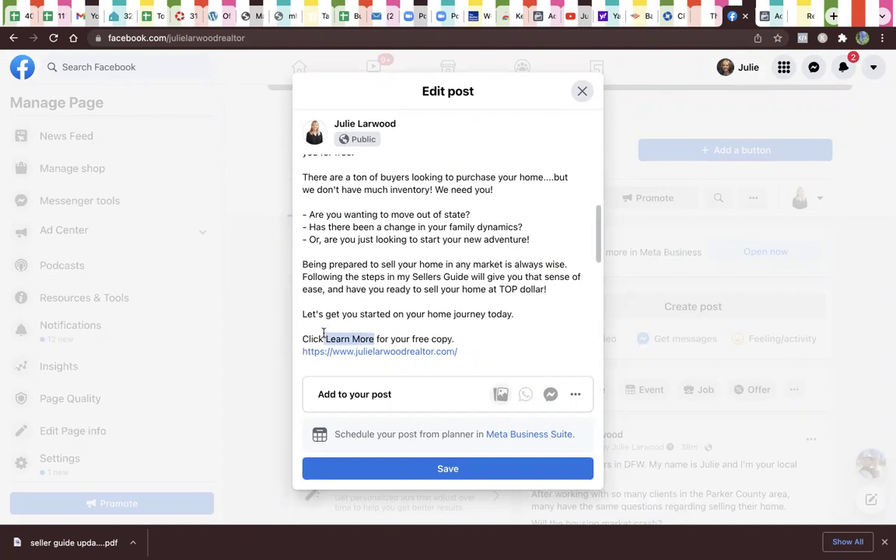
type("here")
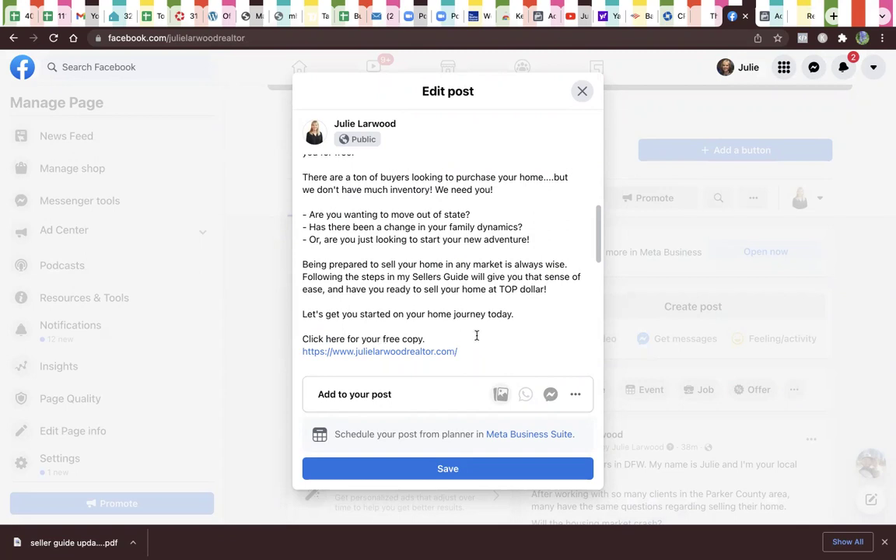
left_click(477, 469)
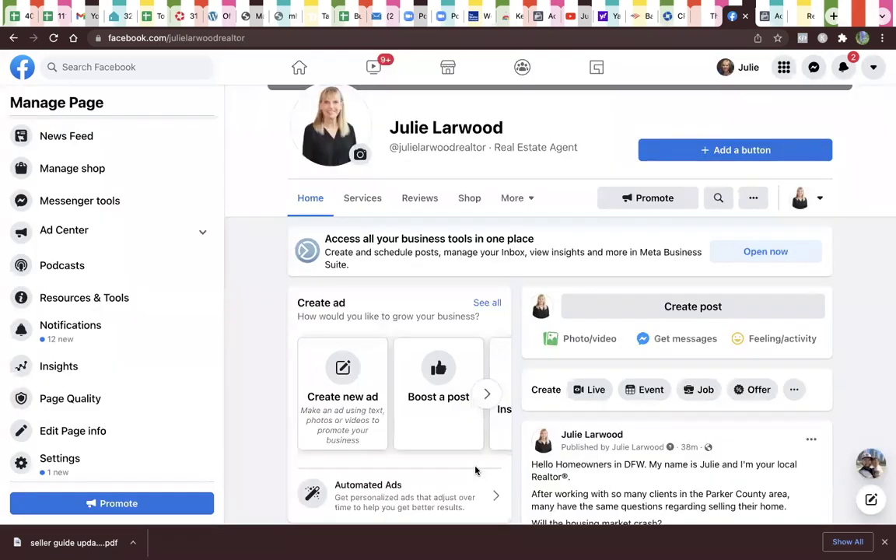
Step: Check the updated post, then return to the Headshot(conversions) ad editor
scroll(477, 470, "down", 4)
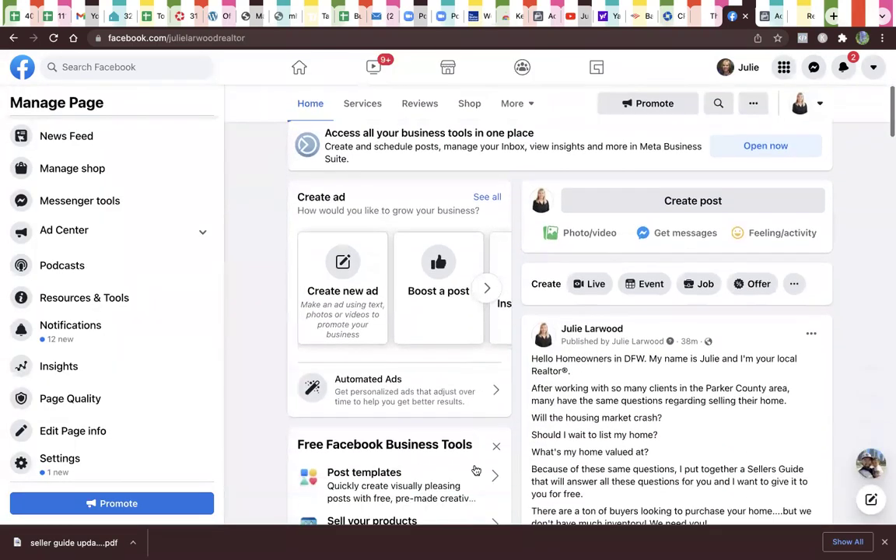
scroll(476, 470, "down", 3)
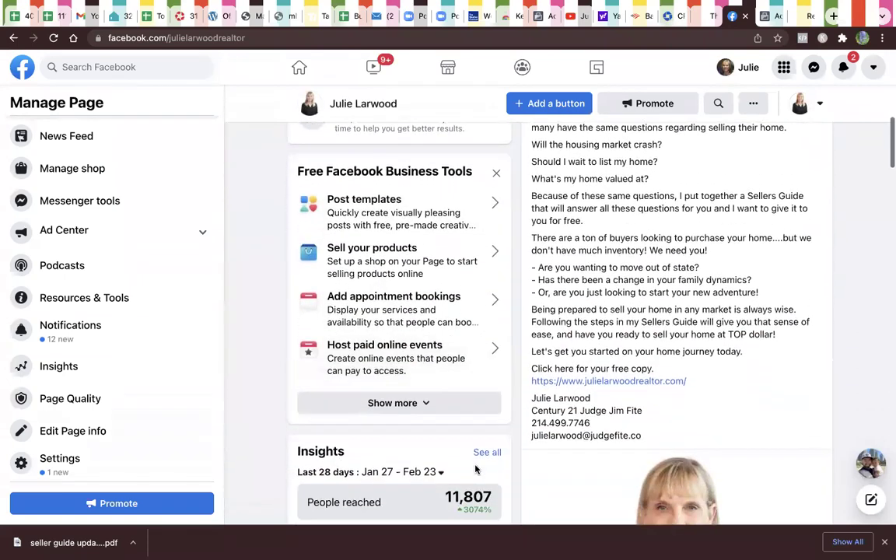
scroll(476, 470, "up", 2)
scroll(476, 470, "up", 4)
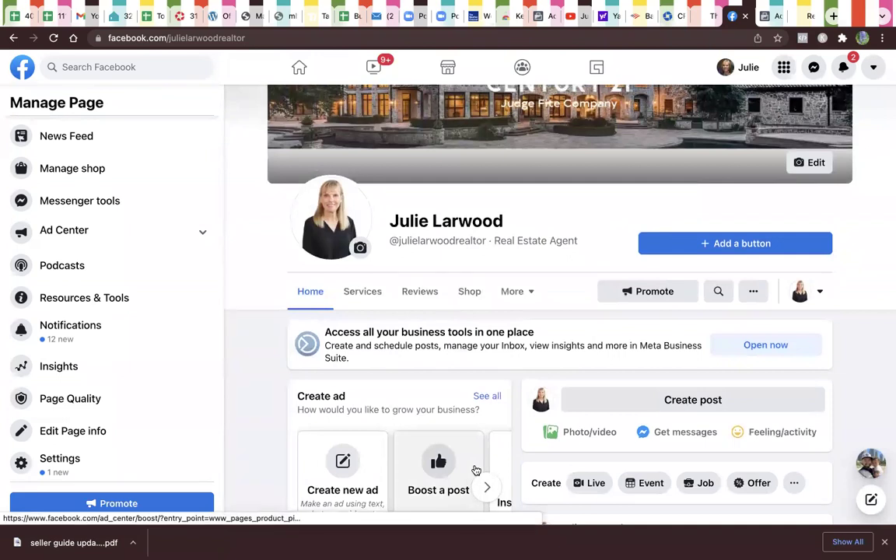
mouse_move(631, 7)
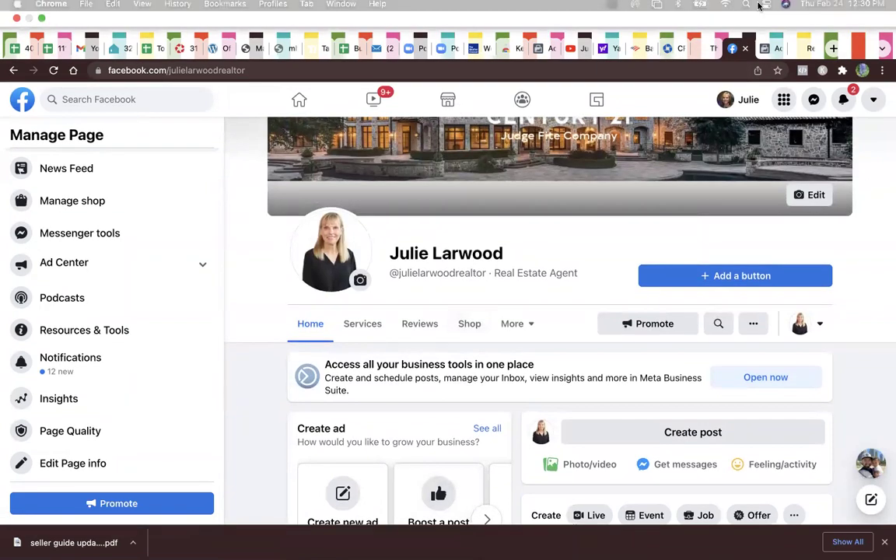
left_click(770, 49)
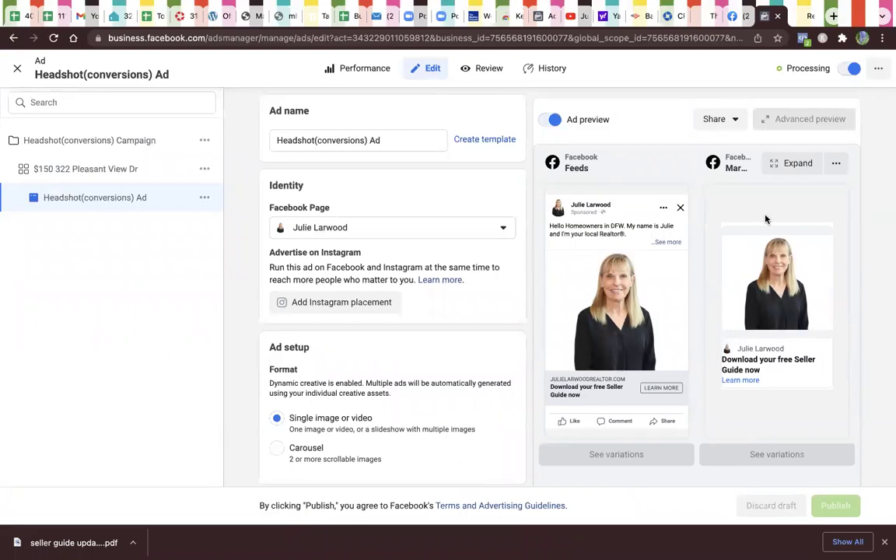
Step: Remove ' Ad' from the ad name so it reads 'Headshot(conversions)'
left_click_drag(402, 141, 252, 123)
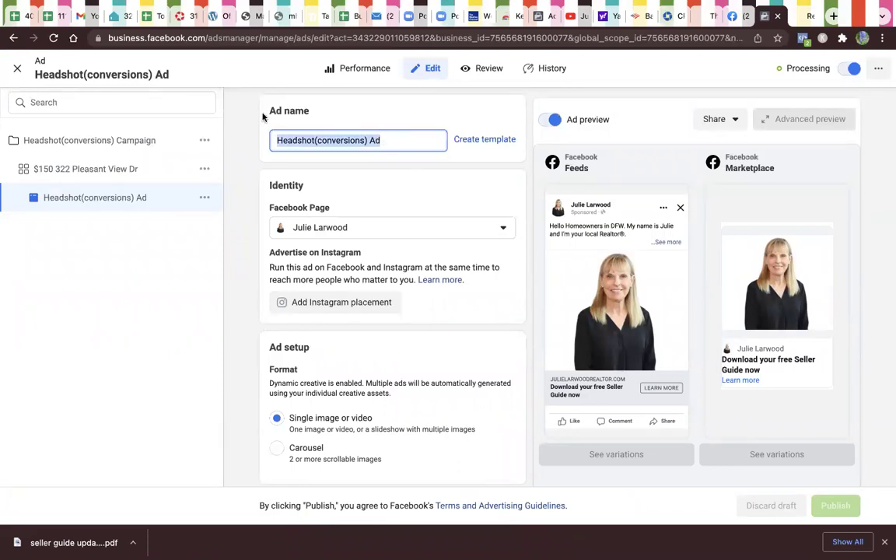
left_click(394, 137)
key("BackSpace")
key("BackSpace")
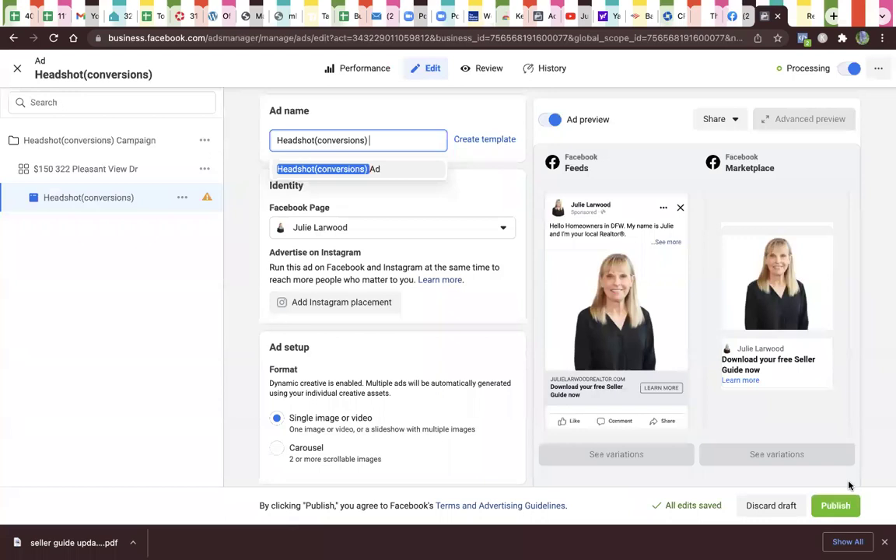
Step: Publish the renamed ad into review and close the editor back to the ads list
left_click(837, 506)
left_click(836, 506)
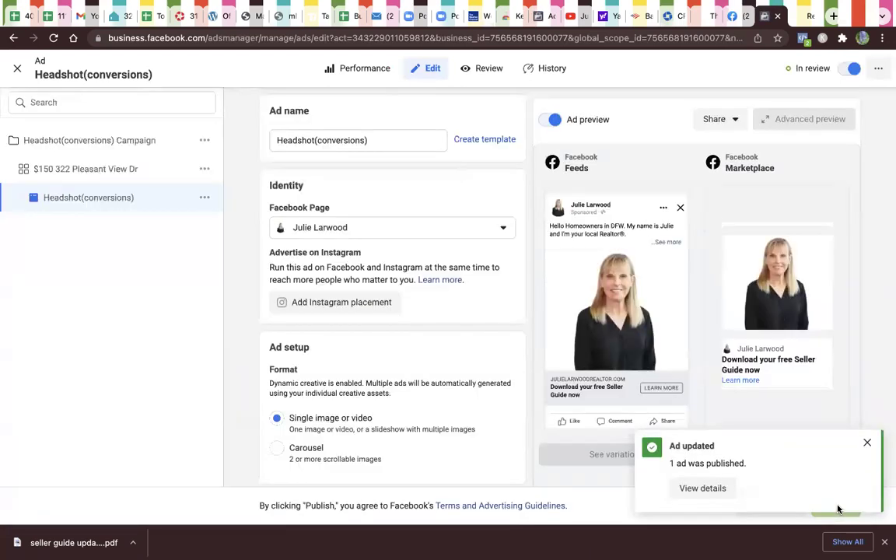
left_click(867, 442)
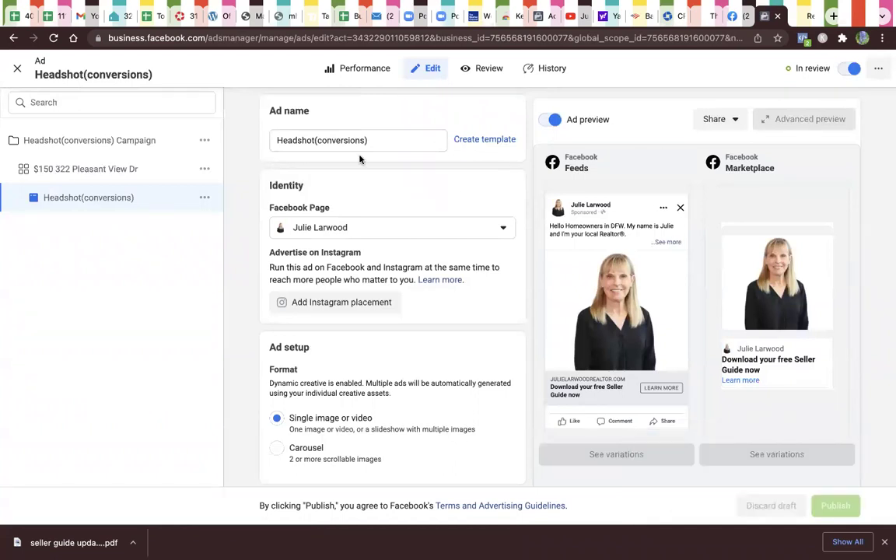
left_click(17, 68)
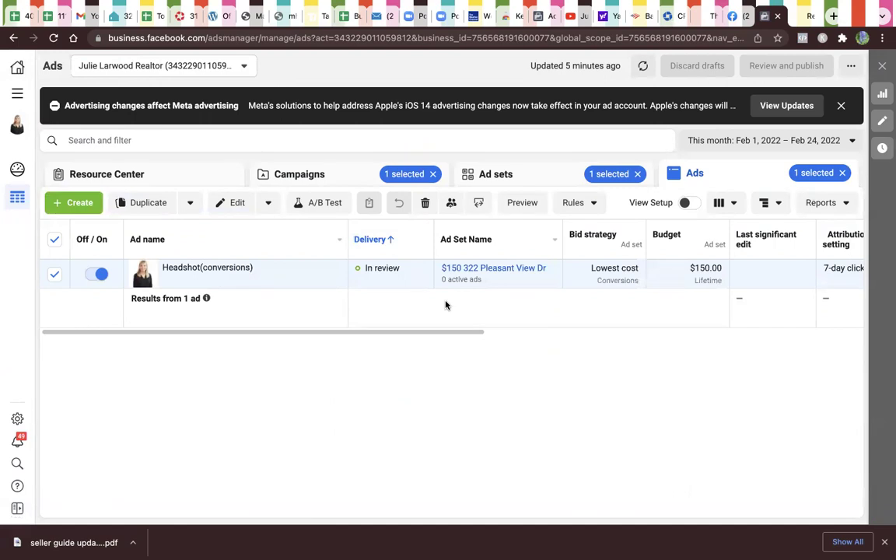
Step: From the Ads list, reopen Headshot(conversions) for editing and show its Share preview options
left_click(333, 175)
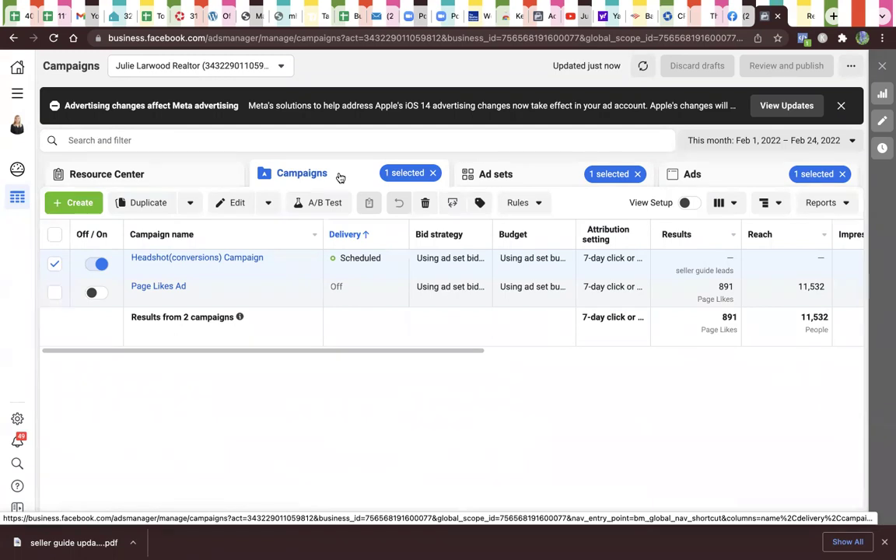
mouse_move(251, 262)
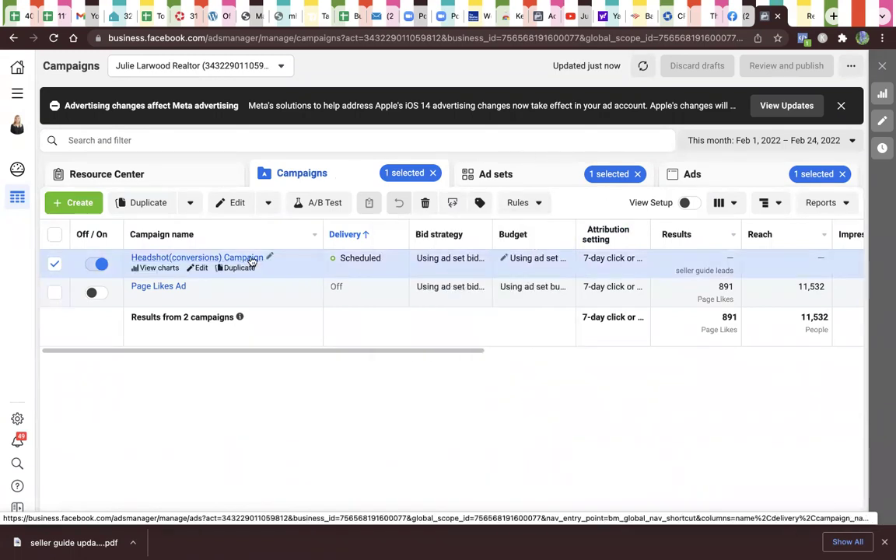
left_click(718, 173)
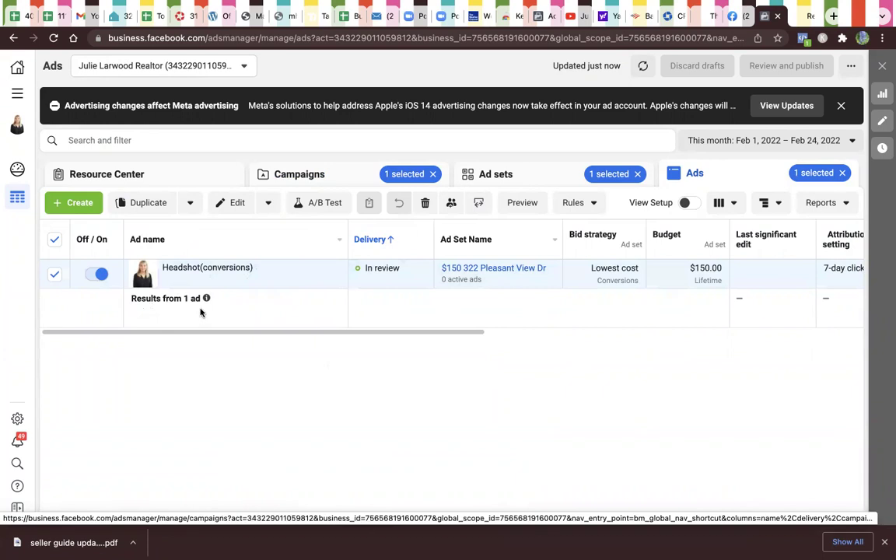
left_click(232, 279)
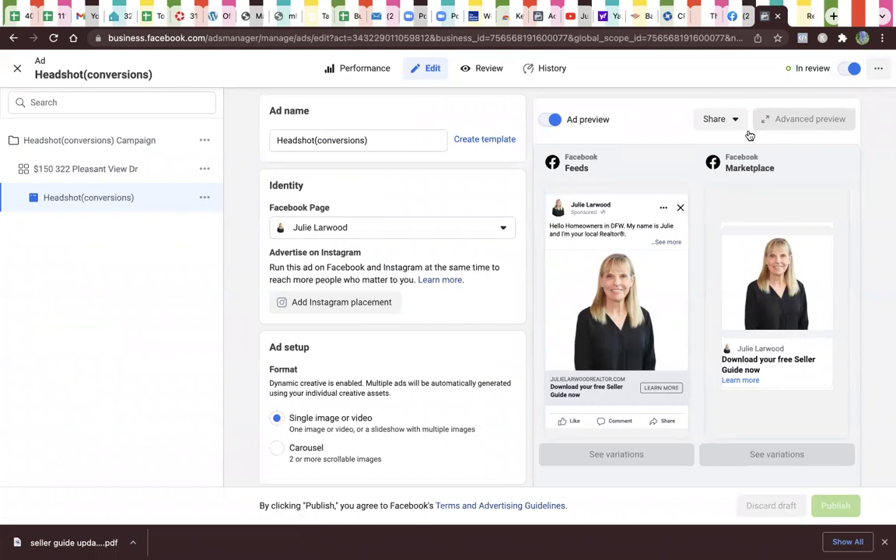
left_click(734, 121)
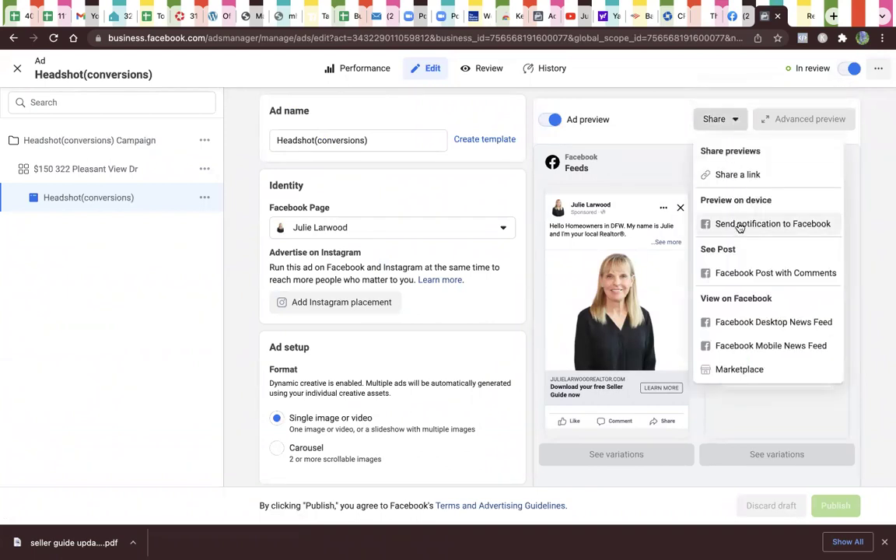
left_click(736, 327)
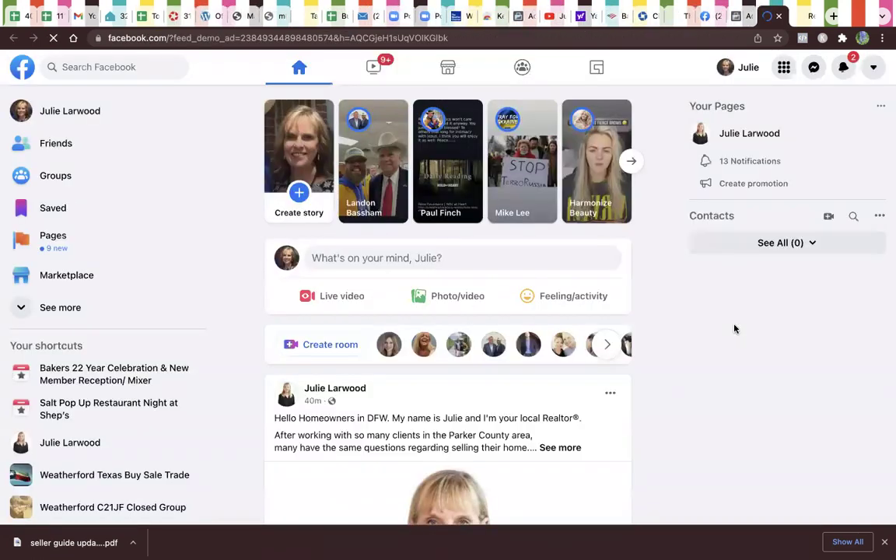
scroll(636, 408, "down", 1)
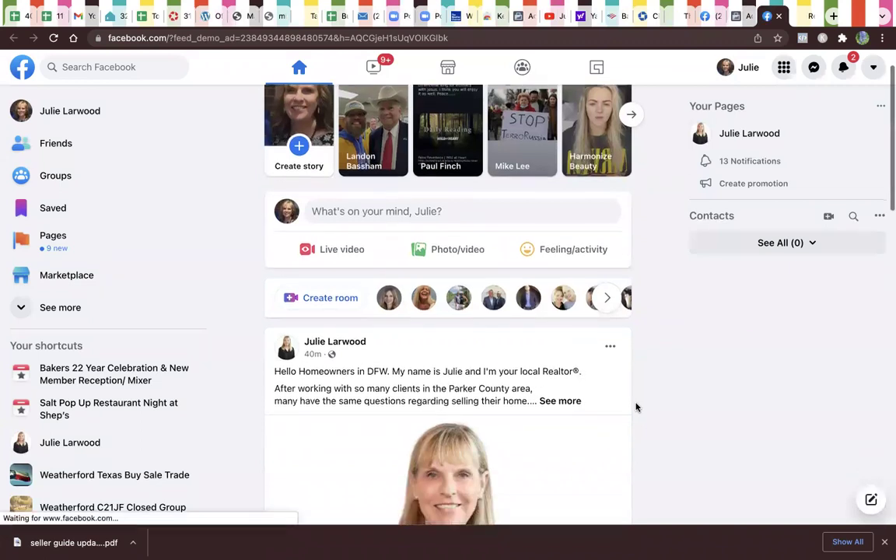
left_click(576, 402)
scroll(577, 418, "down", 5)
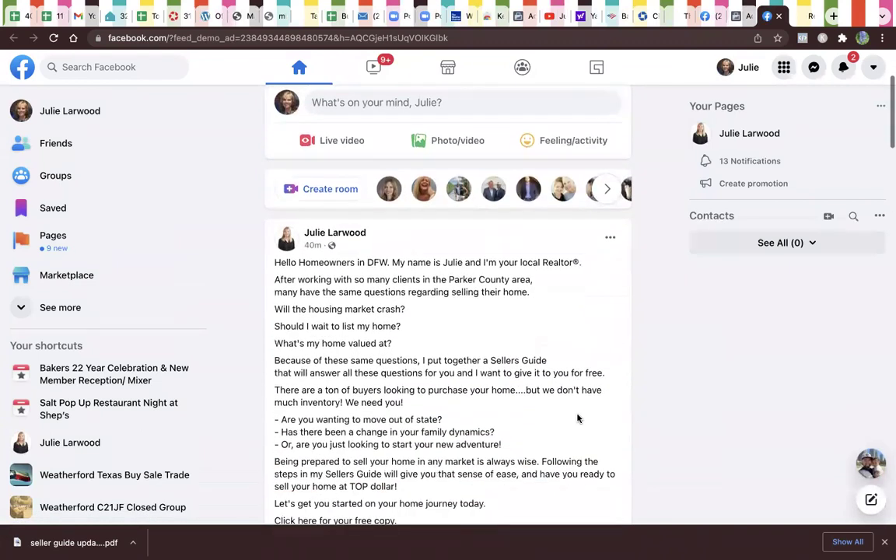
scroll(578, 416, "up", 2)
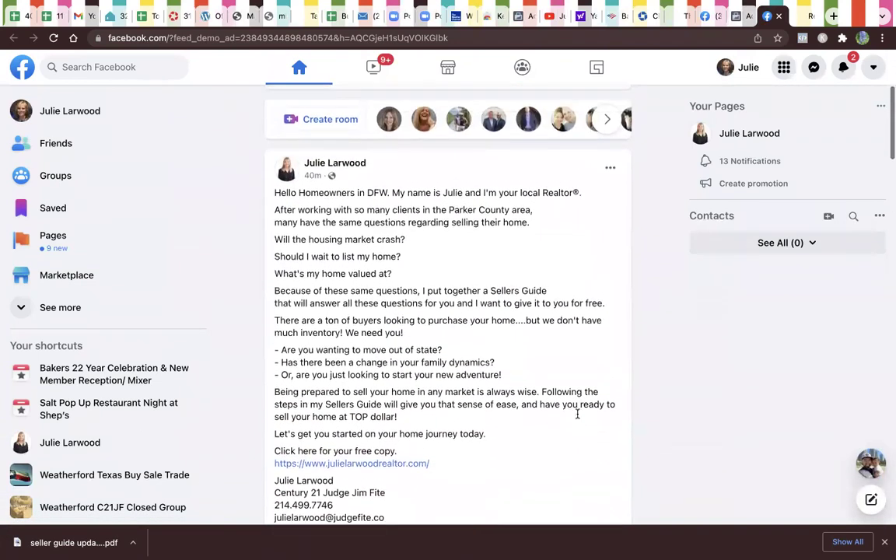
scroll(578, 414, "down", 2)
scroll(577, 414, "down", 7)
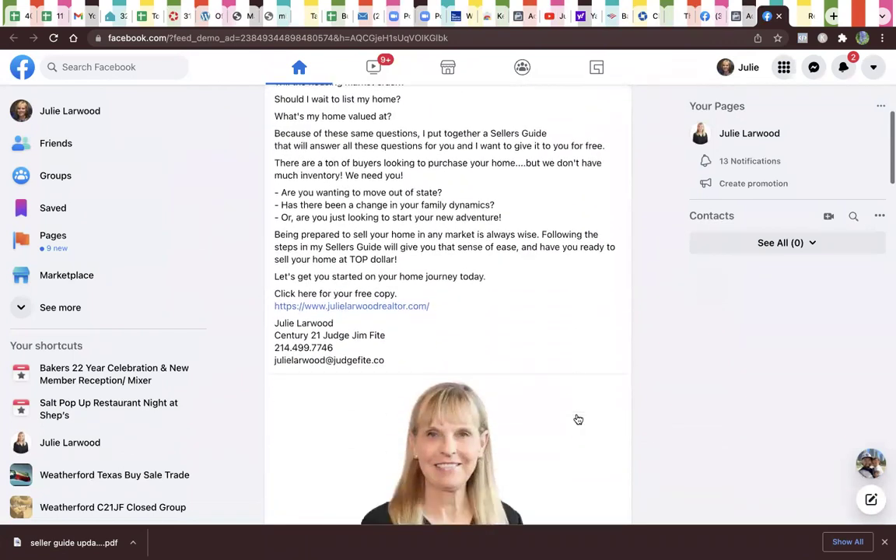
scroll(577, 418, "down", 1)
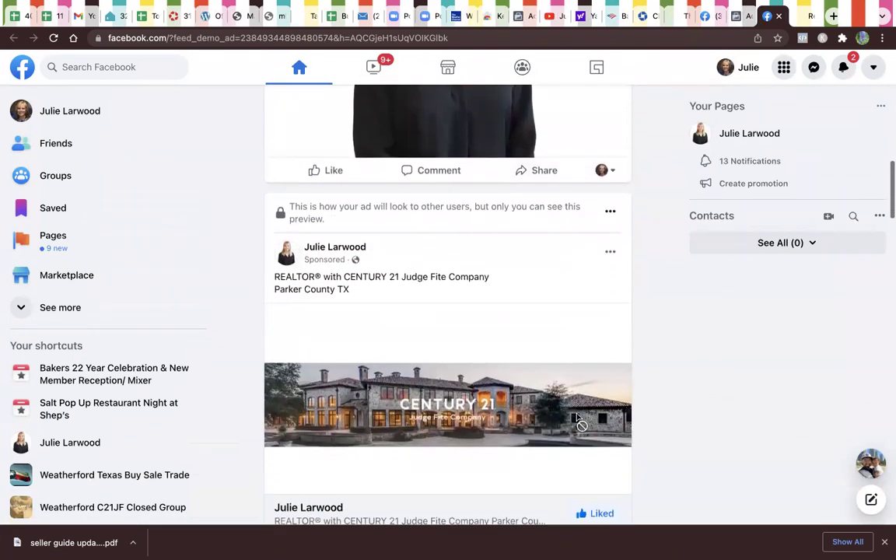
scroll(577, 418, "down", 1)
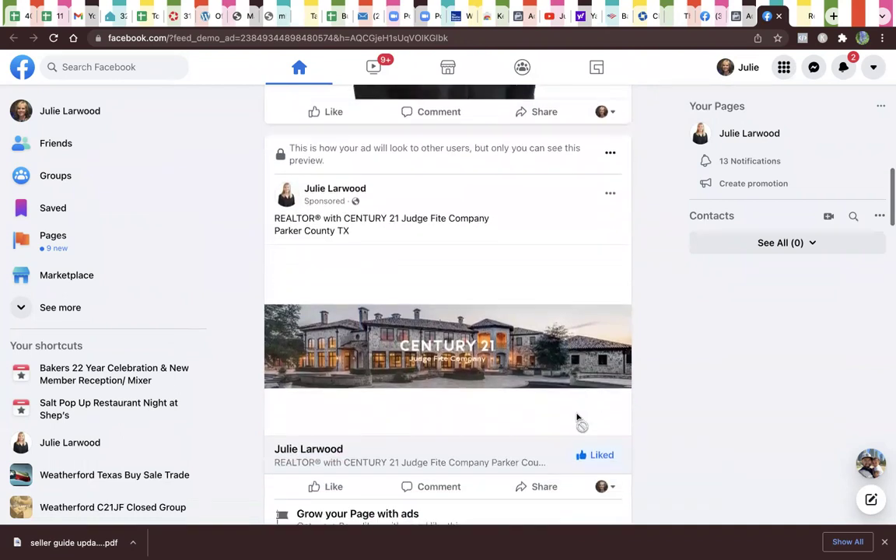
scroll(577, 419, "up", 3)
scroll(577, 419, "up", 7)
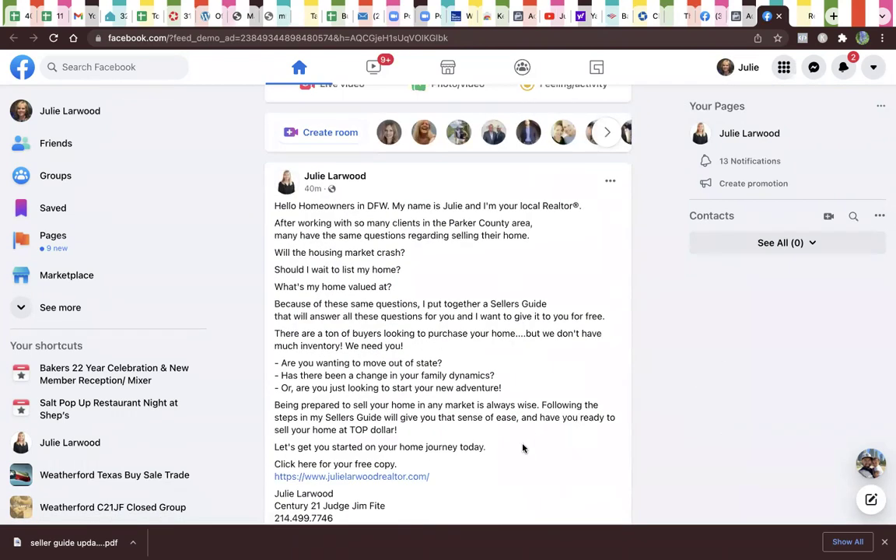
scroll(530, 460, "down", 7)
scroll(533, 465, "up", 9)
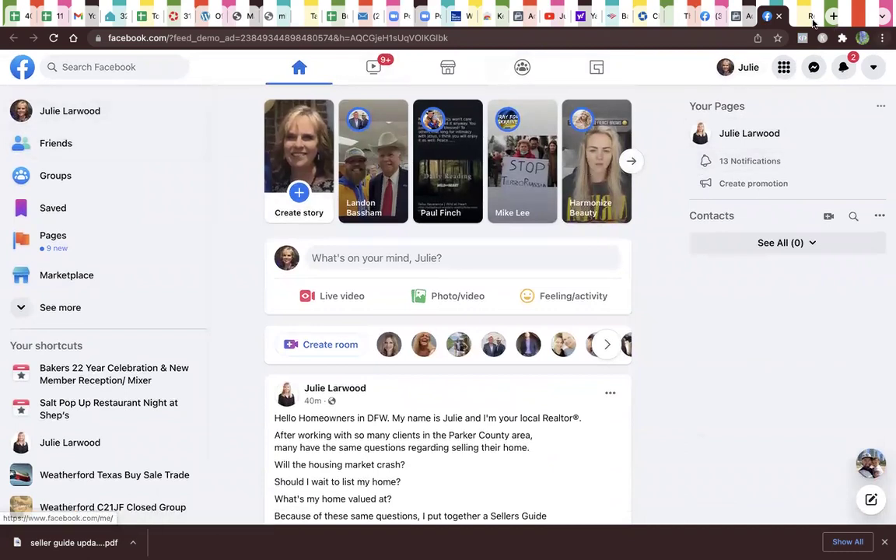
key("super+w")
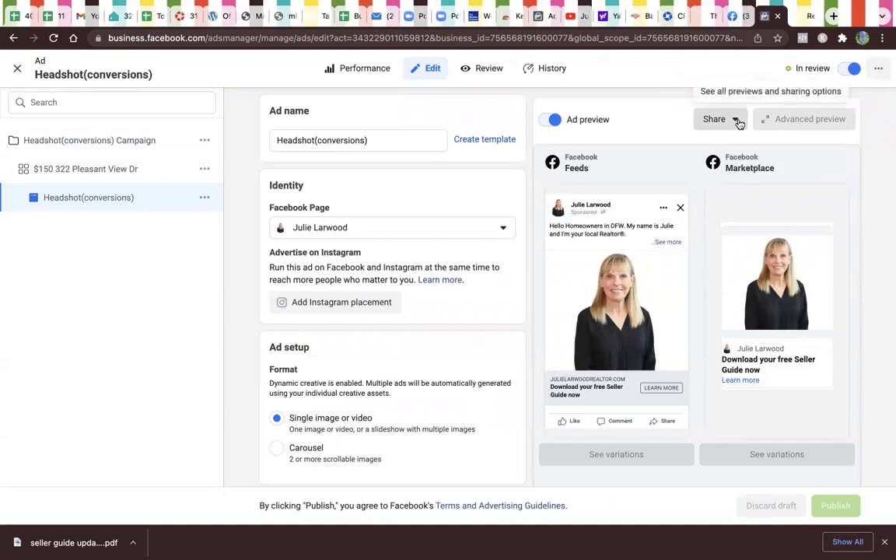
Step: Preview the ad in the Facebook Desktop News Feed and scroll to the sponsored post
left_click(737, 121)
left_click(736, 321)
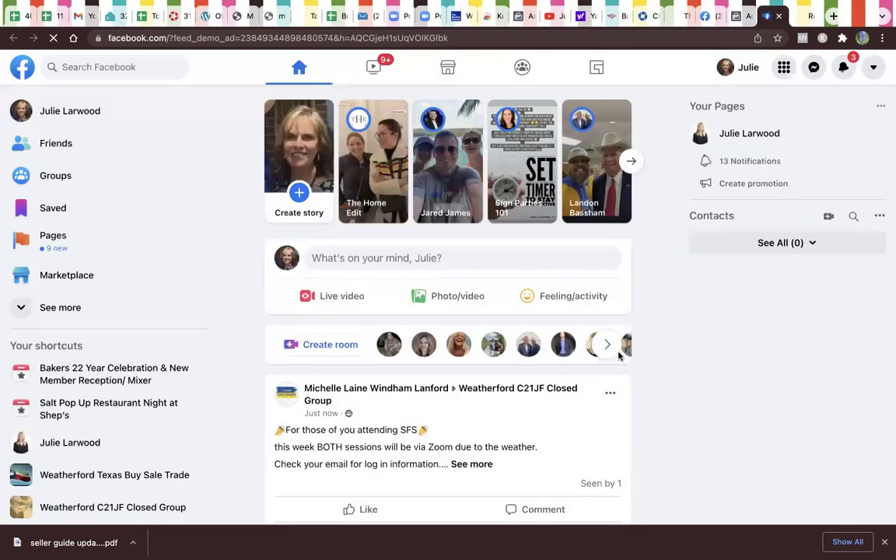
scroll(616, 397, "down", 3)
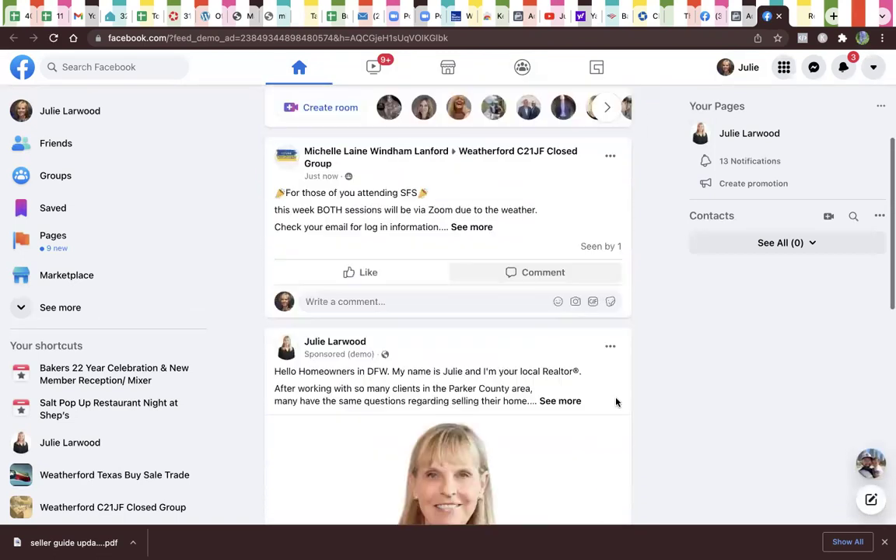
scroll(616, 402, "down", 3)
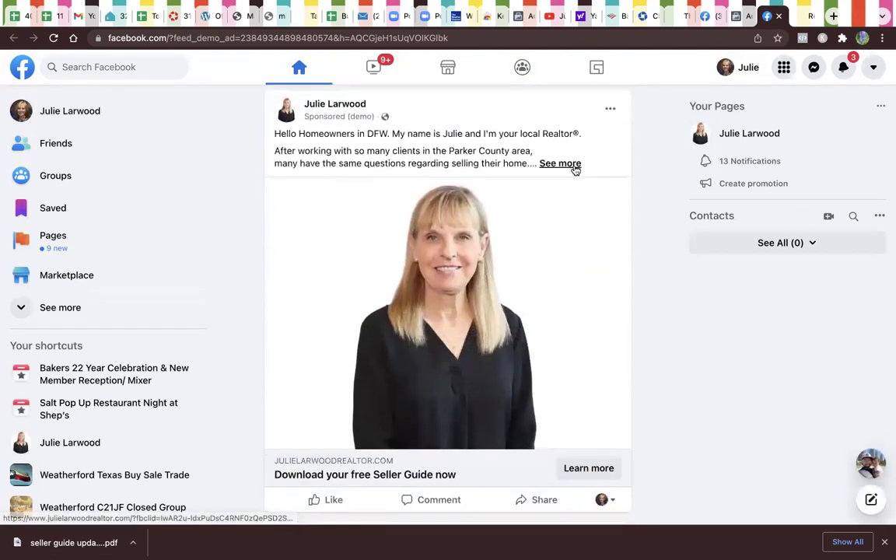
Step: Expand the ad's full text with See more, then follow Learn more to the seller-guide page
left_click(575, 165)
scroll(603, 259, "down", 5)
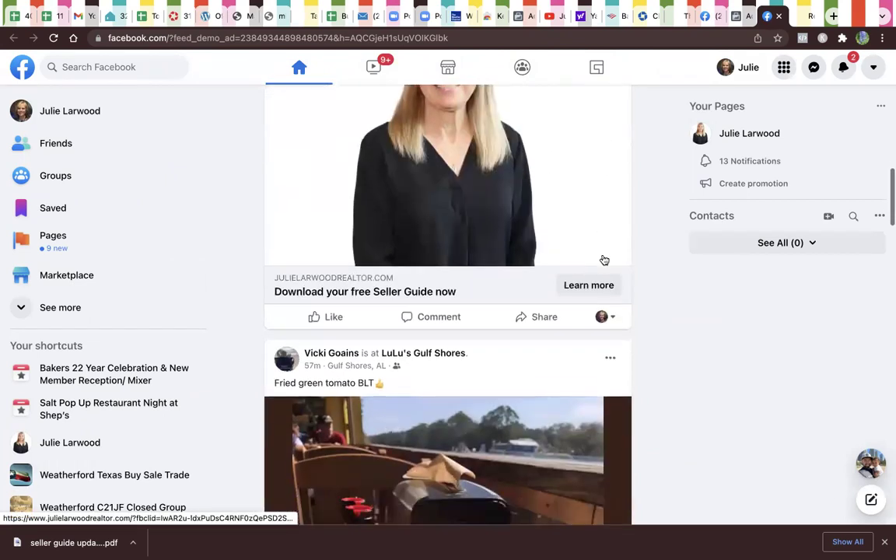
scroll(605, 259, "down", 1)
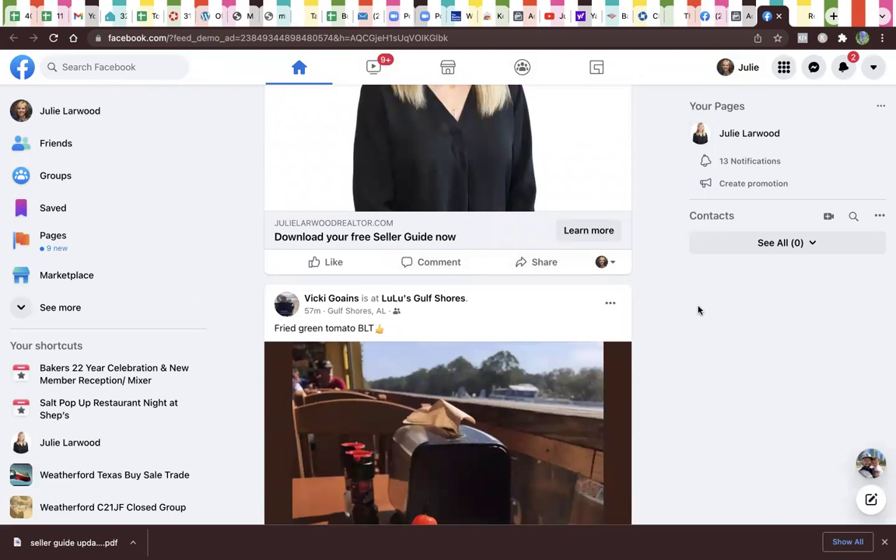
left_click(597, 234)
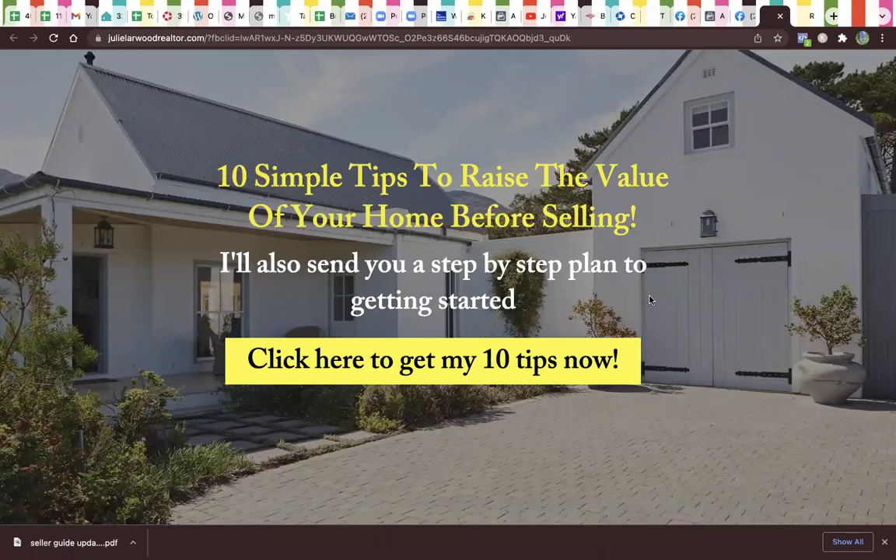
Step: Scroll through the '10 Simple Tips' landing page, then switch back to the Ads Manager tab
scroll(651, 300, "down", 3)
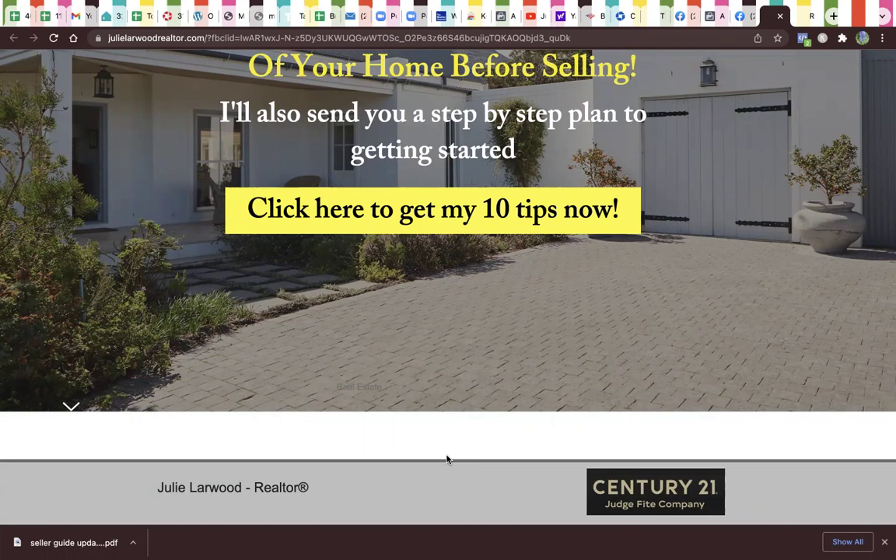
scroll(448, 459, "up", 4)
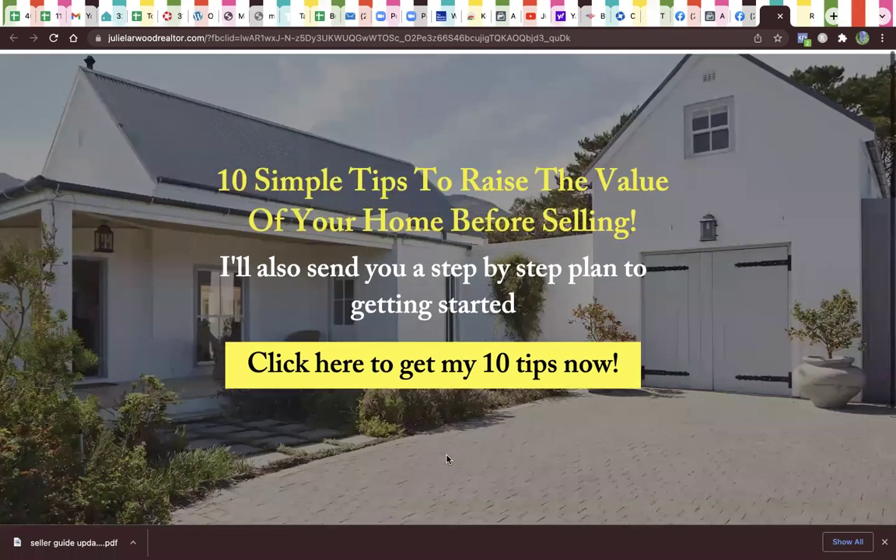
left_click(710, 17)
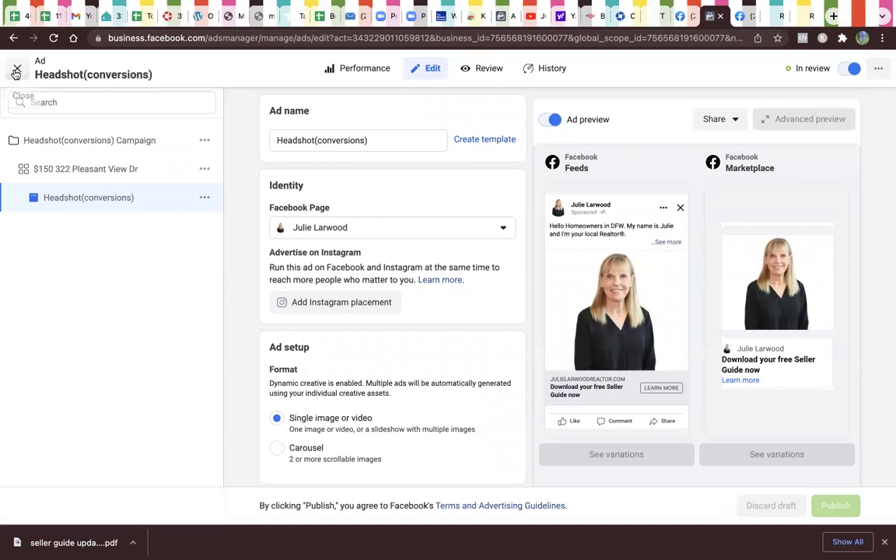
Step: Close the ad editor, confirm Headshot(conversions) shows In review, open the account selector, and close Ads Manager
left_click(17, 69)
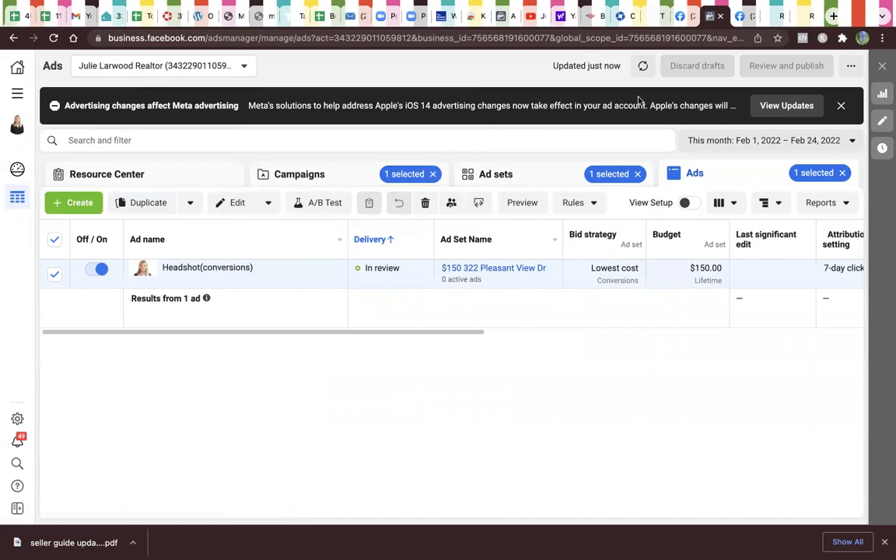
mouse_move(16, 126)
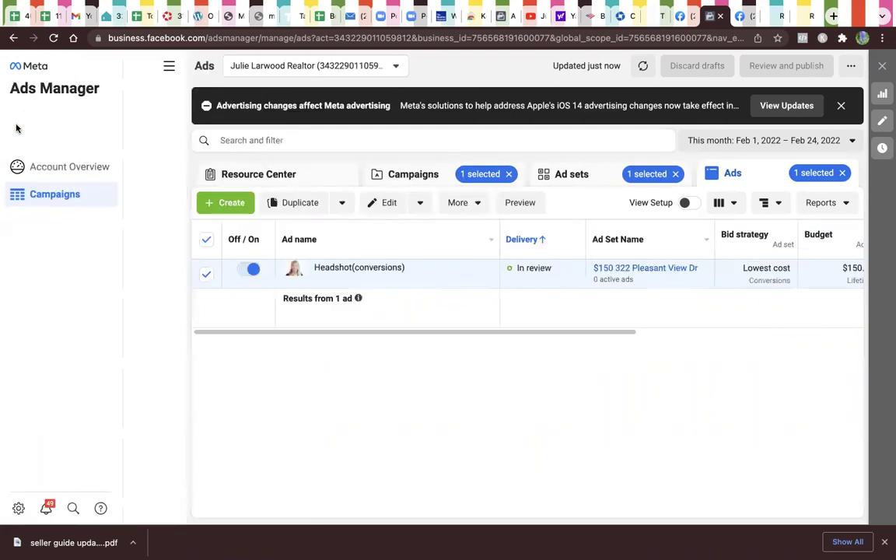
left_click(138, 127)
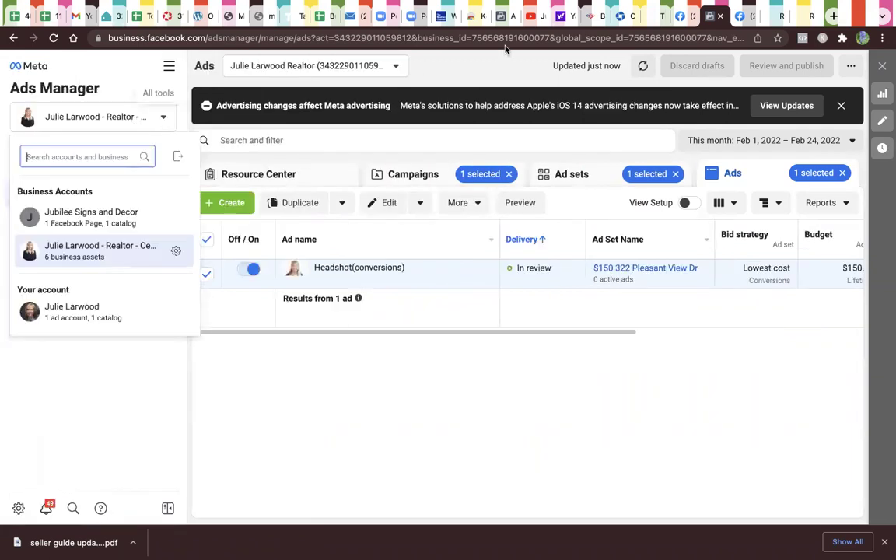
left_click(721, 17)
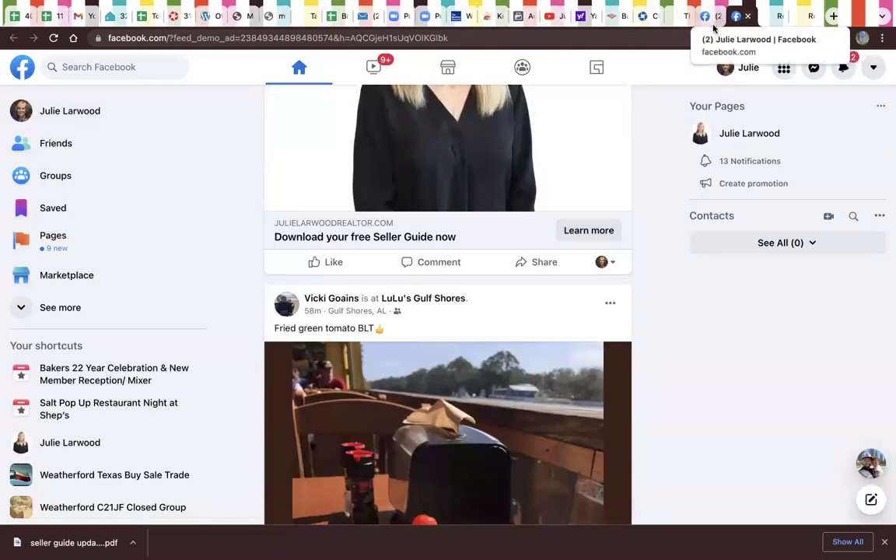
Step: Cycle through the business page, feed preview and landing page tabs, settling on the realtor's business page
left_click(716, 19)
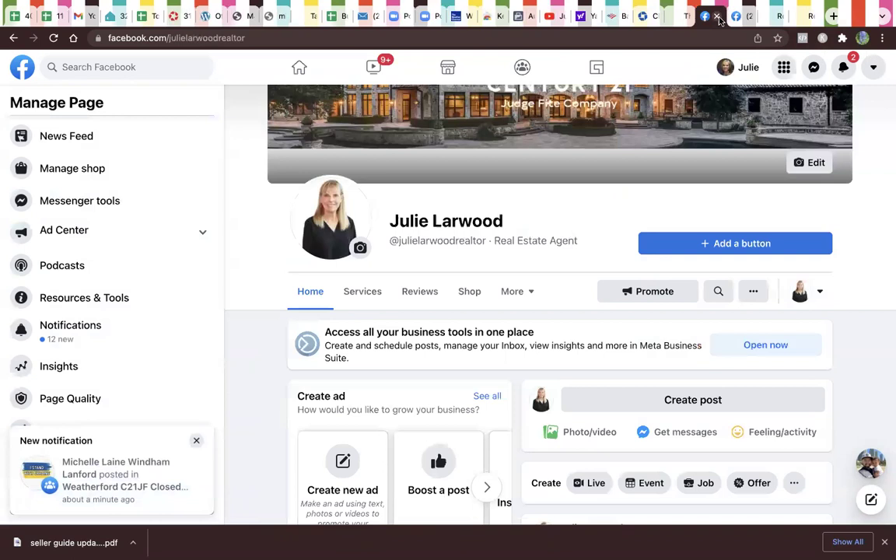
left_click(740, 19)
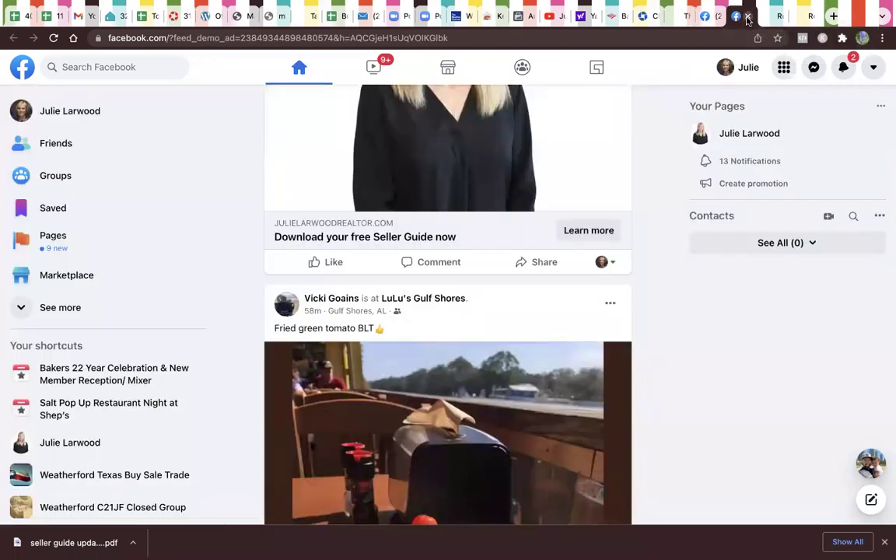
left_click(706, 22)
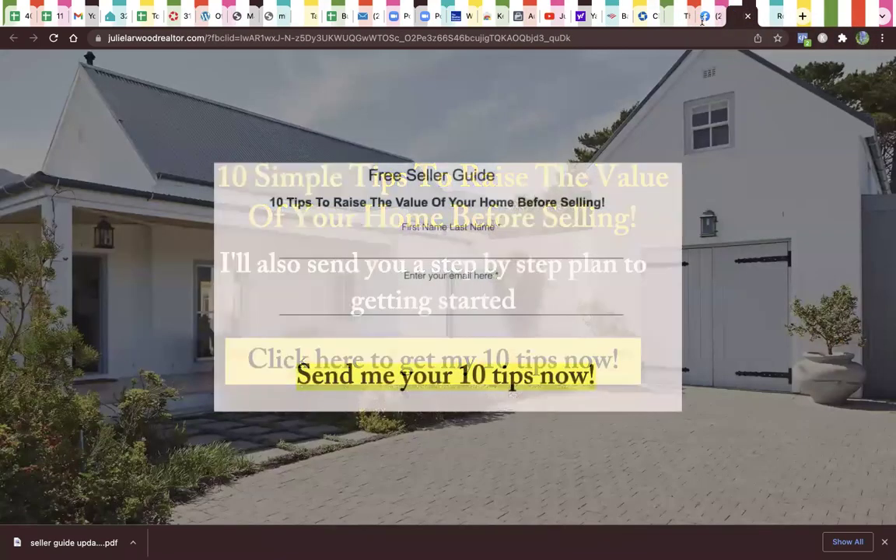
left_click(703, 19)
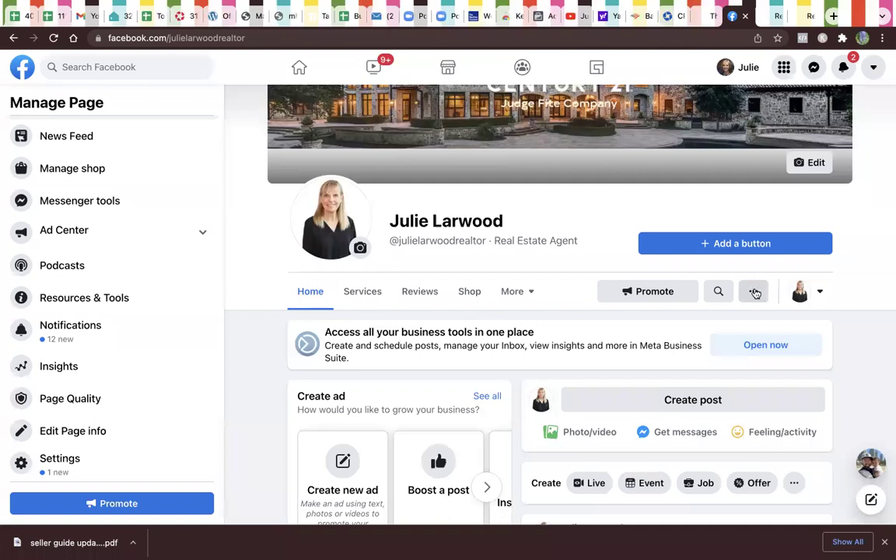
scroll(201, 161, "up", 4)
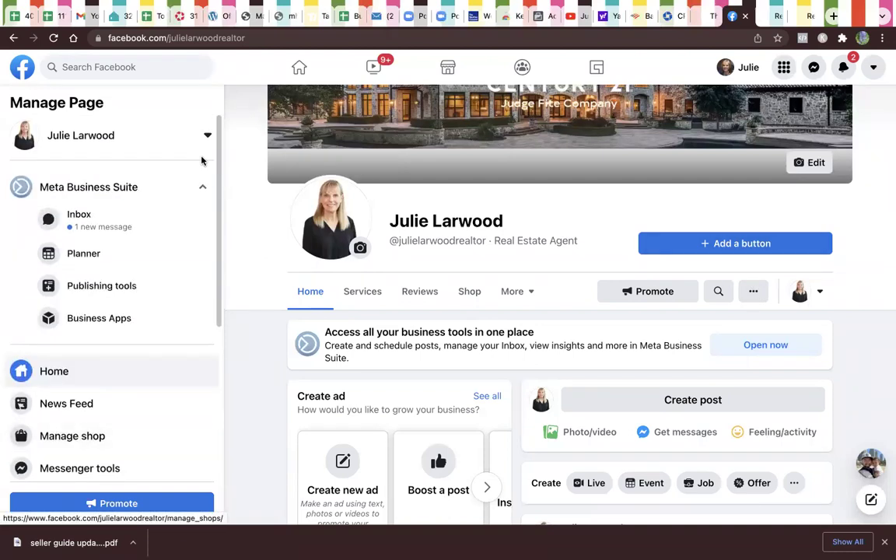
scroll(194, 184, "down", 5)
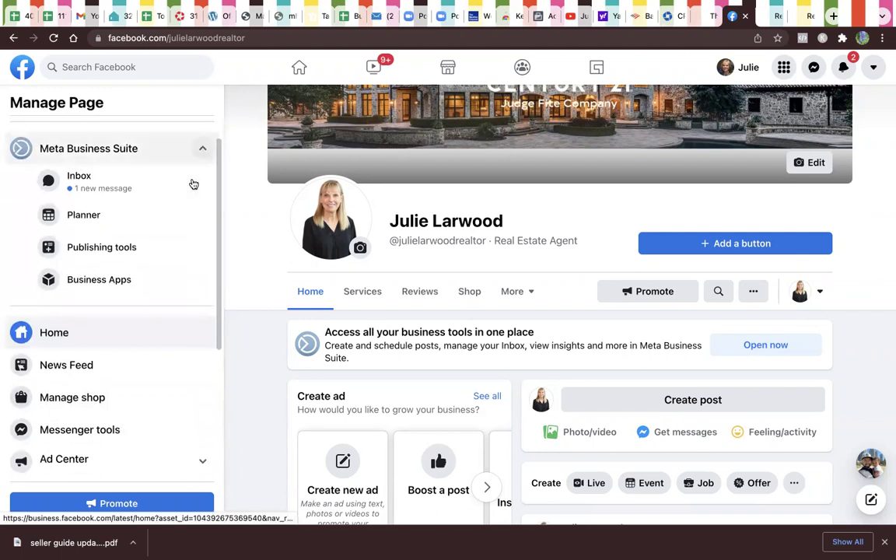
Step: Open the business page's About section via More and scroll down to More info
left_click(516, 291)
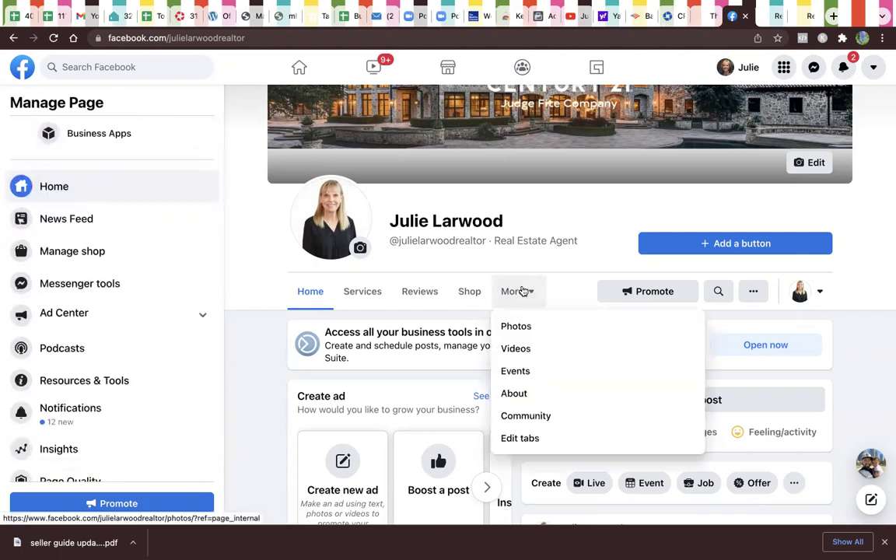
left_click(525, 396)
scroll(537, 413, "down", 5)
scroll(546, 434, "down", 5)
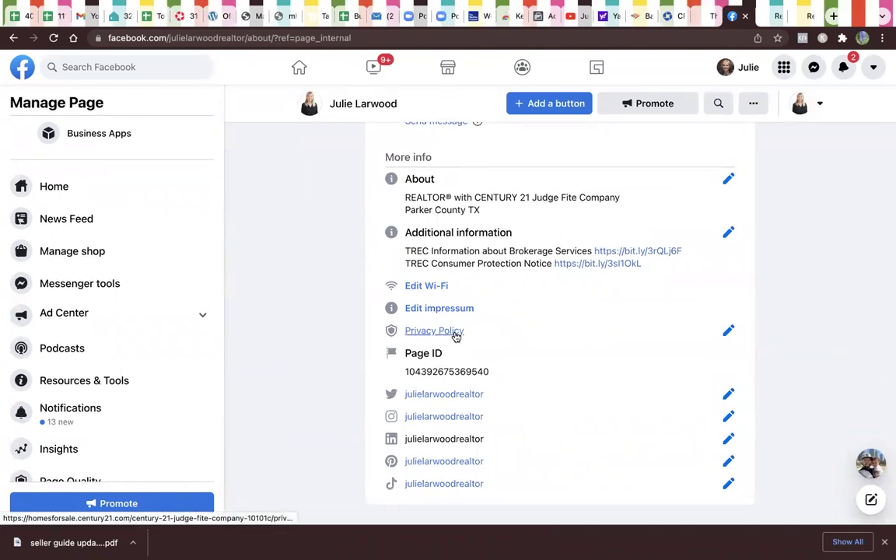
Step: Follow the Privacy Policy link, select its web address, and scroll the Century 21 Privacy Notice to the bottom
left_click(456, 336)
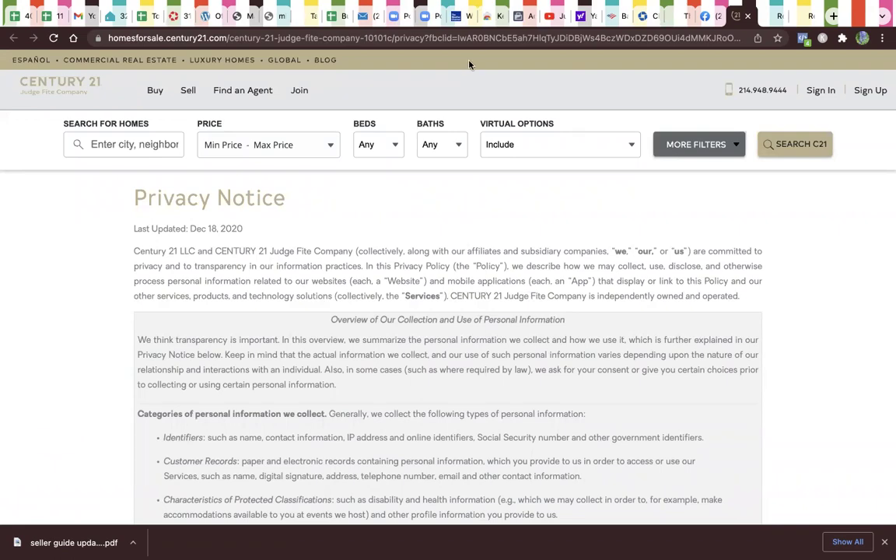
left_click(469, 37)
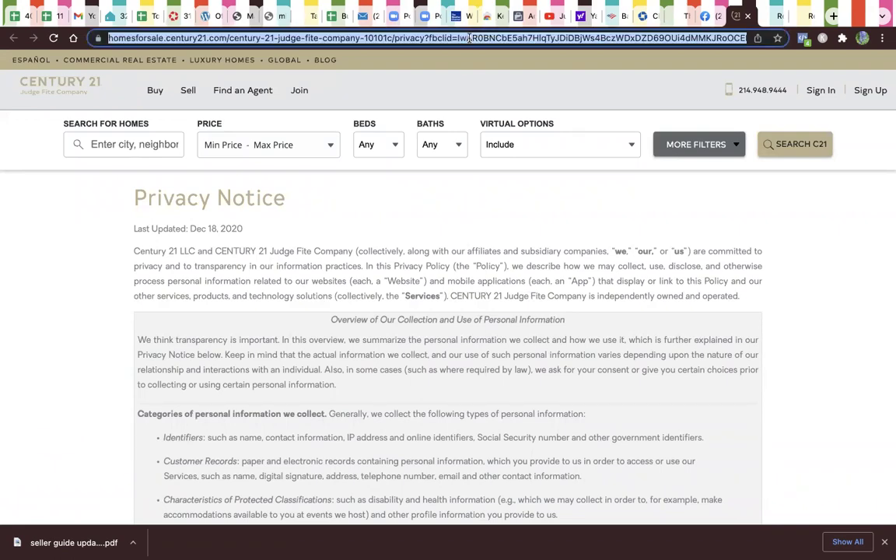
scroll(494, 153, "down", 10)
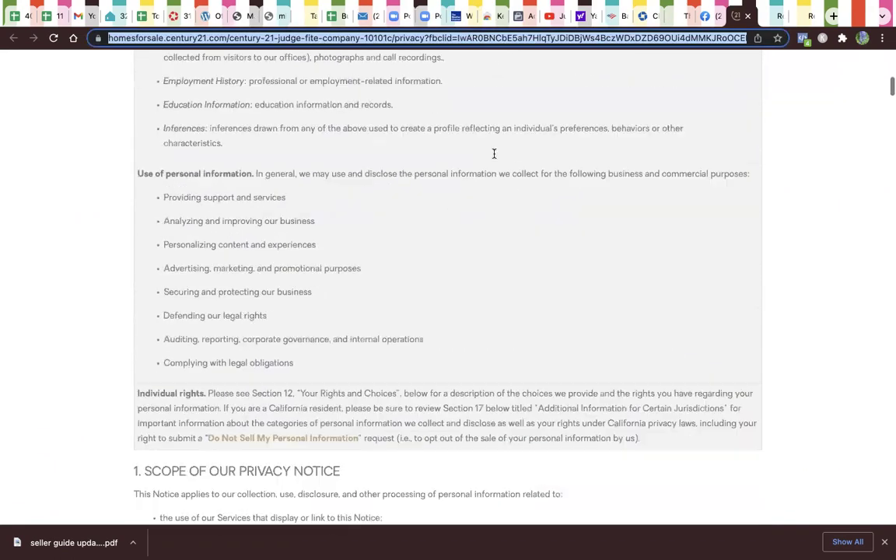
scroll(494, 156, "down", 20)
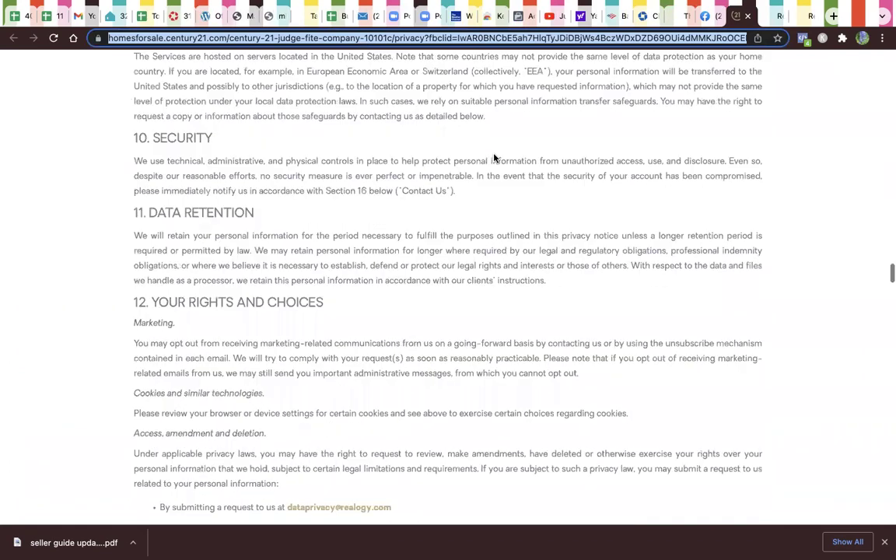
scroll(494, 157, "down", 20)
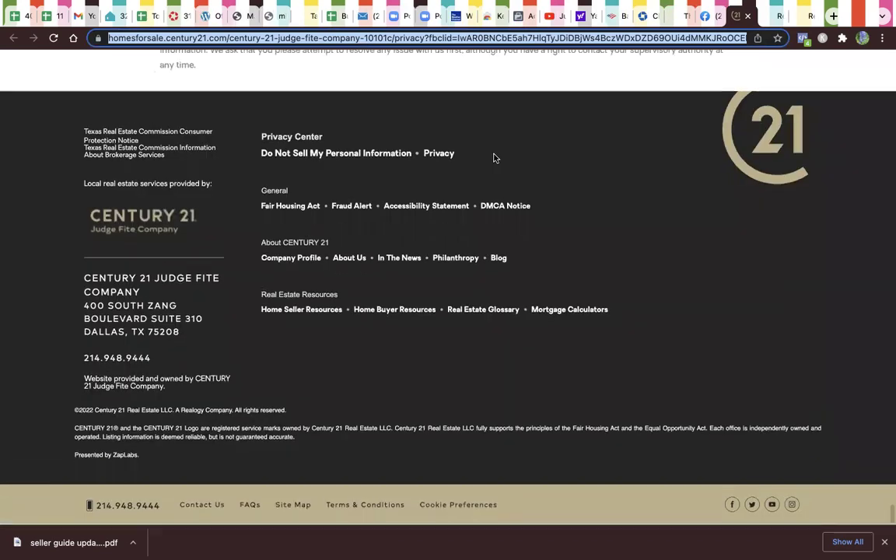